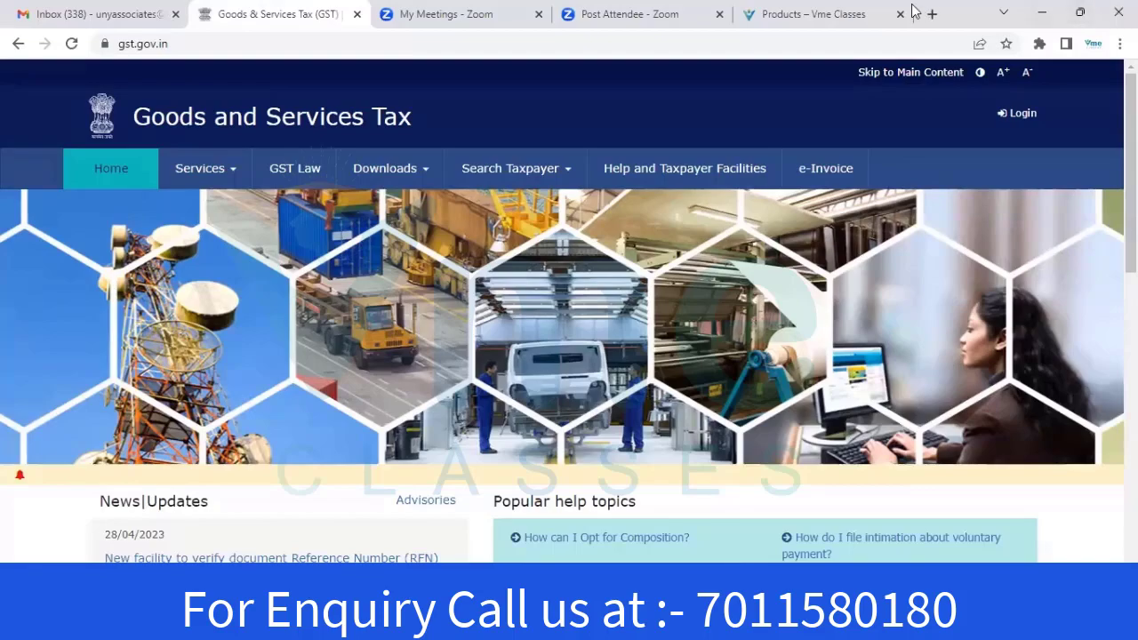
click(836, 12)
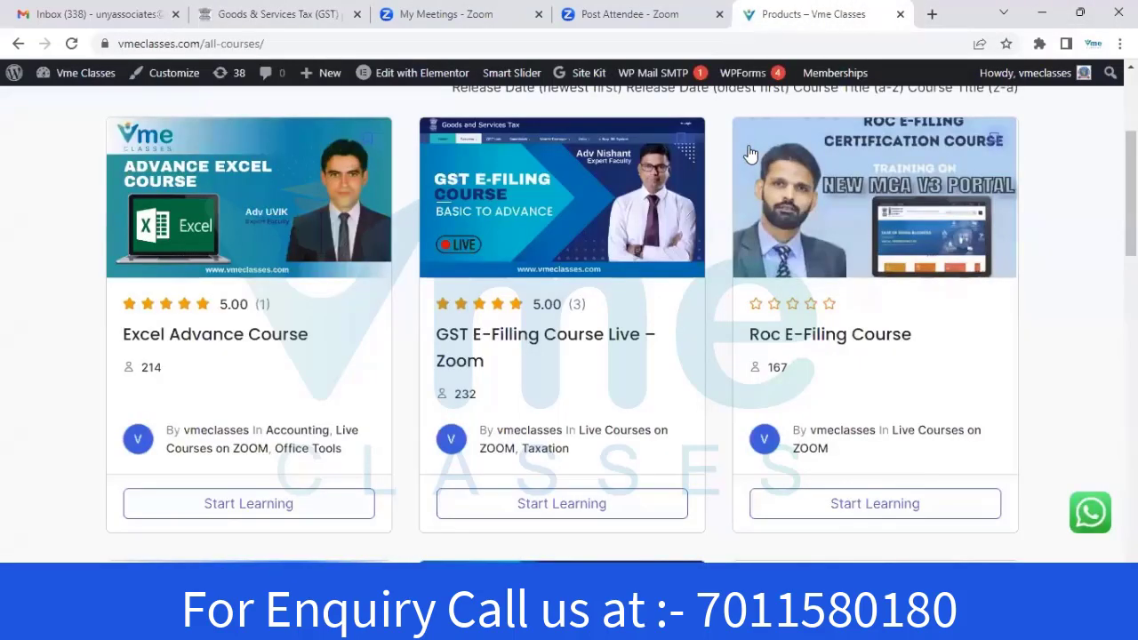
scroll(714, 247, down, 10)
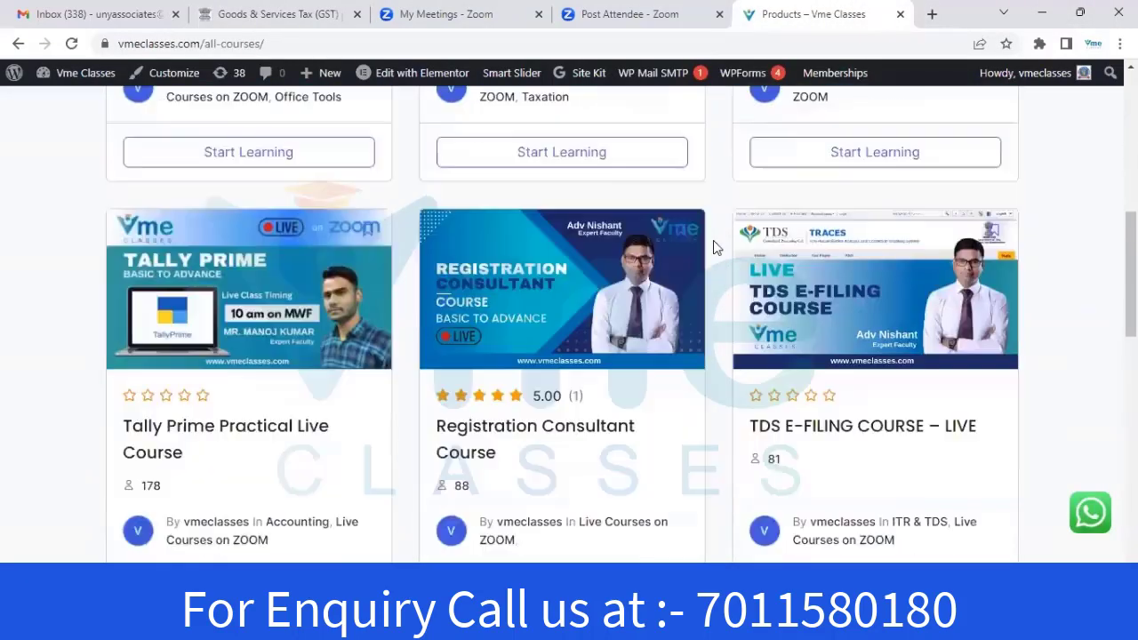
scroll(753, 261, up, 7)
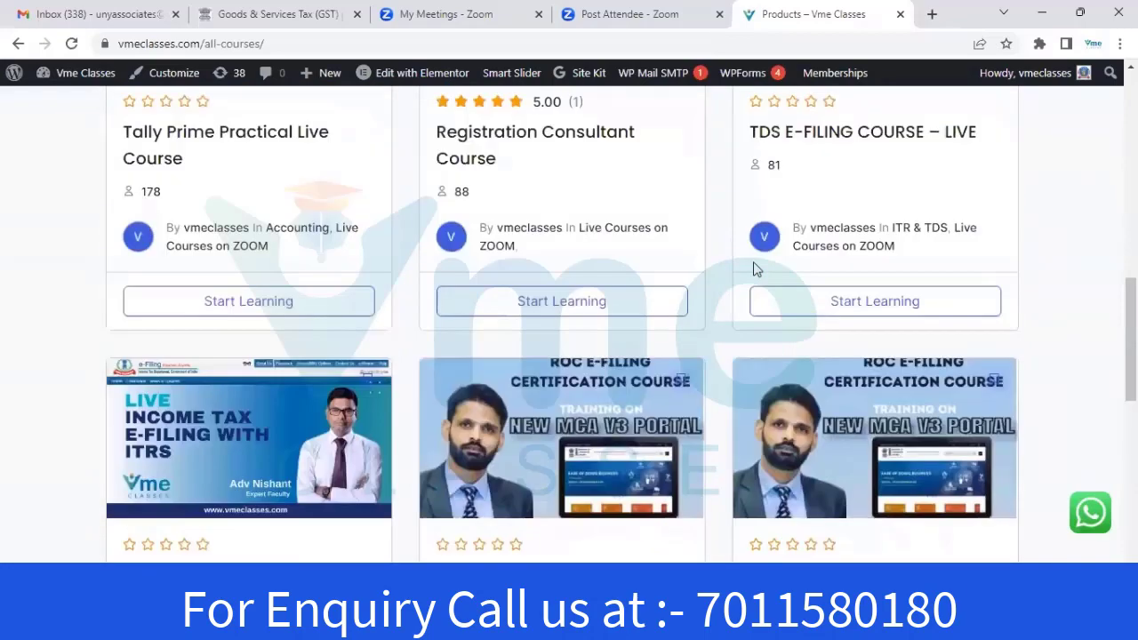
scroll(756, 261, up, 4)
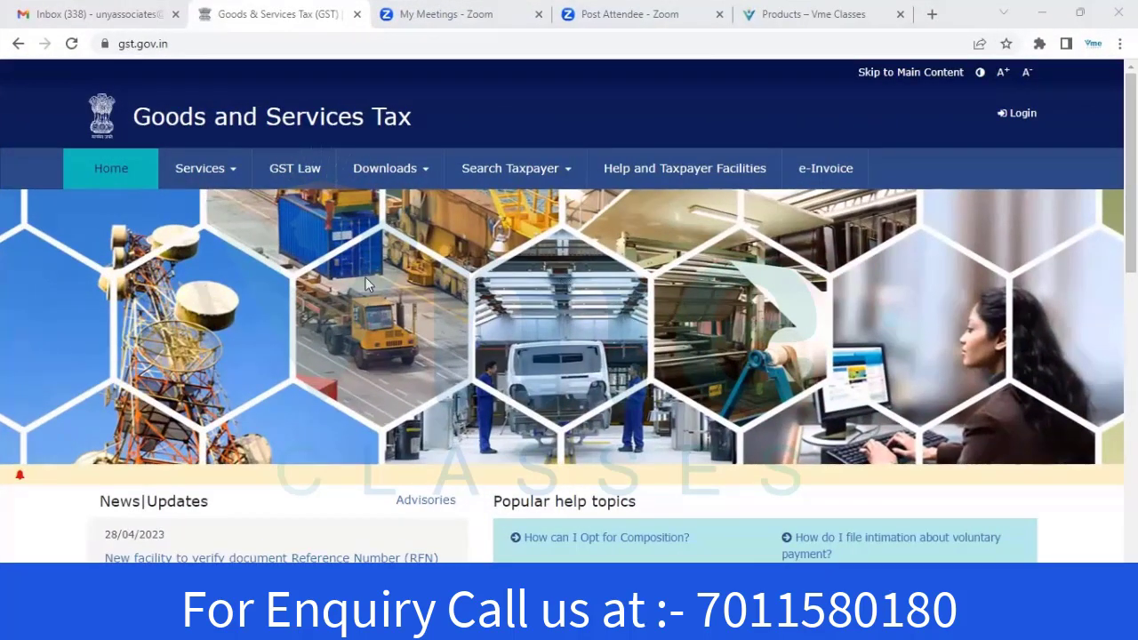
From the Services menu, start a new Taxpayer (Normal/TDS/TCS) registration with Register Now
click(207, 177)
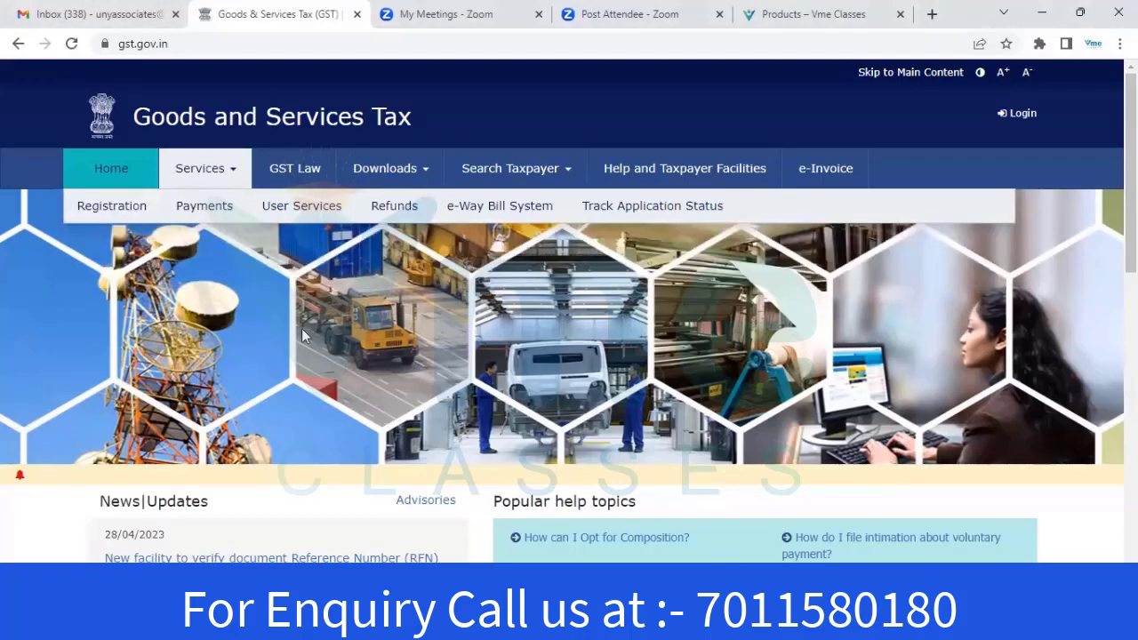
scroll(301, 328, down, 5)
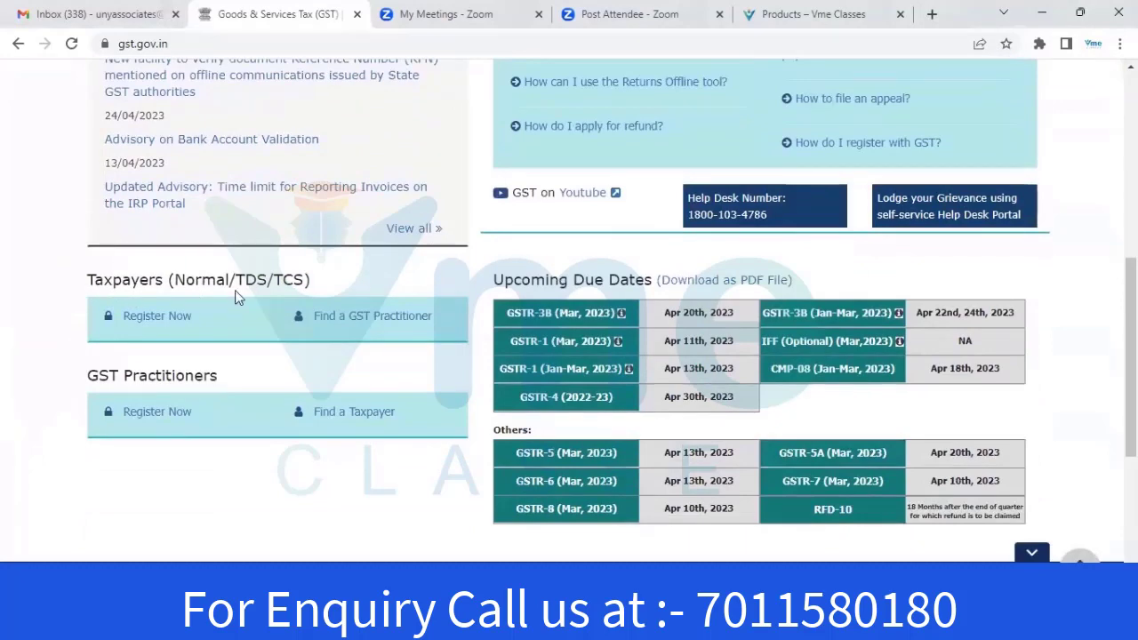
click(148, 321)
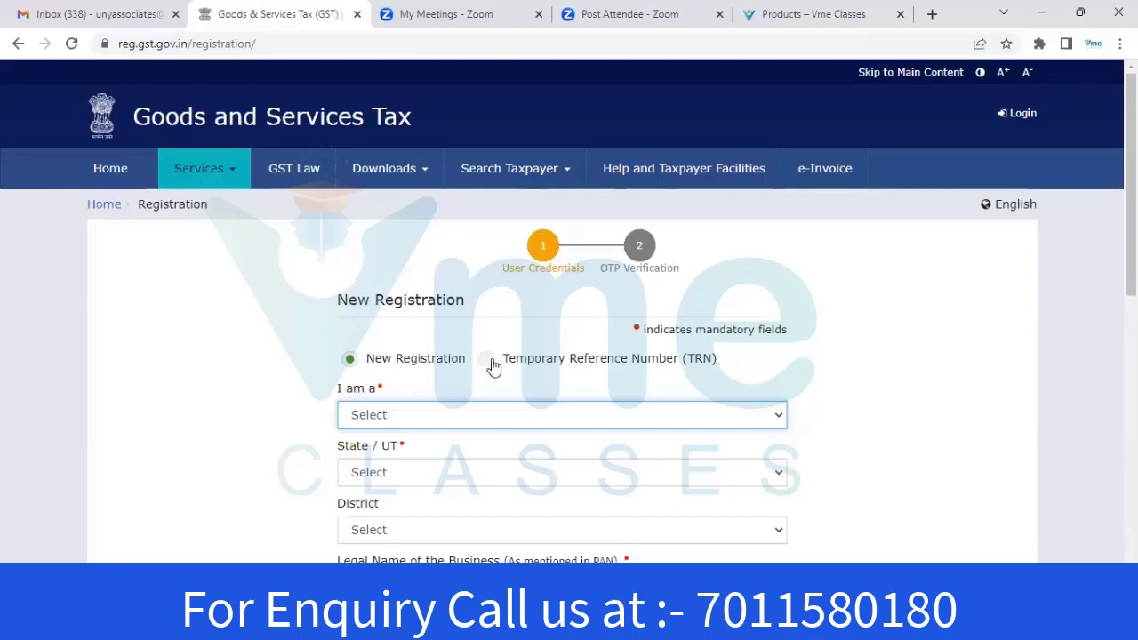
Set applicant type to Taxpayer, State/UT to Uttar Pradesh and district to Ghaziabad
scroll(491, 364, down, 2)
click(470, 253)
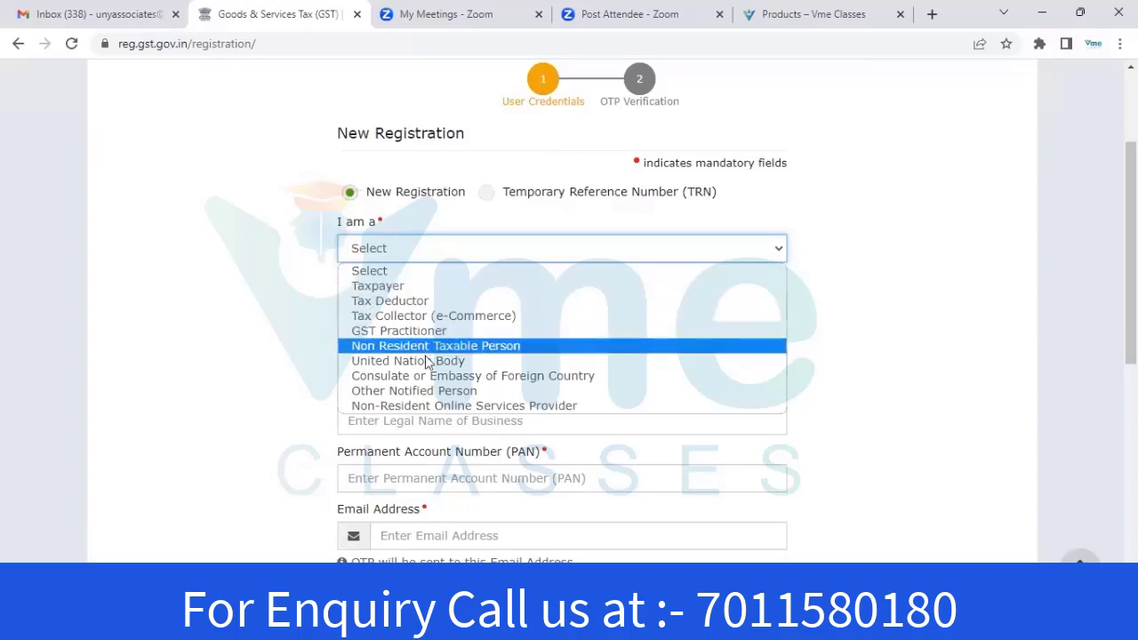
click(382, 286)
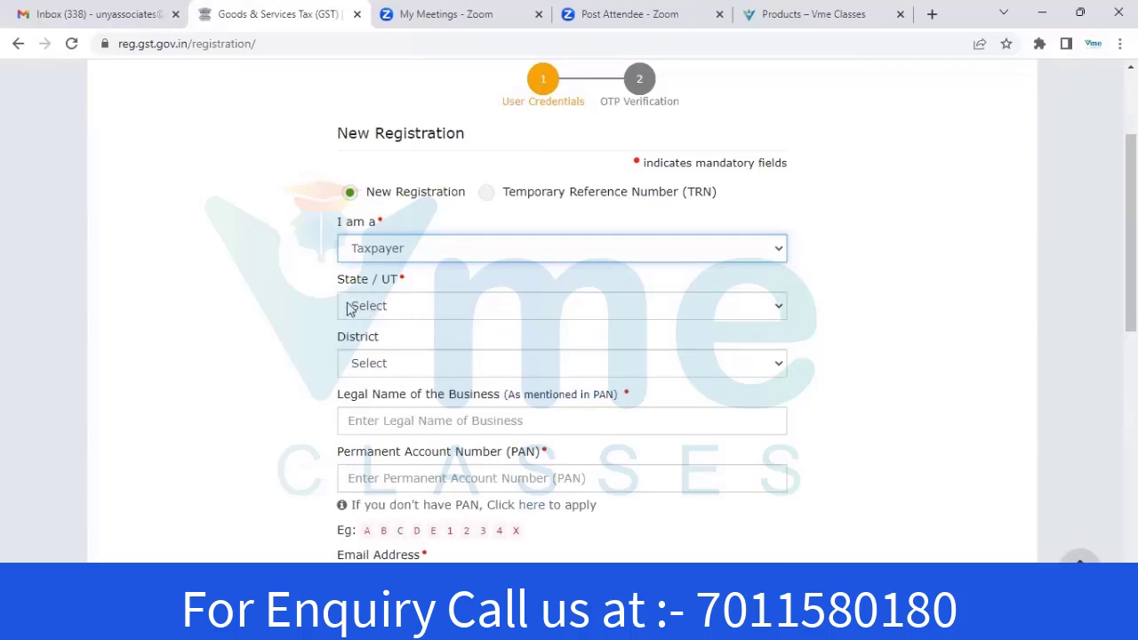
right_click(413, 300)
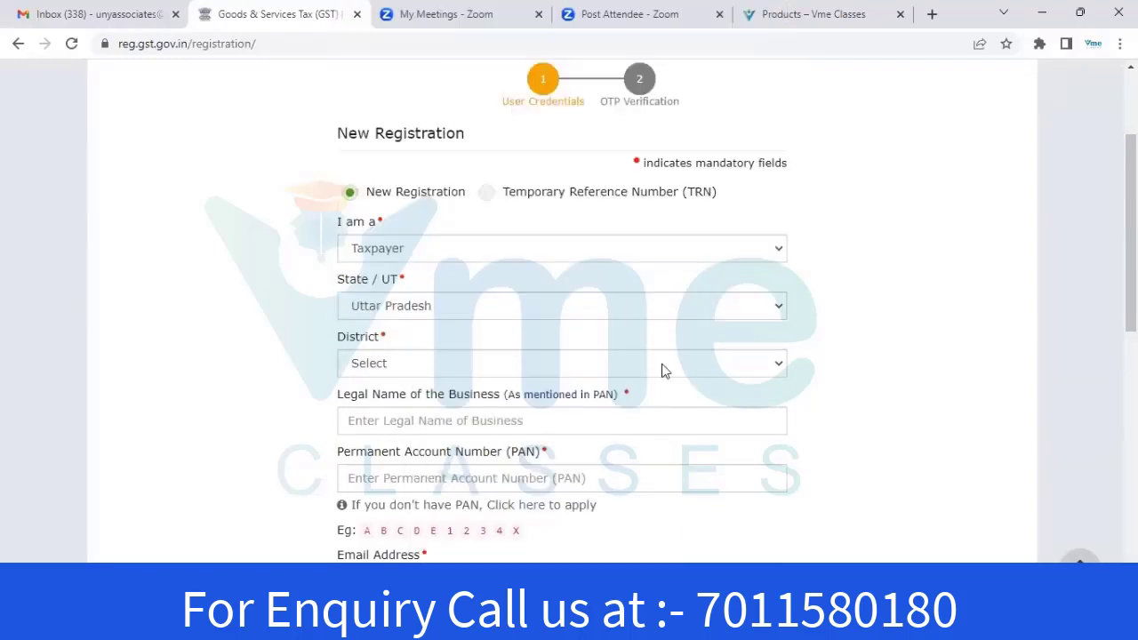
click(663, 371)
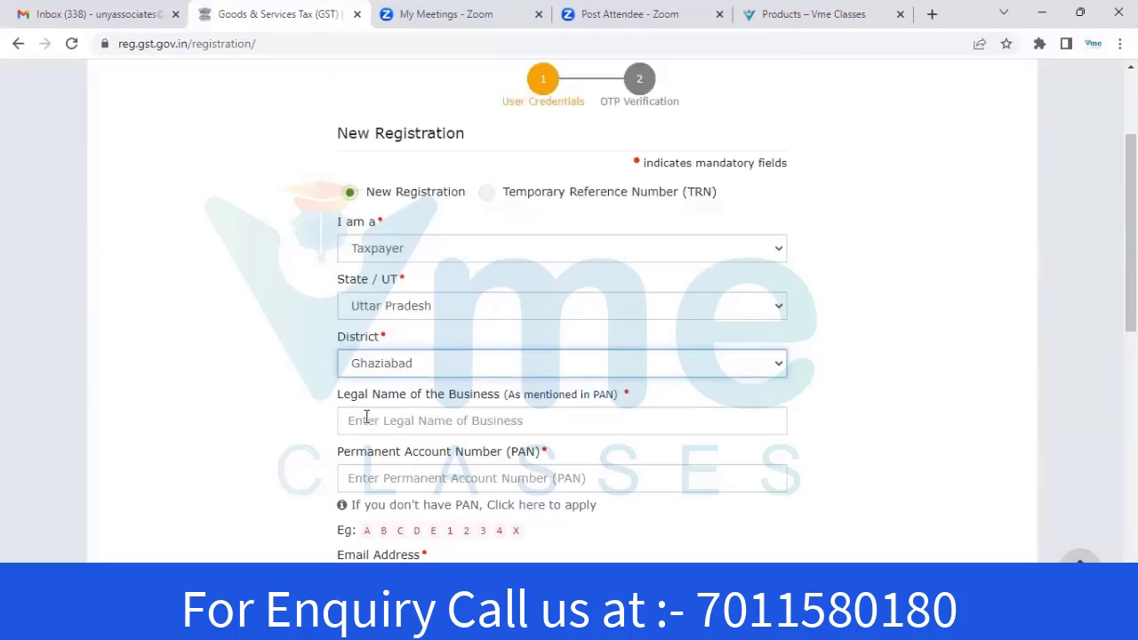
click(494, 421)
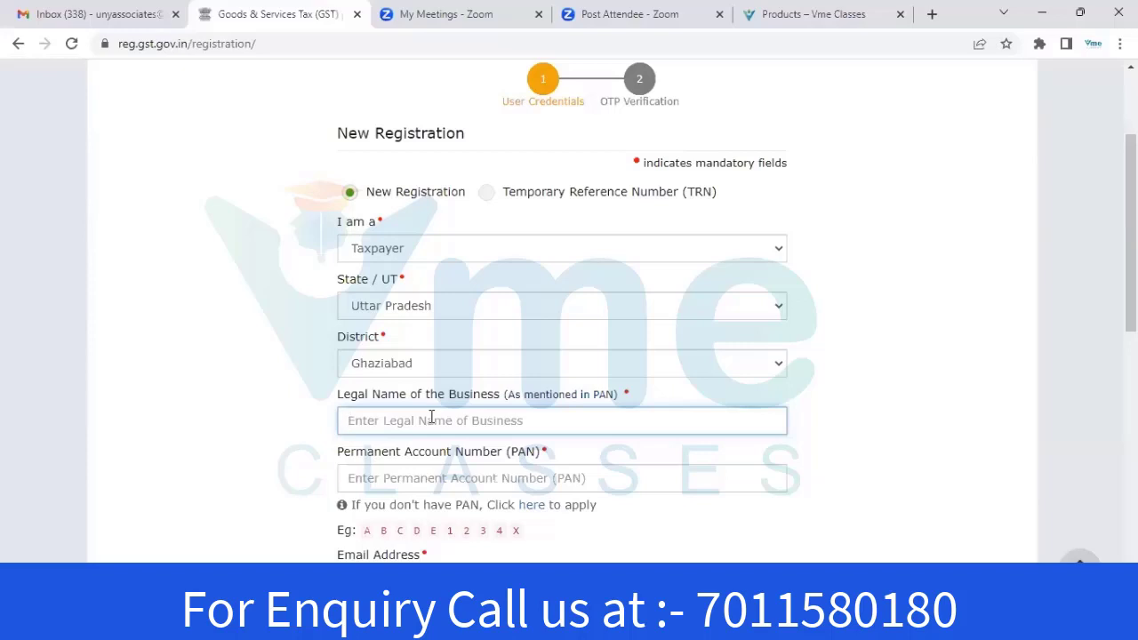
Enter the firm's PAN in the registration form
click(400, 477)
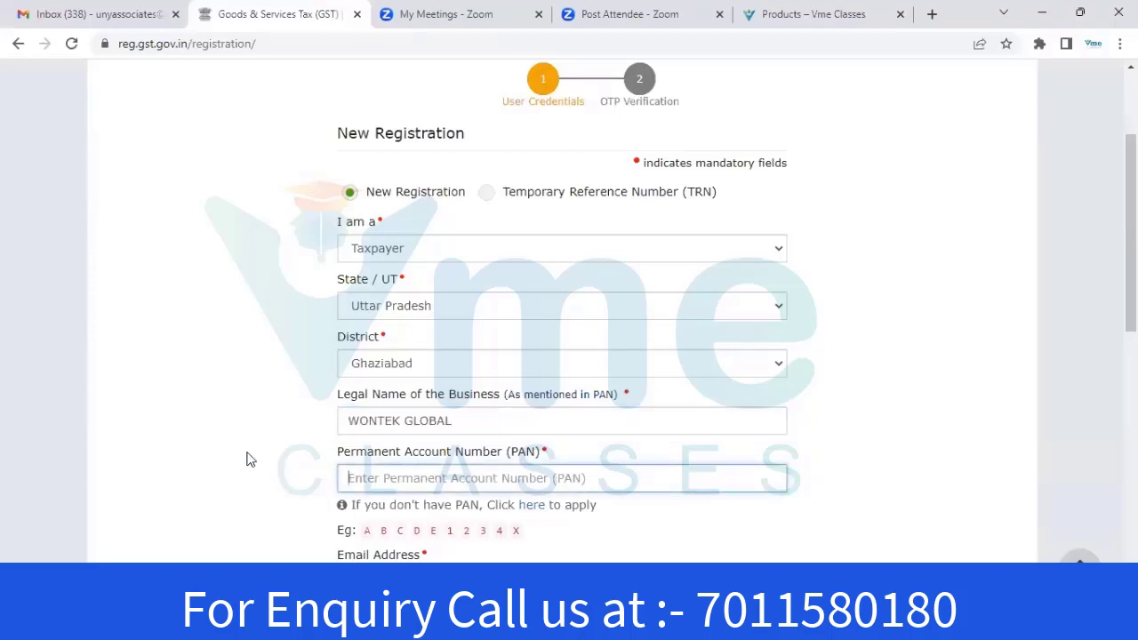
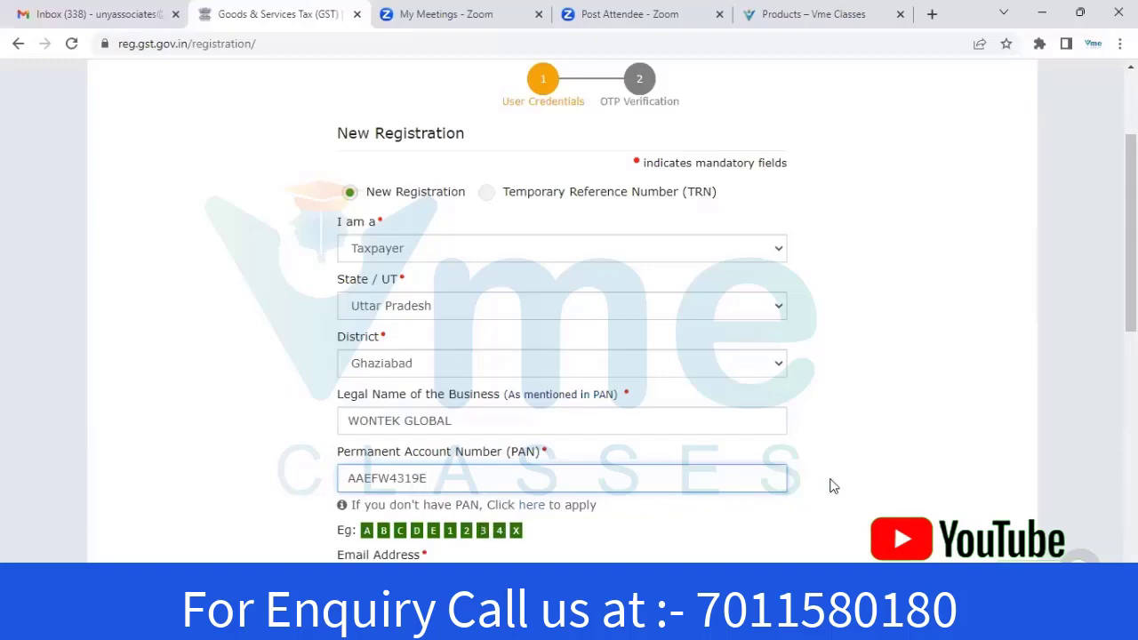
scroll(829, 480, down, 5)
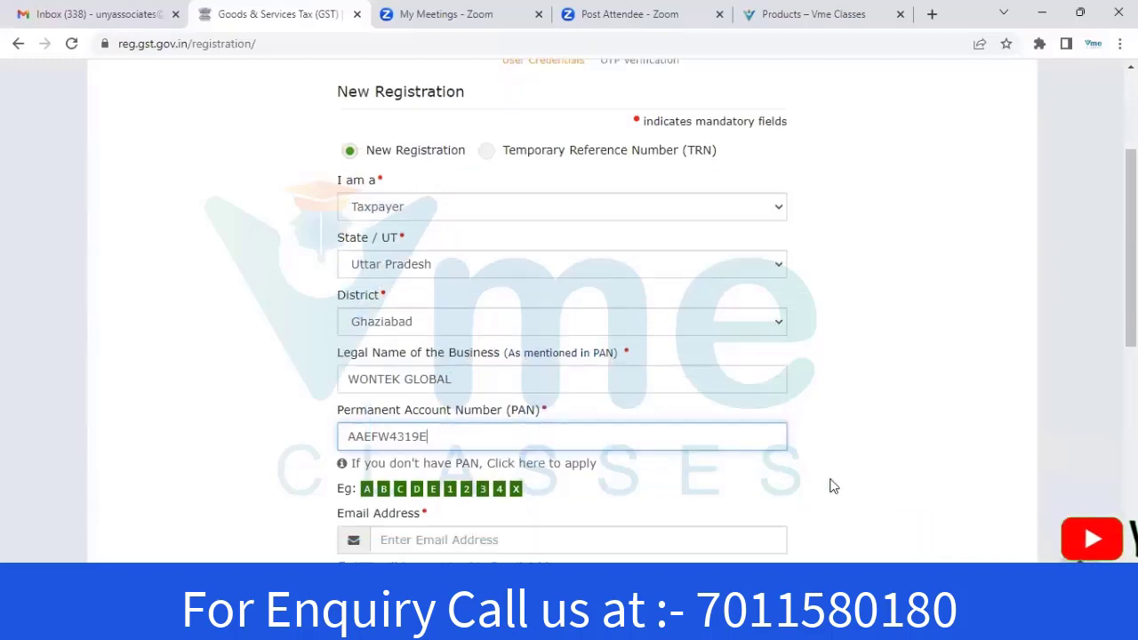
scroll(830, 484, up, 1)
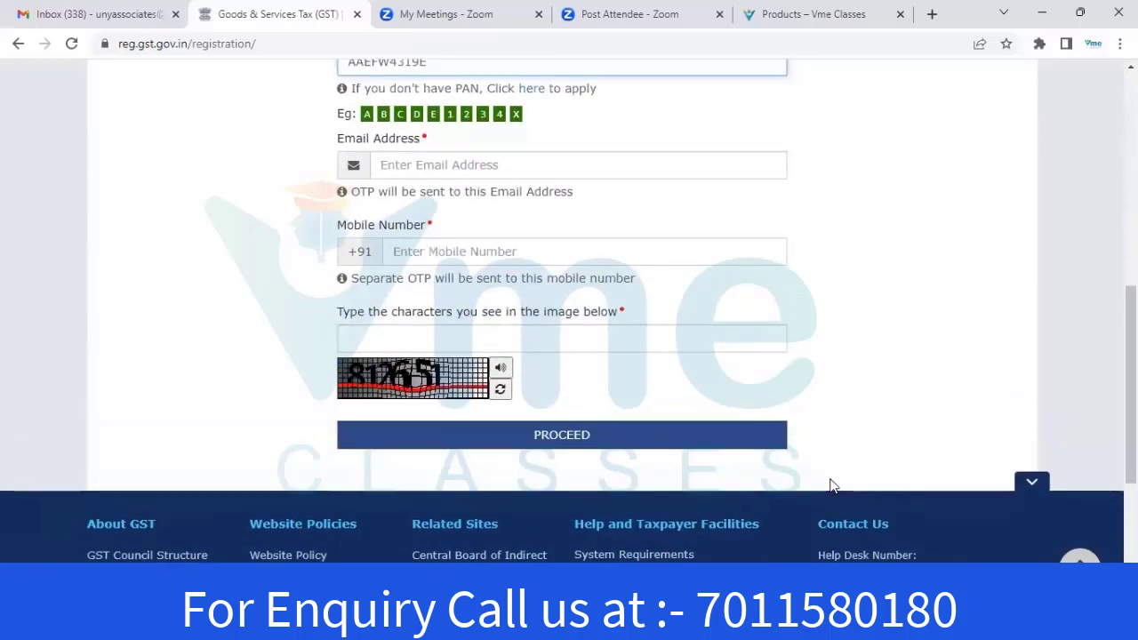
scroll(526, 312, down, 1)
scroll(528, 315, up, 1)
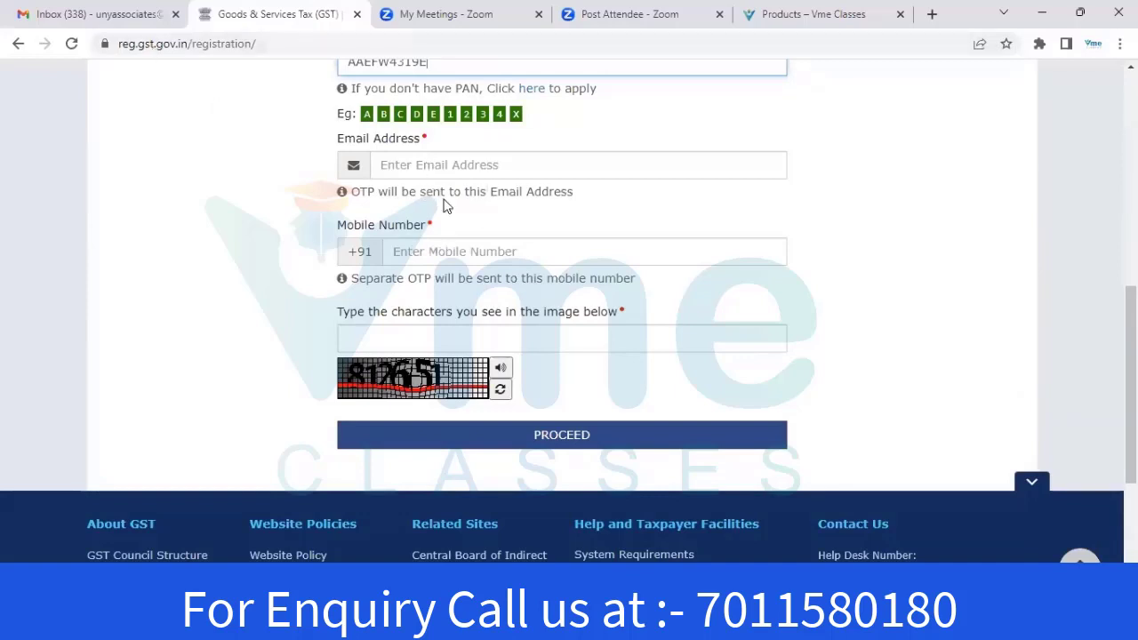
Fill in the contact e-mail, mobile number and captcha, then proceed to OTP verification
click(396, 168)
key(ctrl+v)
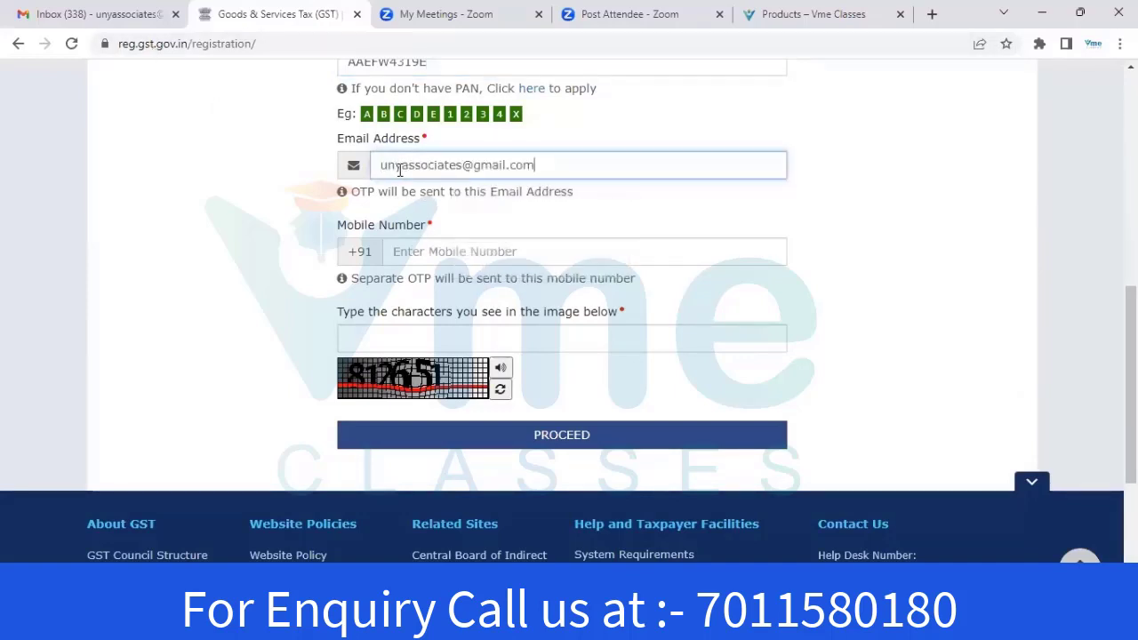
click(423, 256)
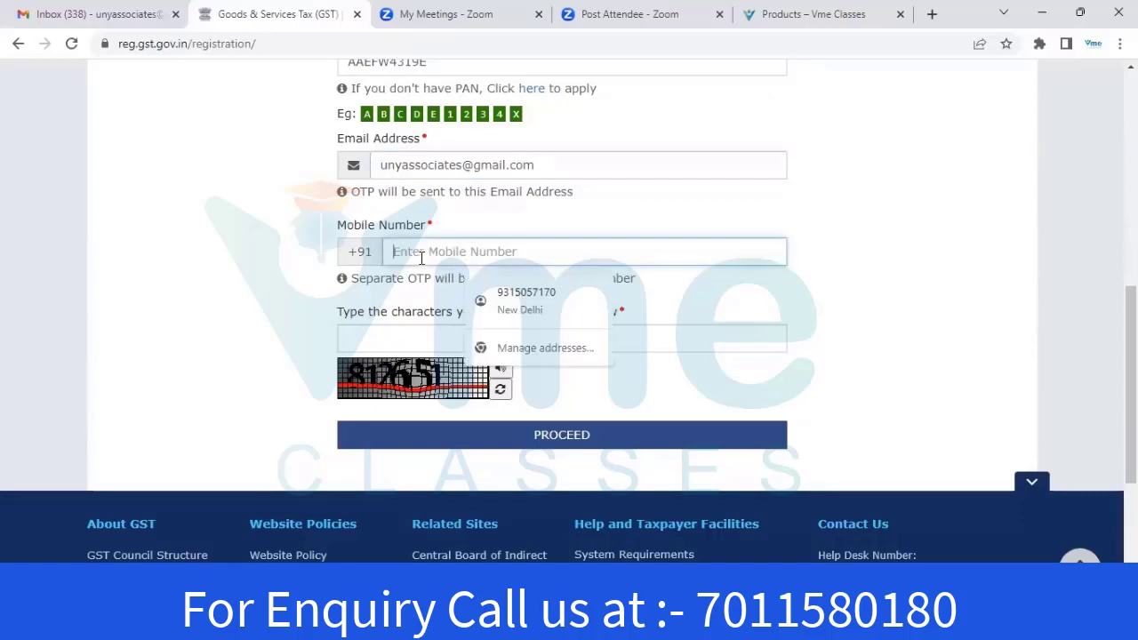
key(ctrl+v)
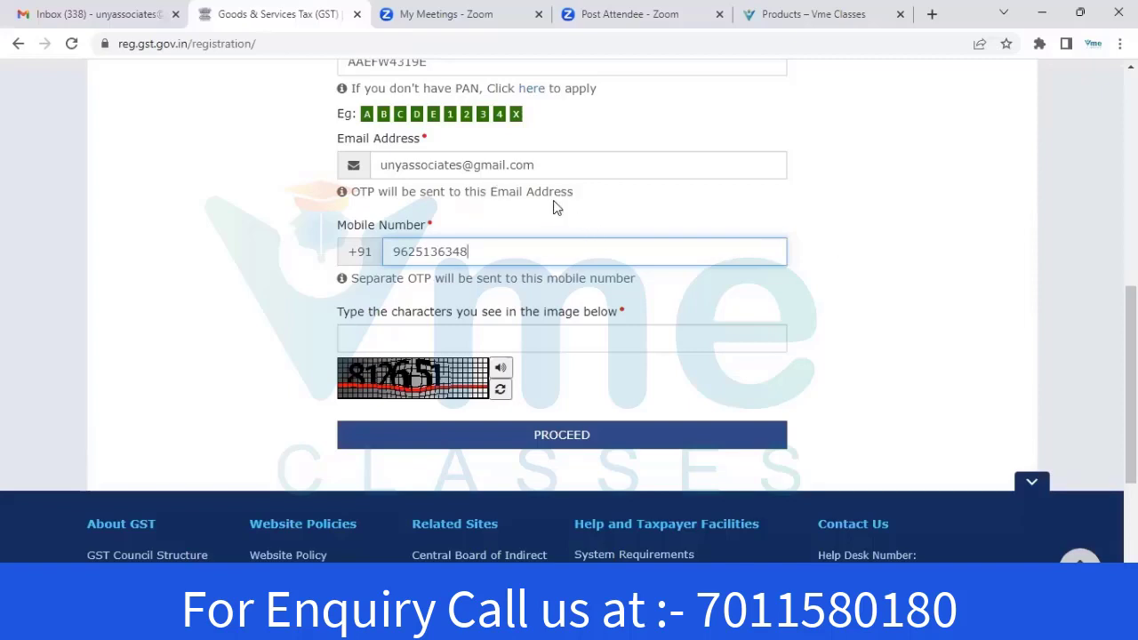
click(384, 329)
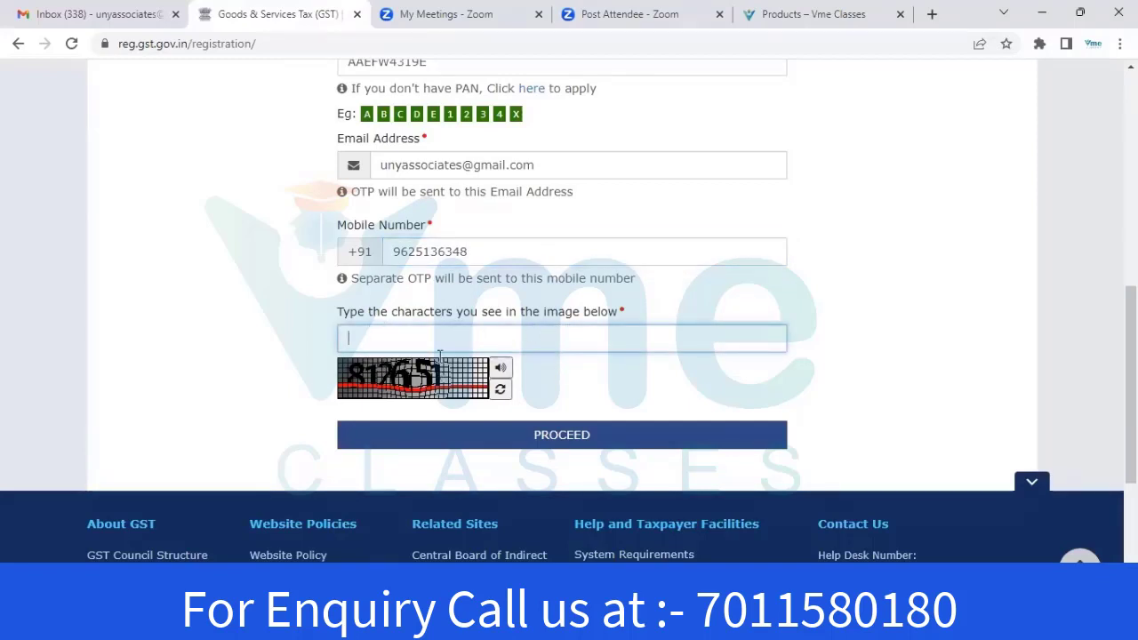
text(812651)
click(562, 435)
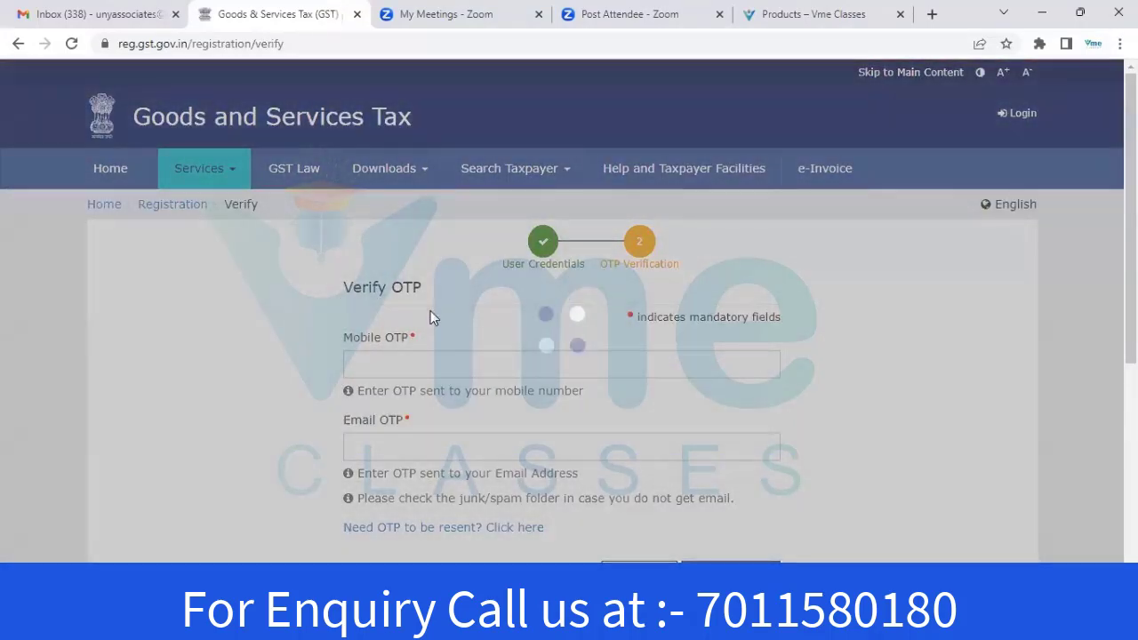
Paste the mobile OTP and e-mail OTP and proceed to submit Part A
scroll(397, 279, down, 2)
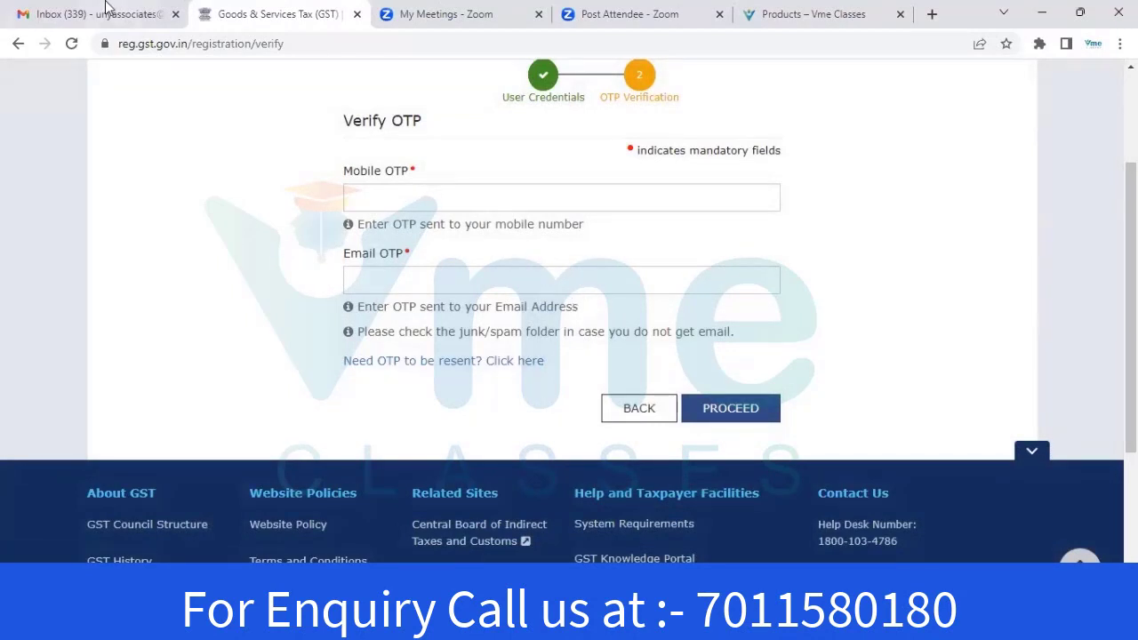
click(392, 196)
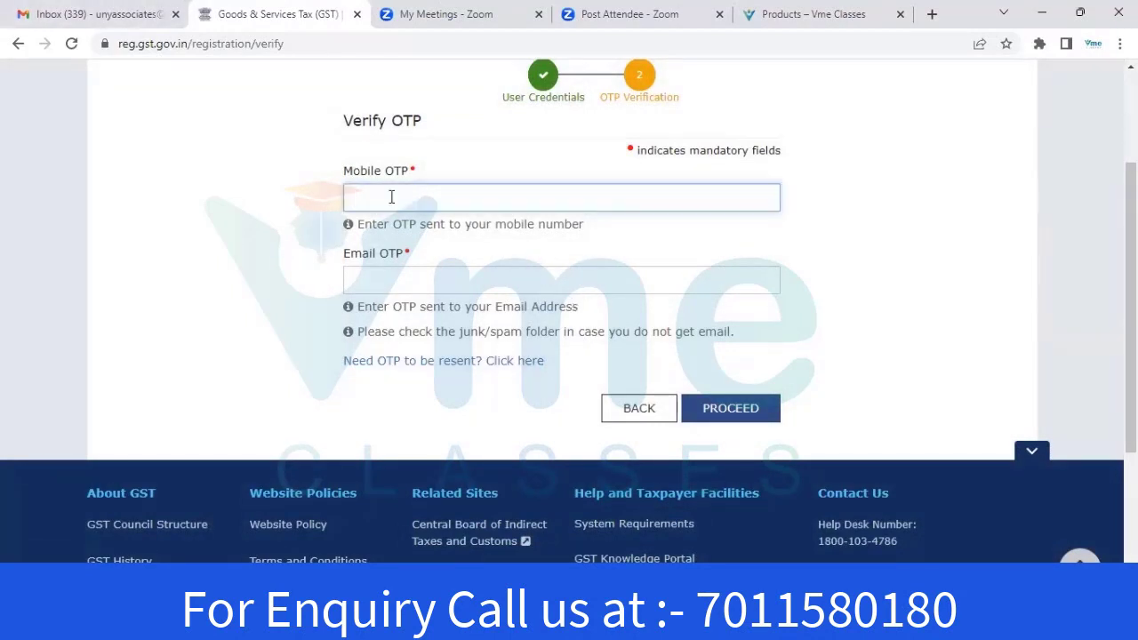
key(ctrl+v)
click(409, 277)
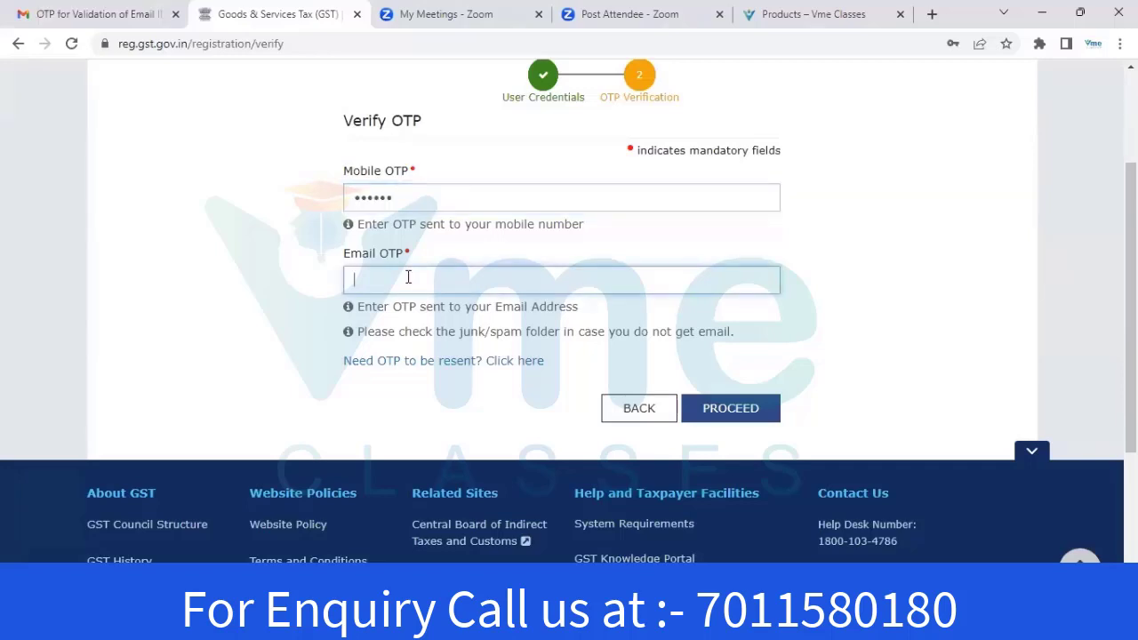
key(ctrl+v)
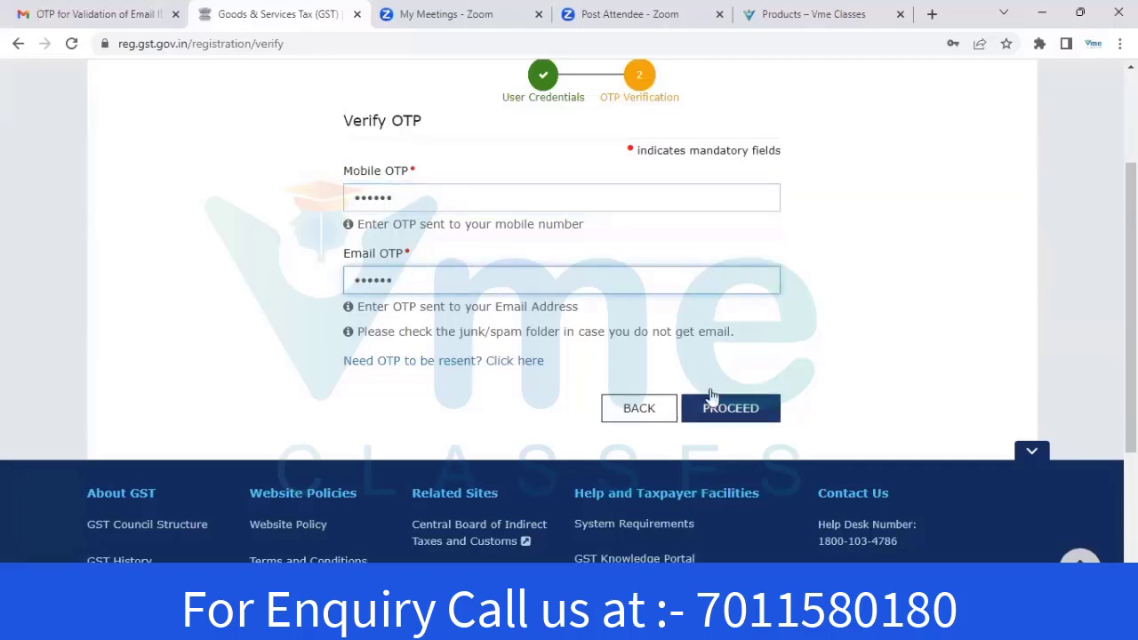
right_click(738, 415)
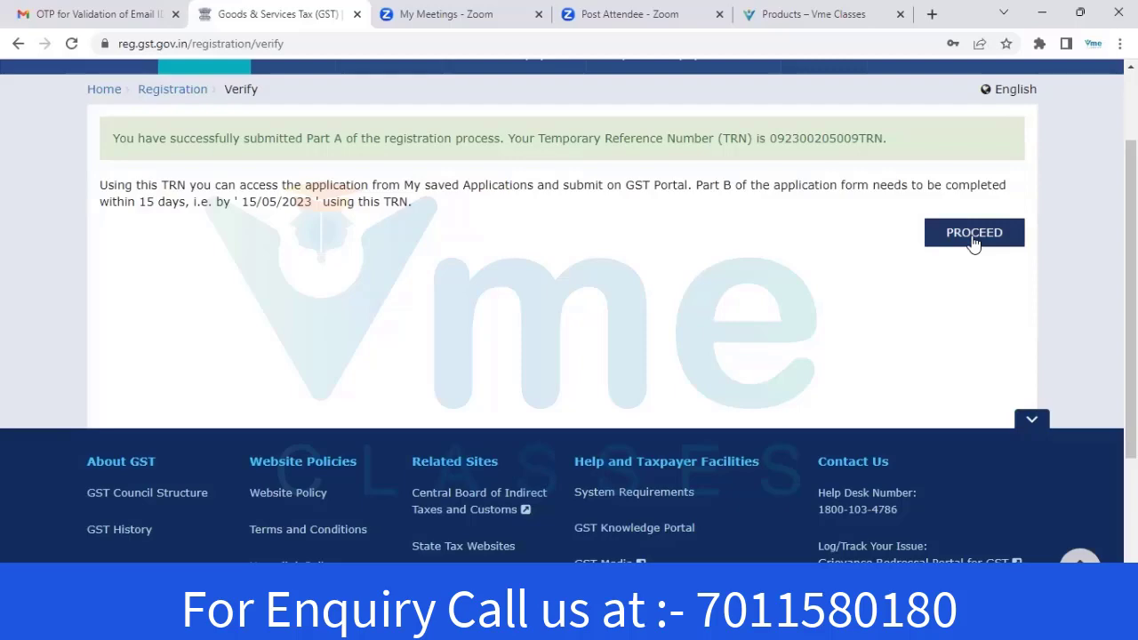
Log in with the Temporary Reference Number, captcha and OTP to reach the dashboard
click(974, 236)
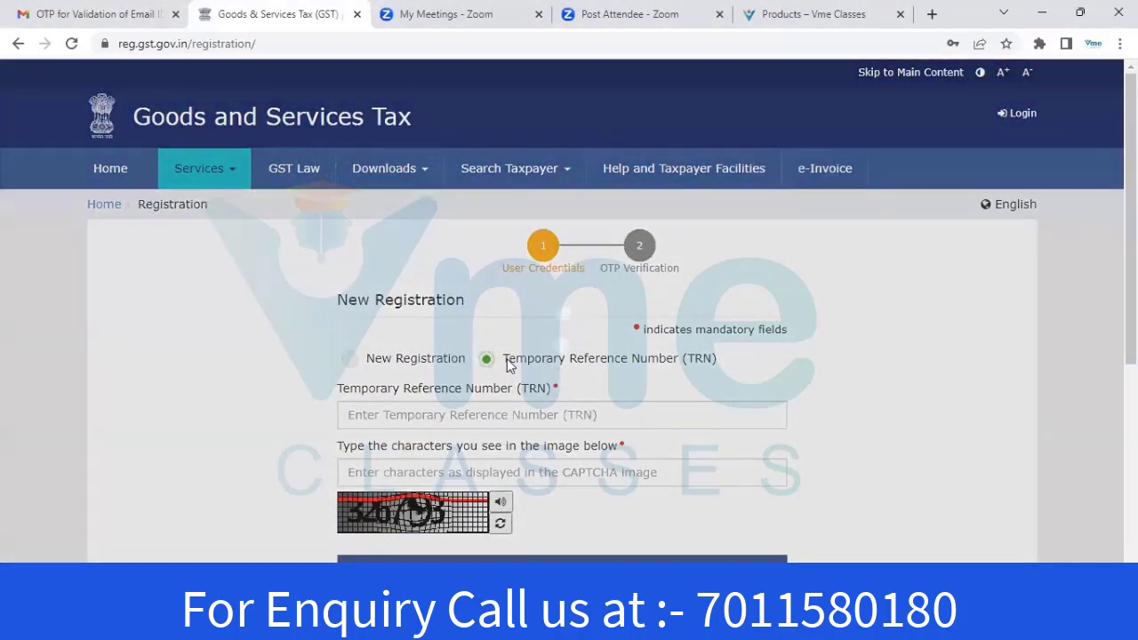
scroll(504, 311, down, 1)
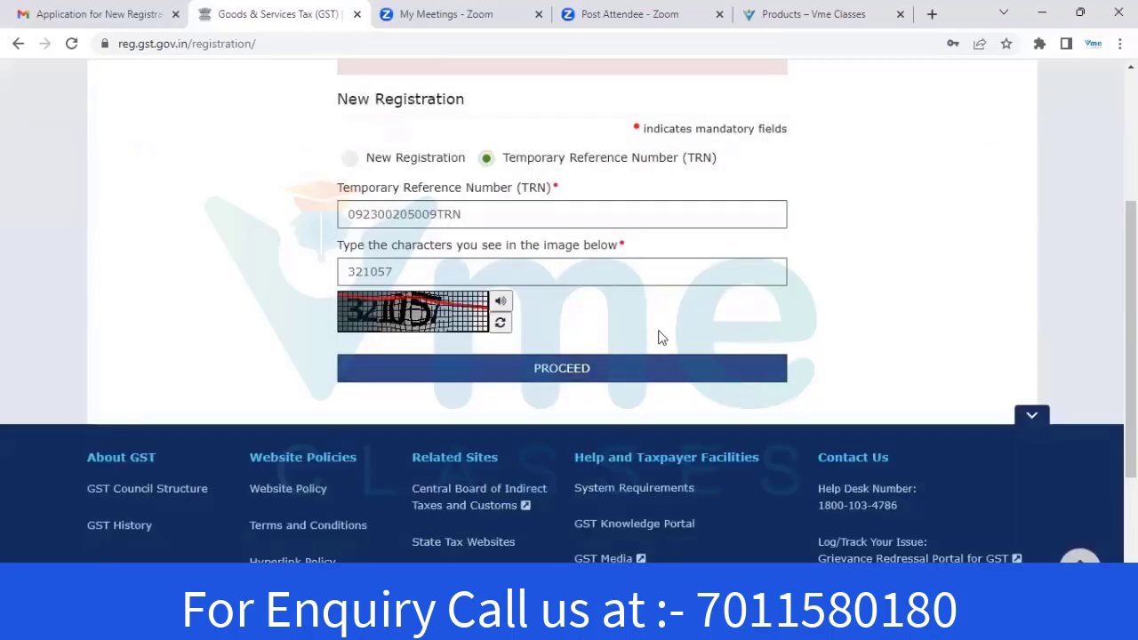
click(578, 370)
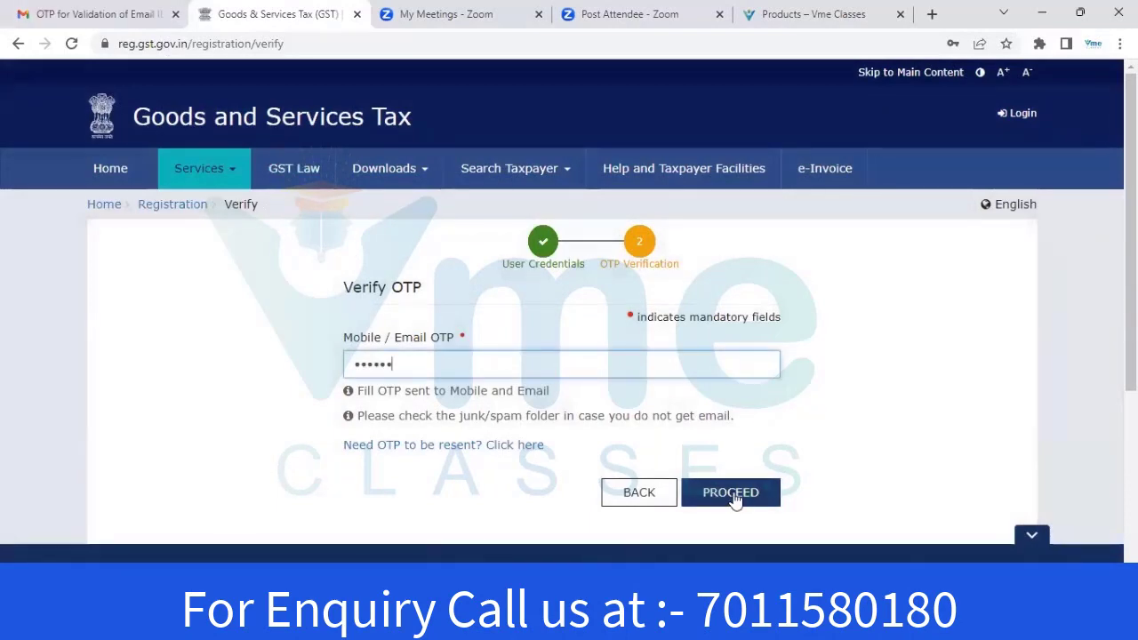
click(734, 498)
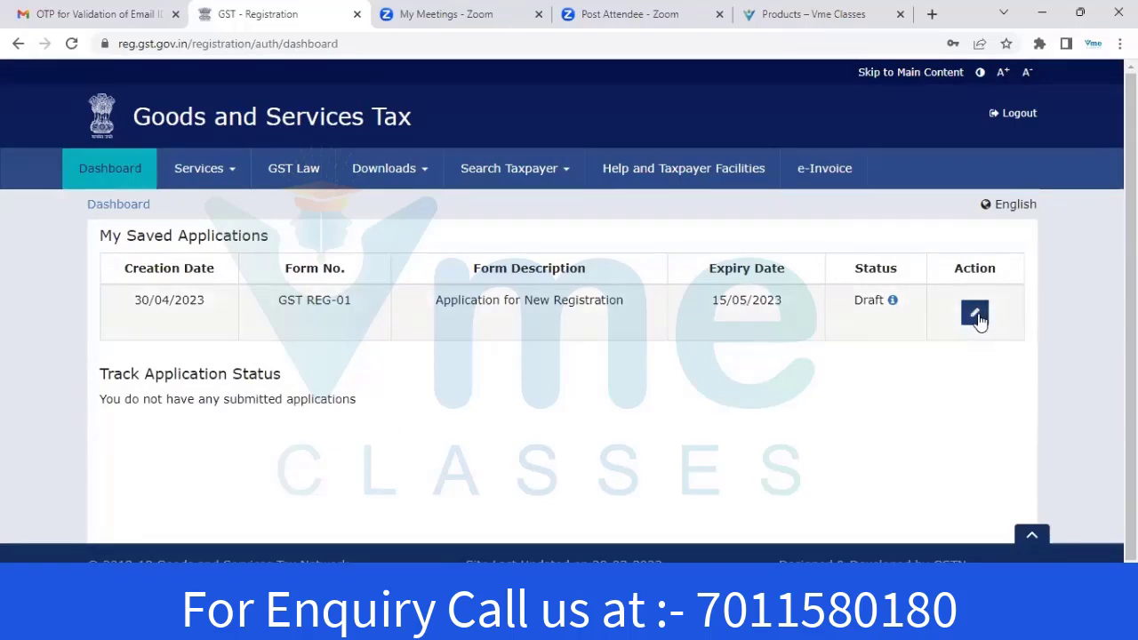
Open the draft GST REG-01 application for editing and look over the Business Details form
right_click(977, 316)
click(978, 317)
click(976, 313)
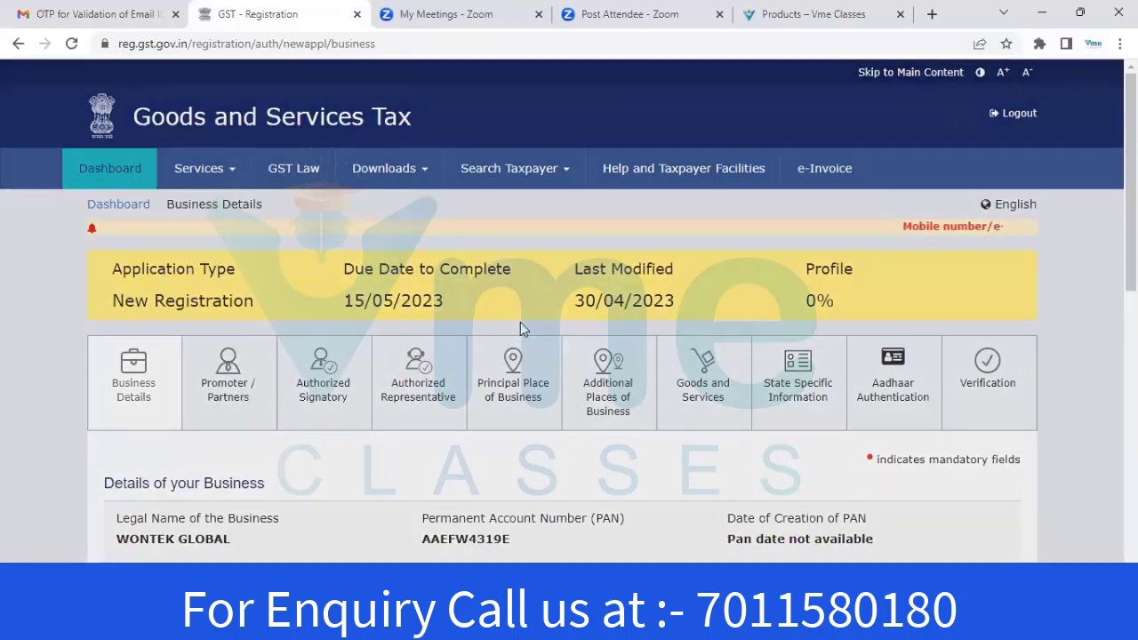
scroll(293, 309, down, 3)
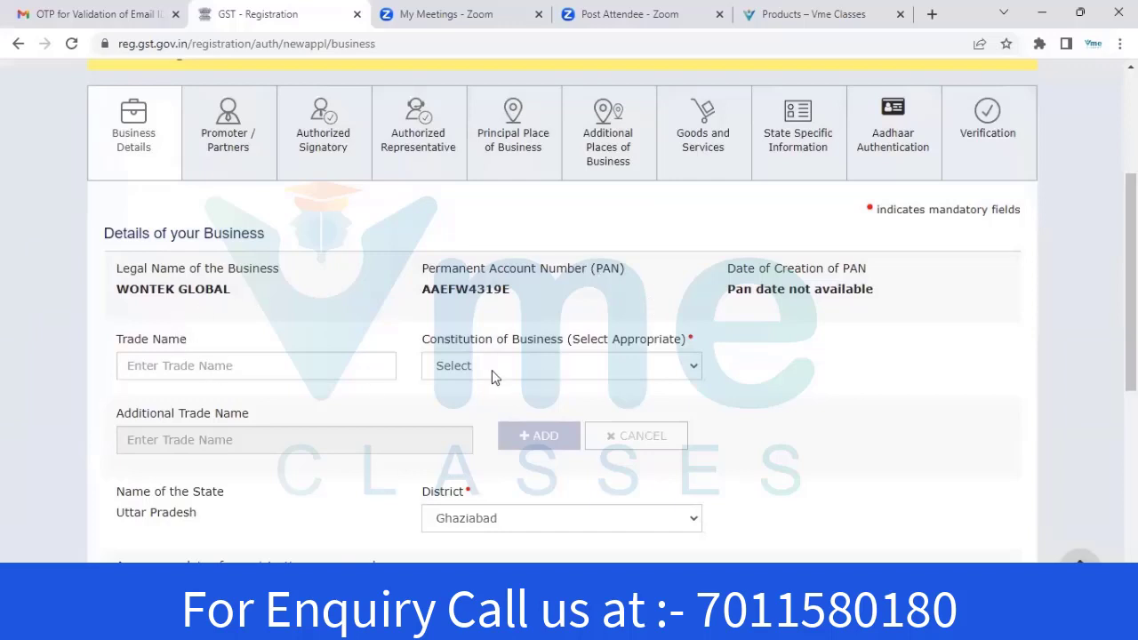
scroll(514, 374, down, 3)
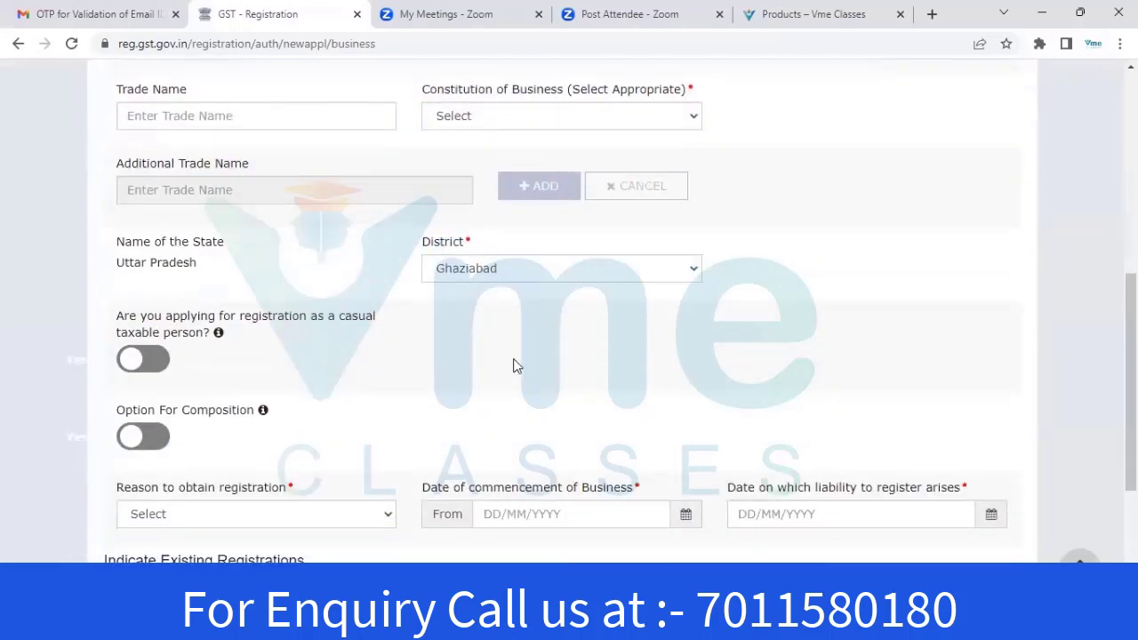
scroll(382, 249, down, 2)
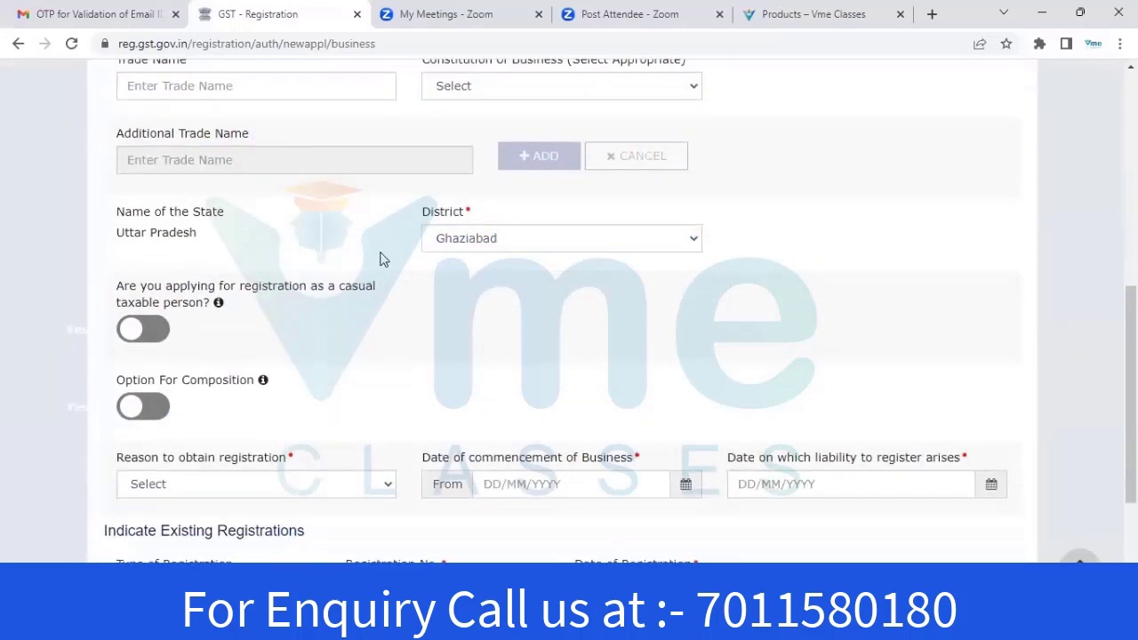
scroll(387, 272, down, 1)
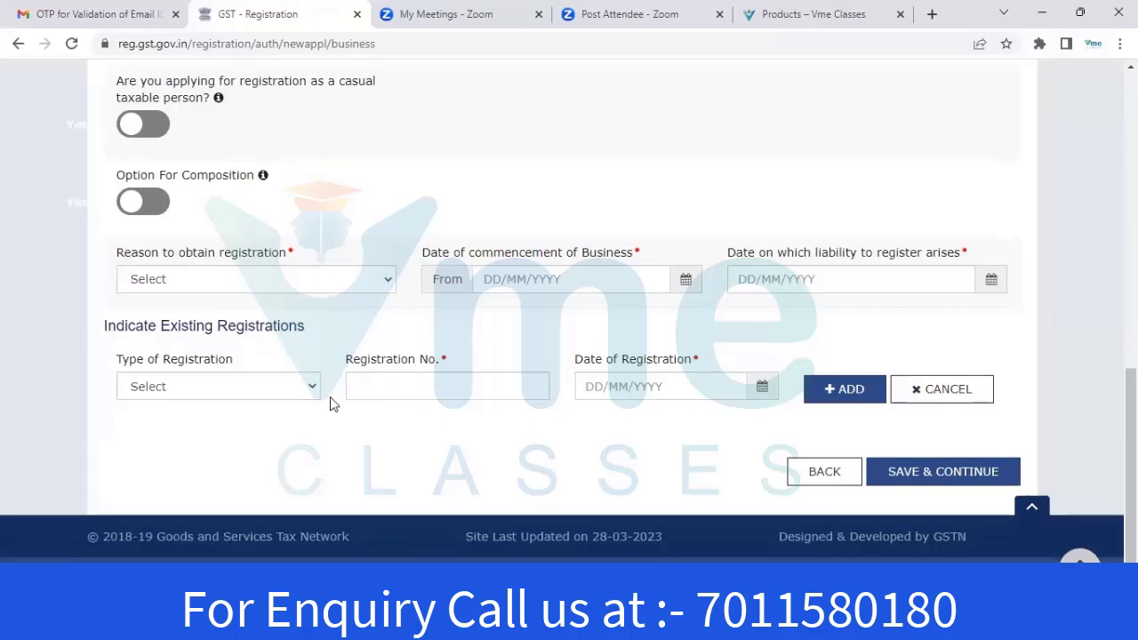
scroll(308, 387, up, 1)
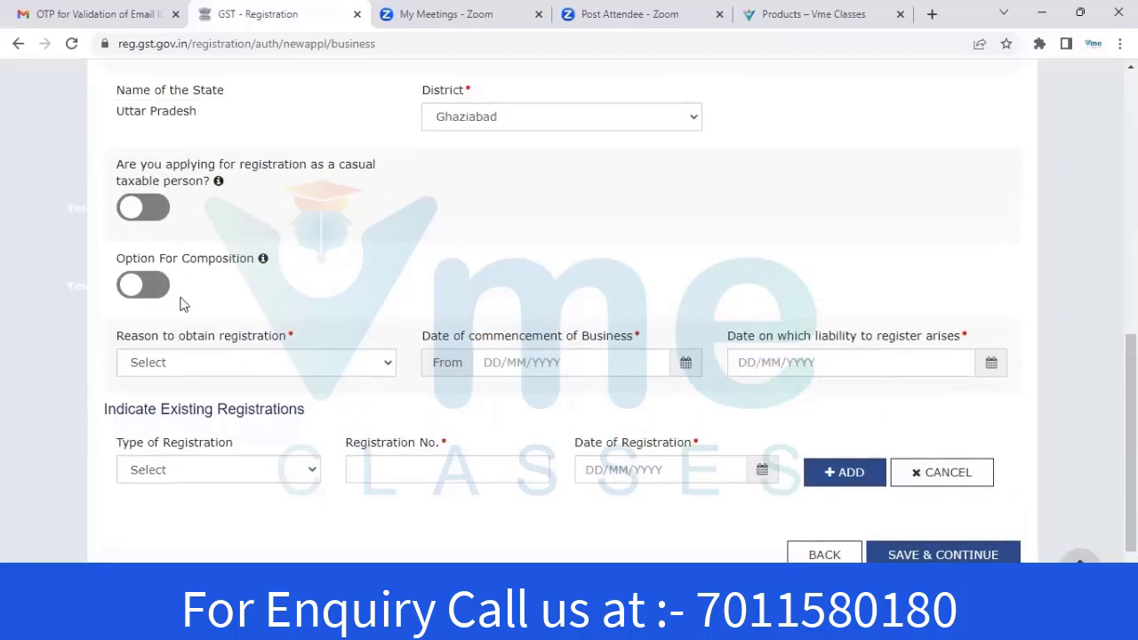
scroll(266, 264, up, 2)
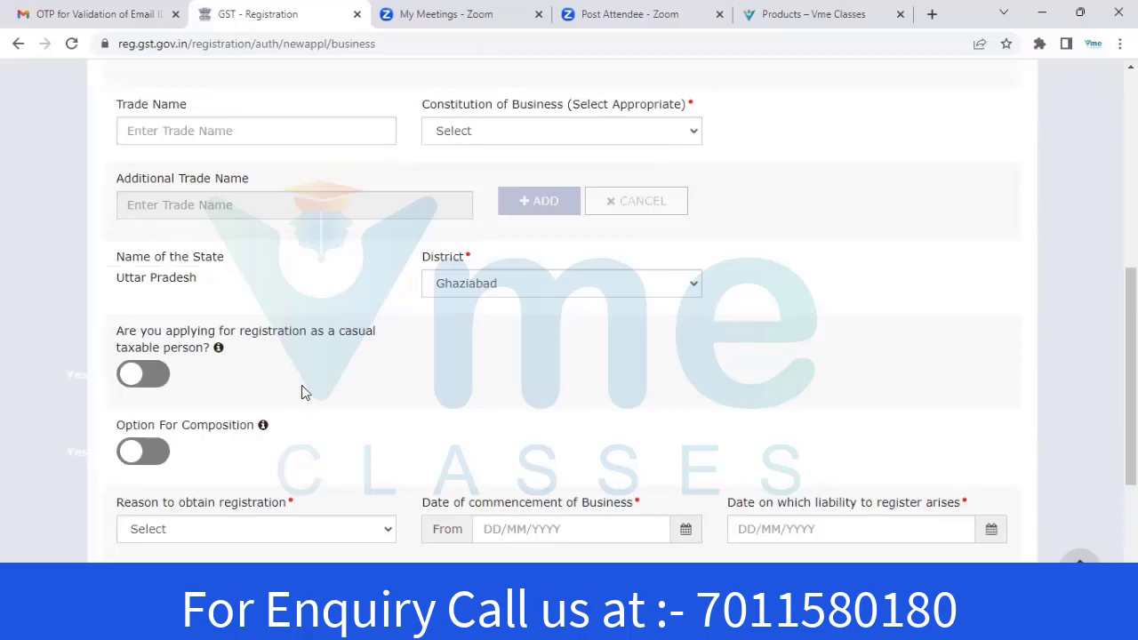
scroll(303, 300, up, 2)
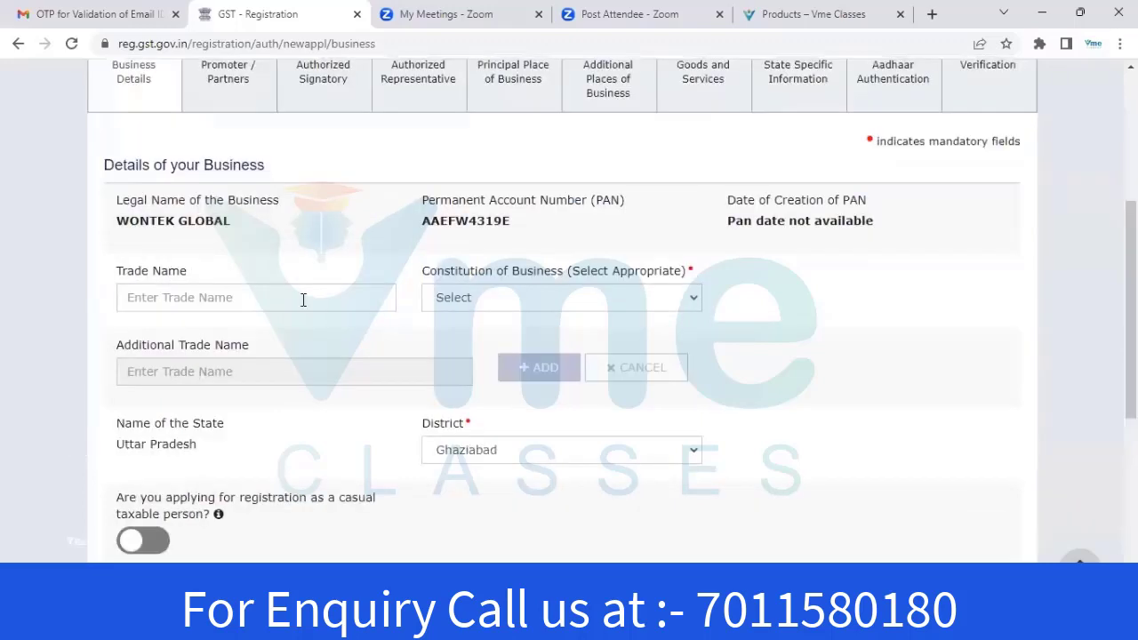
Enter trade name WONTEK GLOBAL and choose Partnership as constitution of business
click(226, 291)
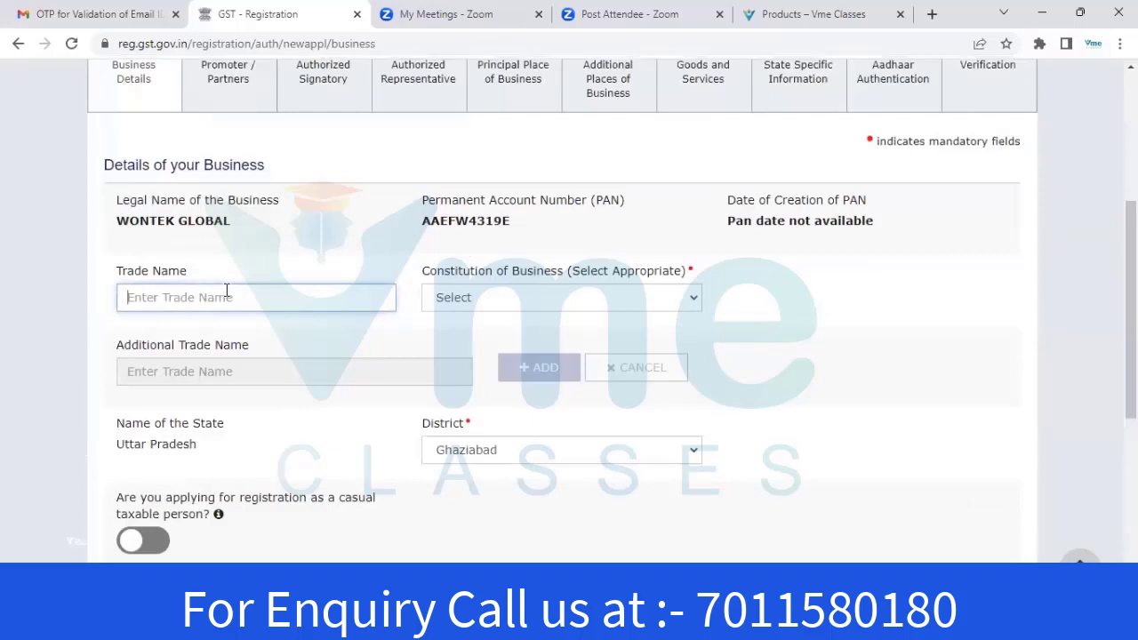
text(WONTEK GLOBAL)
click(584, 297)
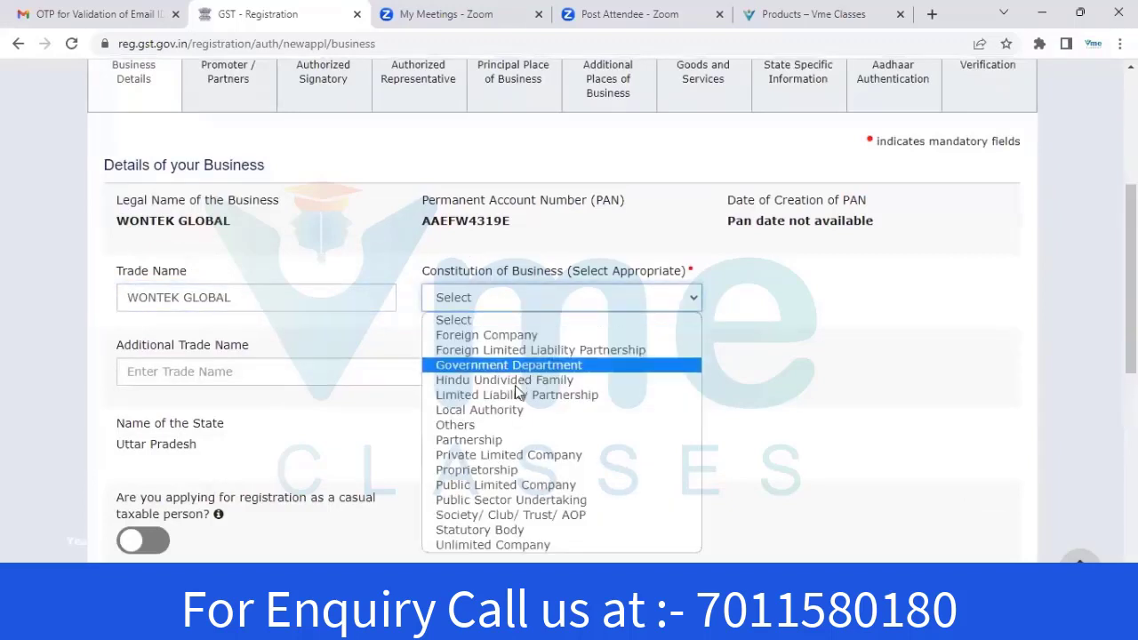
click(490, 441)
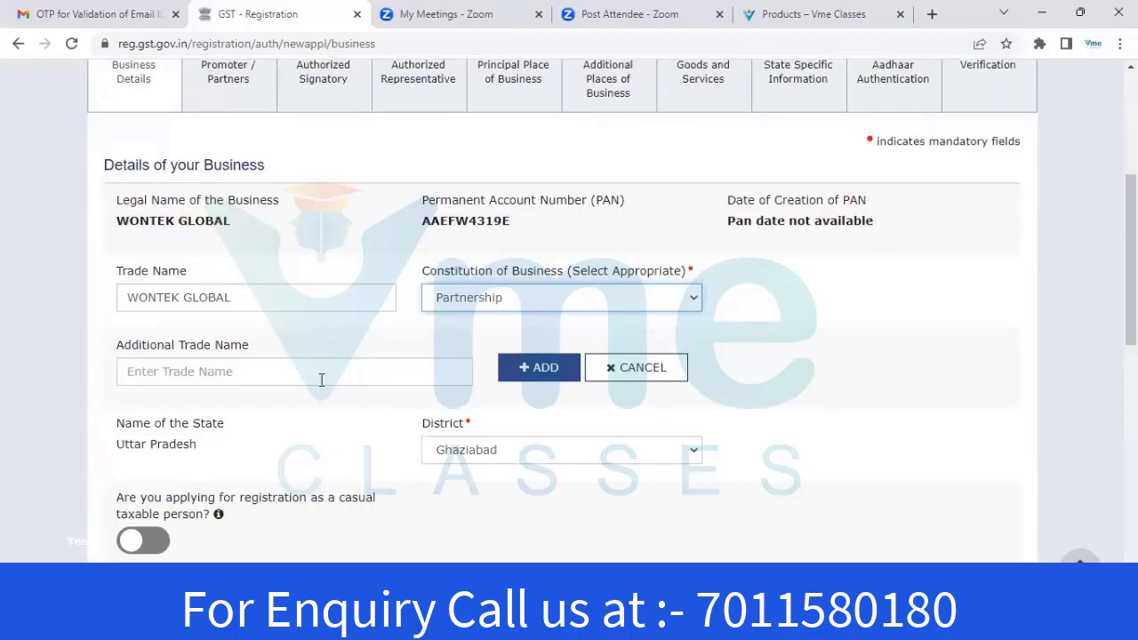
scroll(263, 374, down, 5)
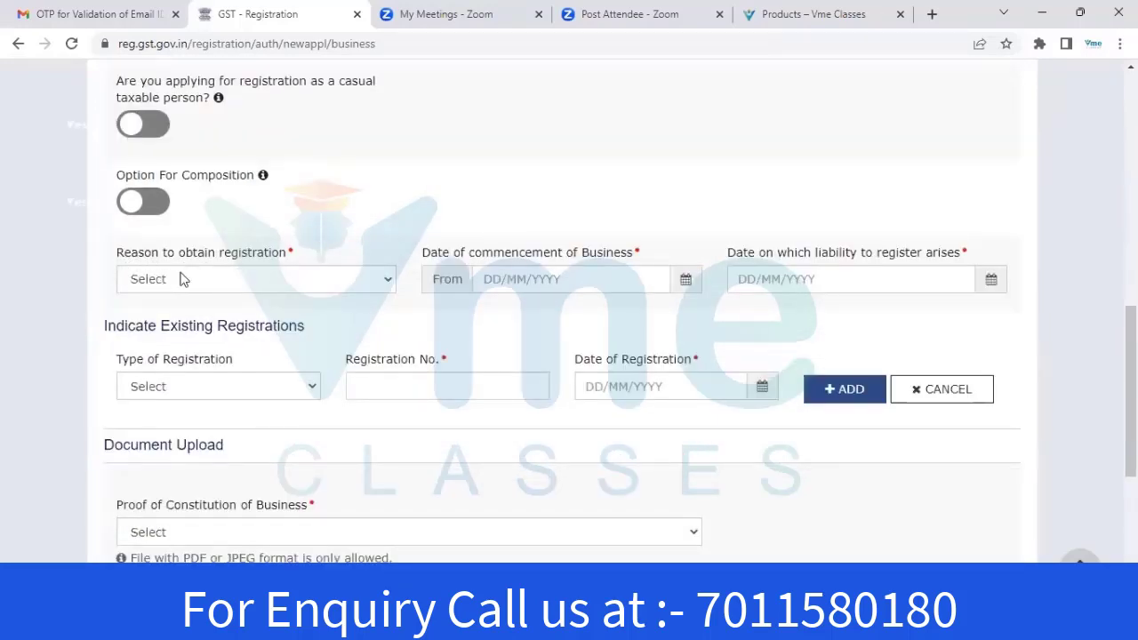
Pick Voluntary Basis as the registration reason and 30/04/2023 from the commencement calendar
click(243, 279)
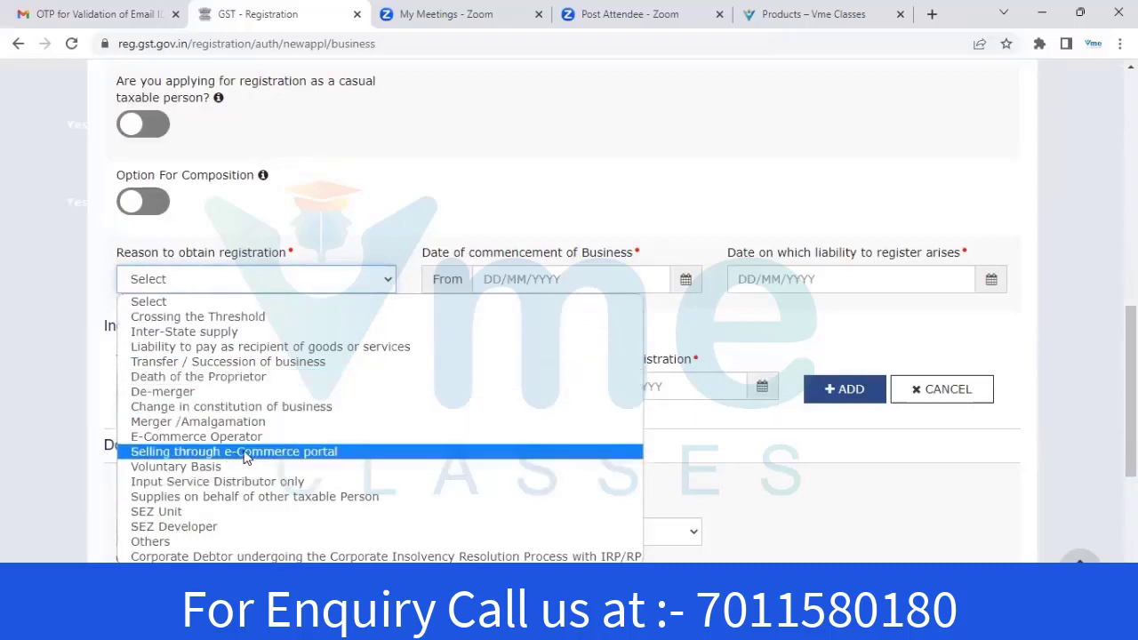
click(164, 469)
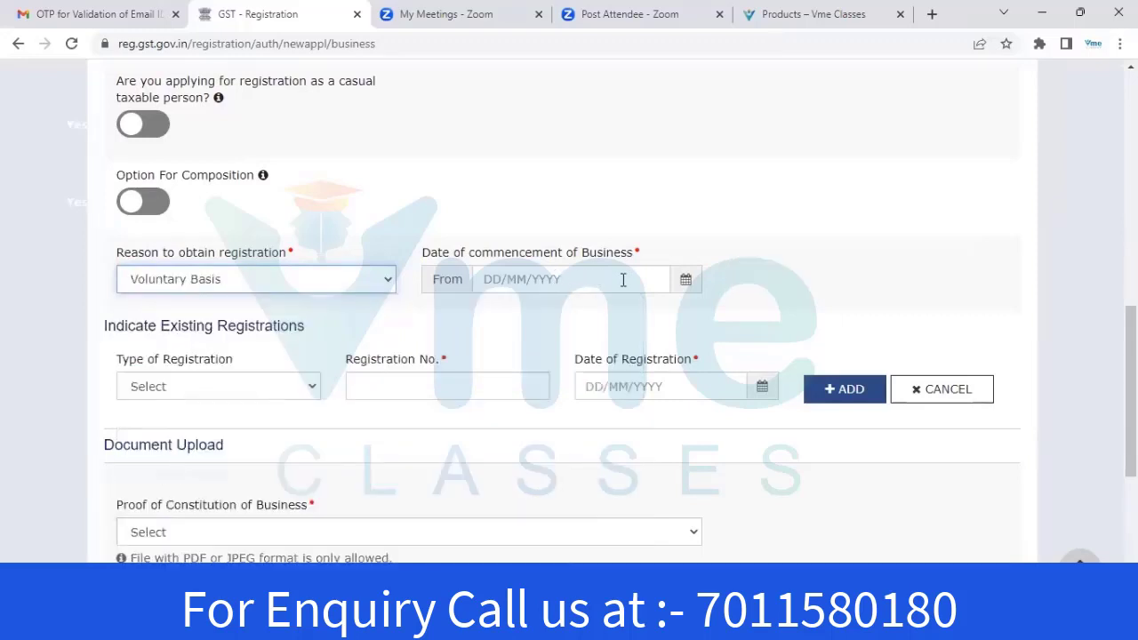
click(686, 279)
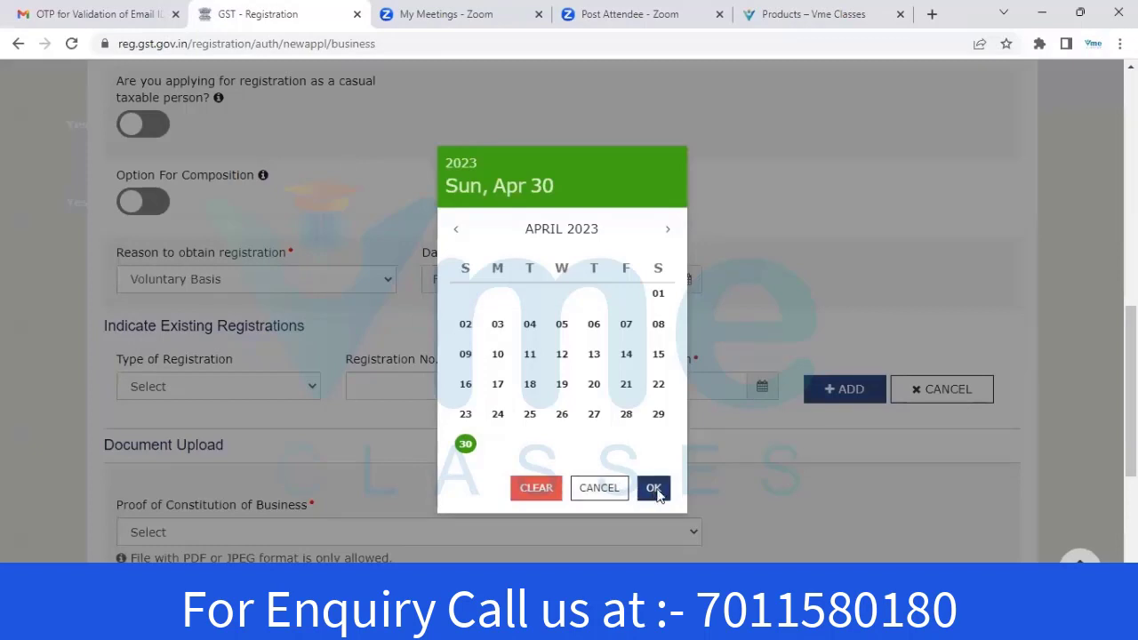
click(654, 489)
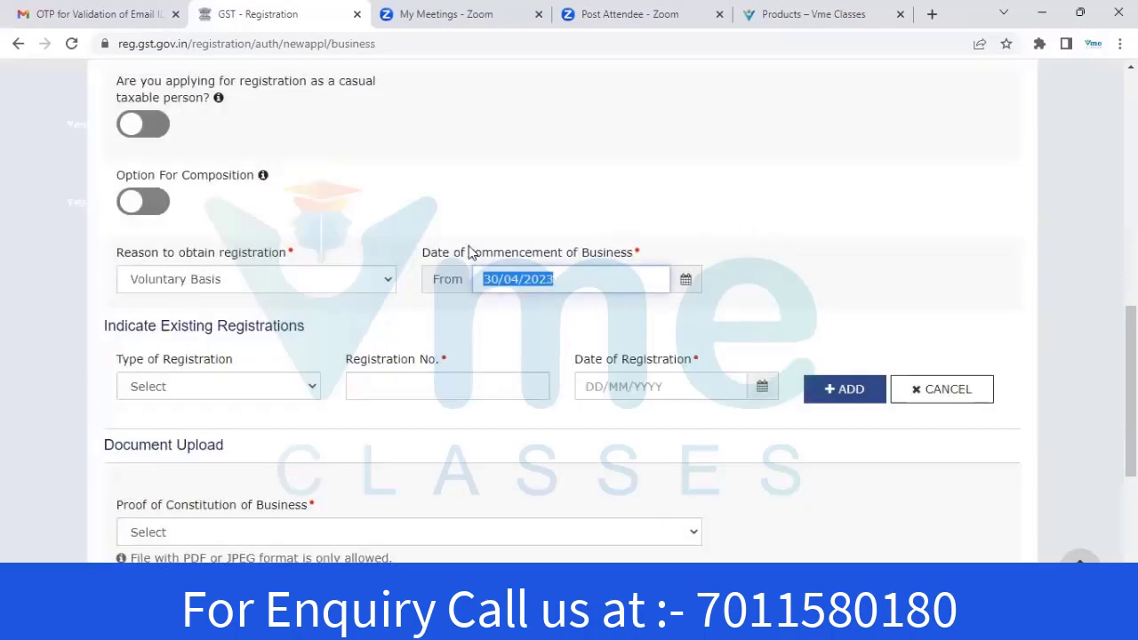
click(829, 233)
scroll(122, 267, down, 1)
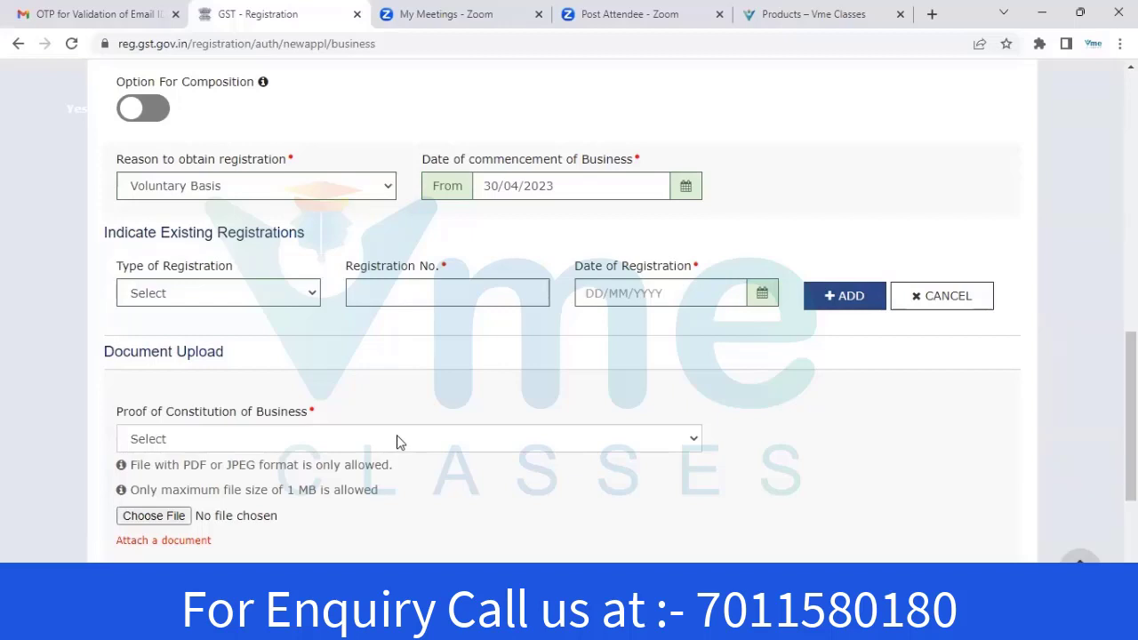
Upload the Partnership Deed PDF as constitution proof, then save and continue to Promoter / Partners
click(398, 442)
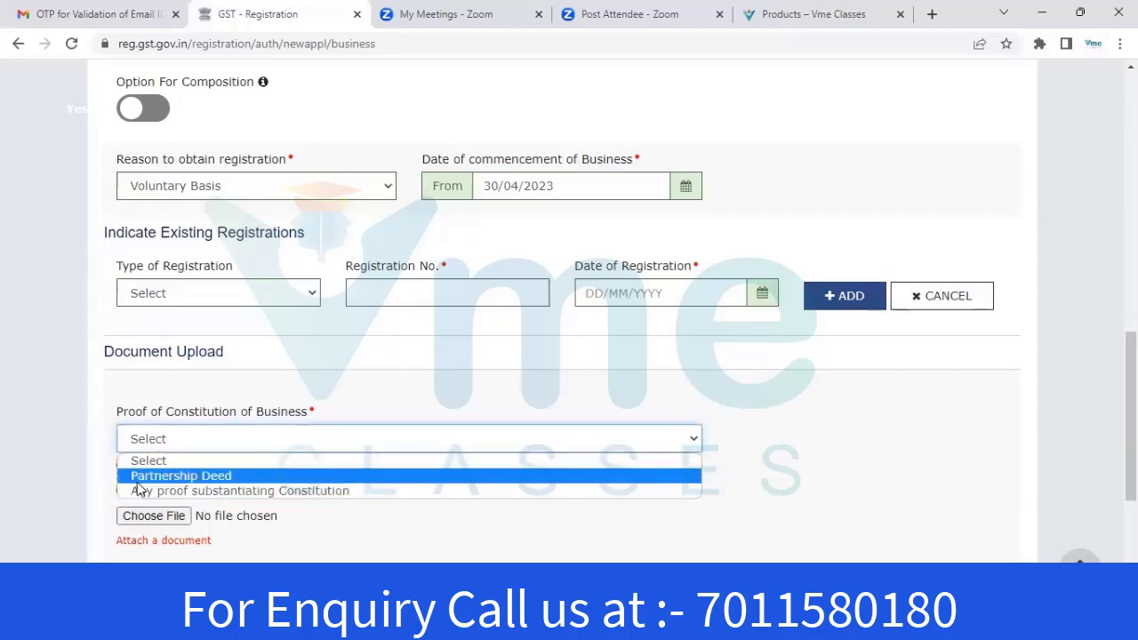
click(241, 484)
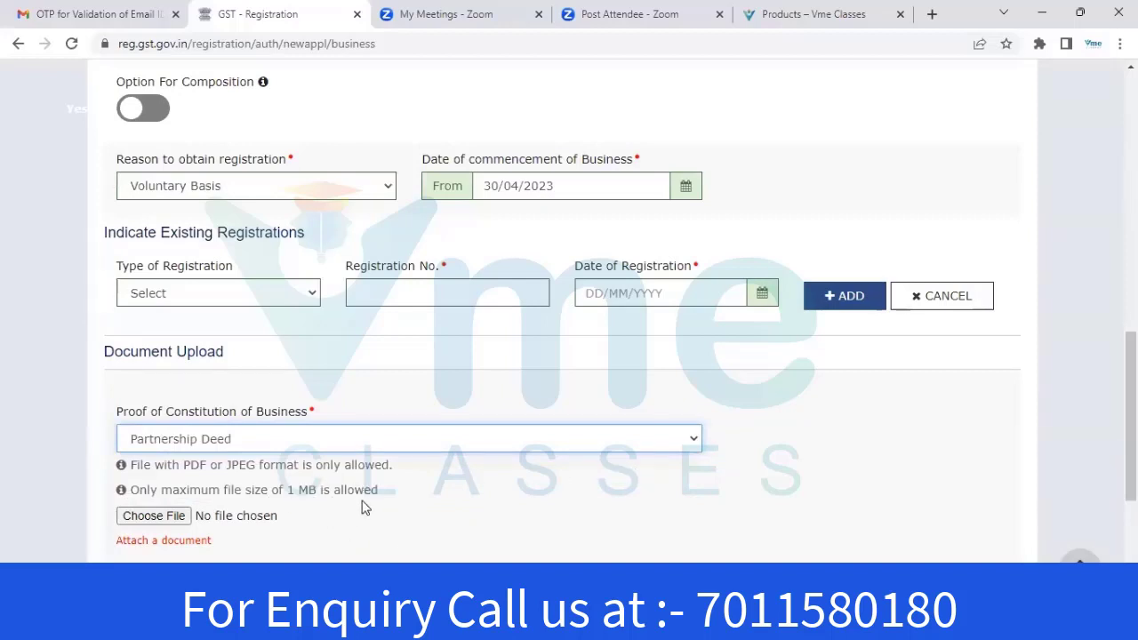
click(164, 518)
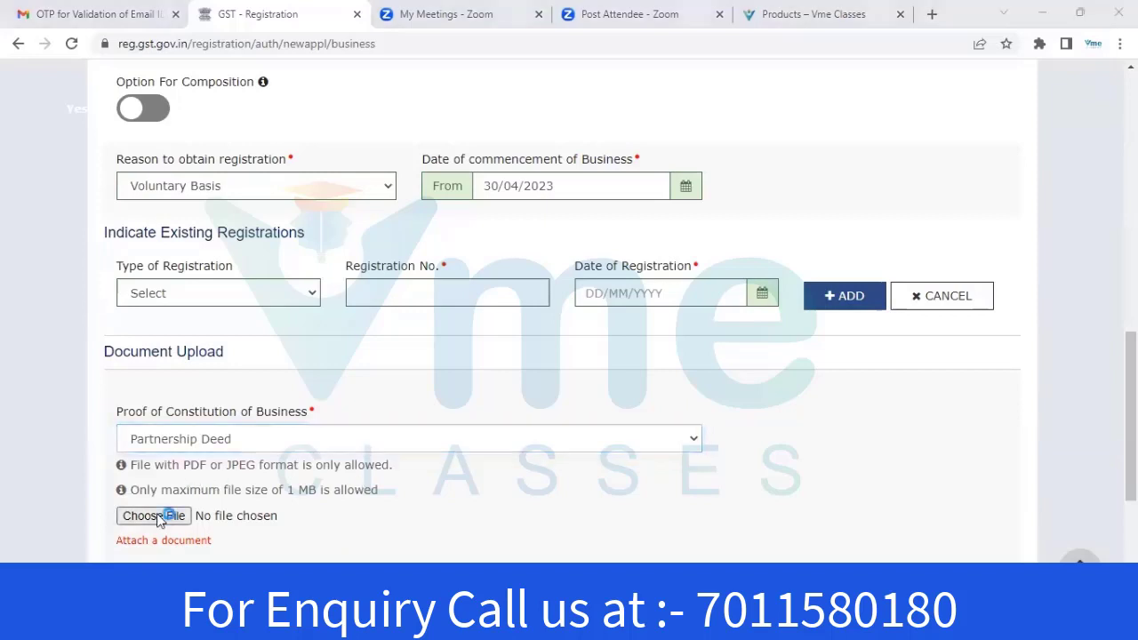
click(471, 217)
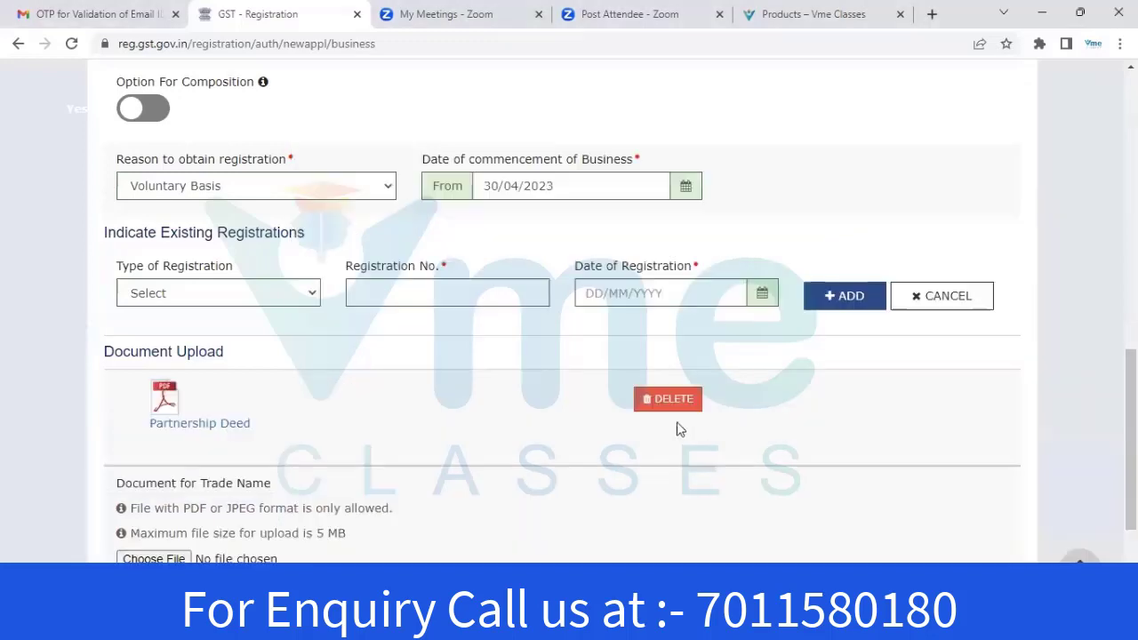
scroll(681, 430, down, 2)
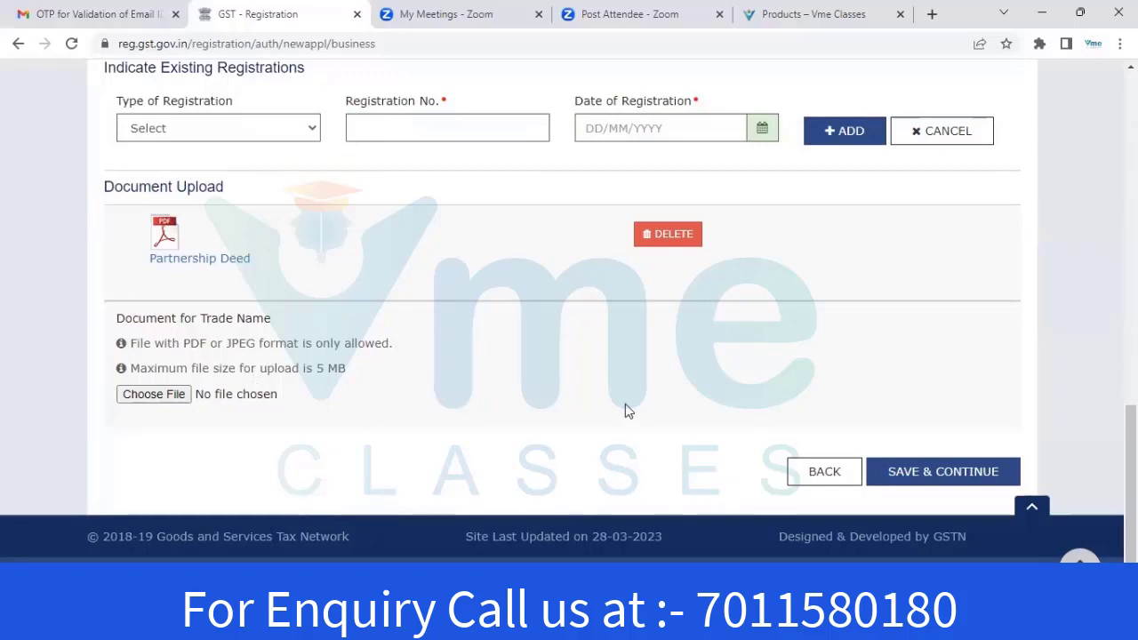
click(935, 481)
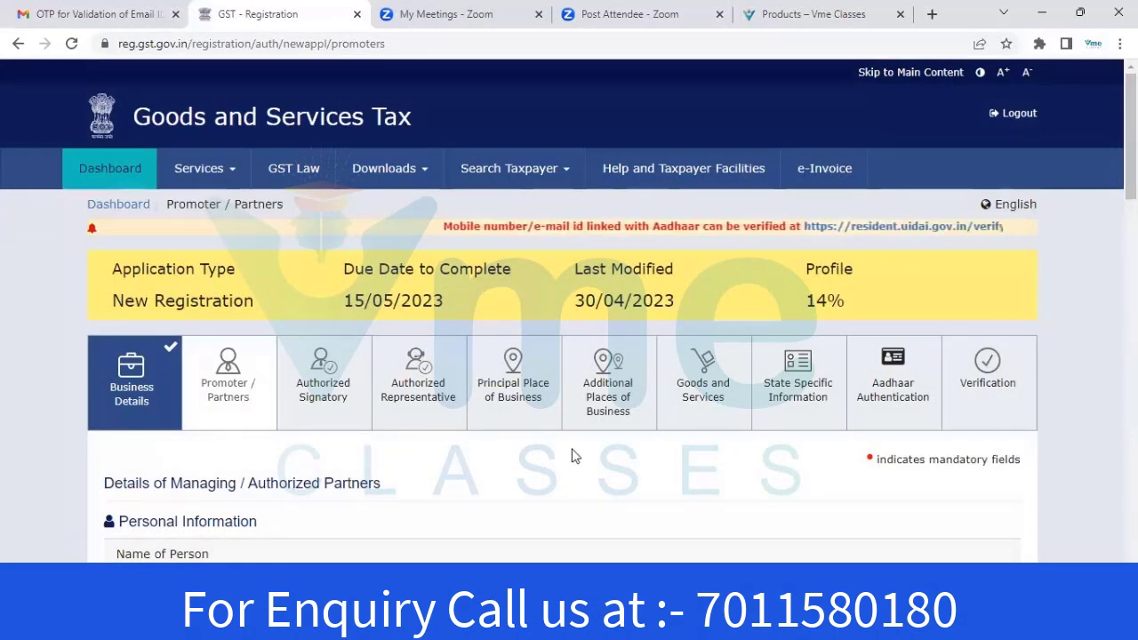
scroll(587, 449, down, 3)
scroll(621, 441, down, 1)
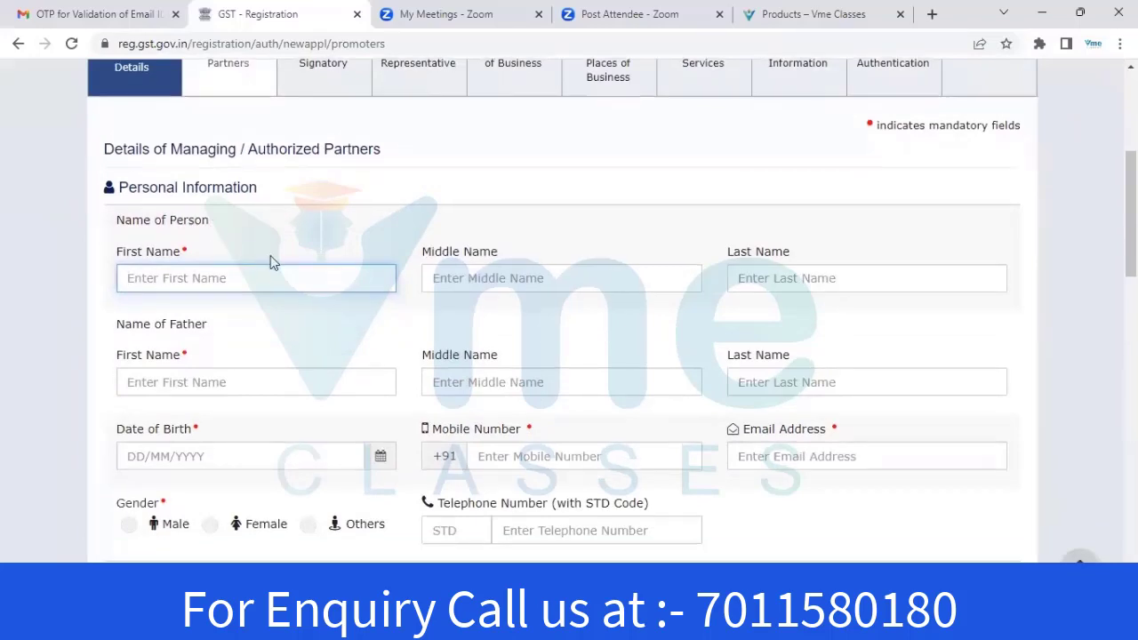
scroll(421, 150, down, 2)
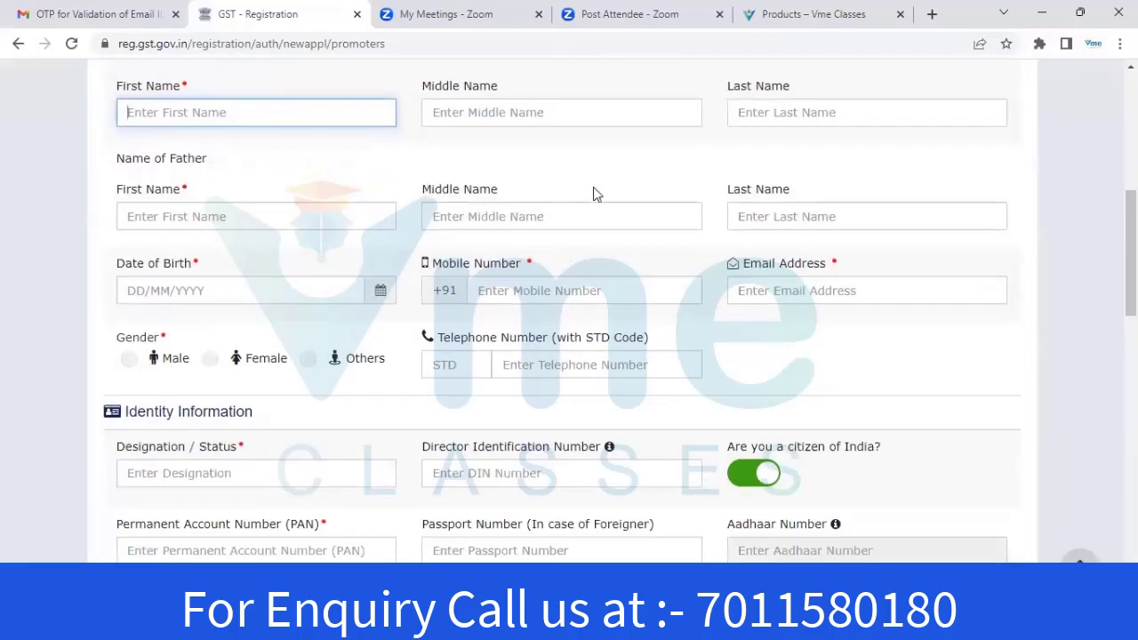
scroll(593, 187, down, 1)
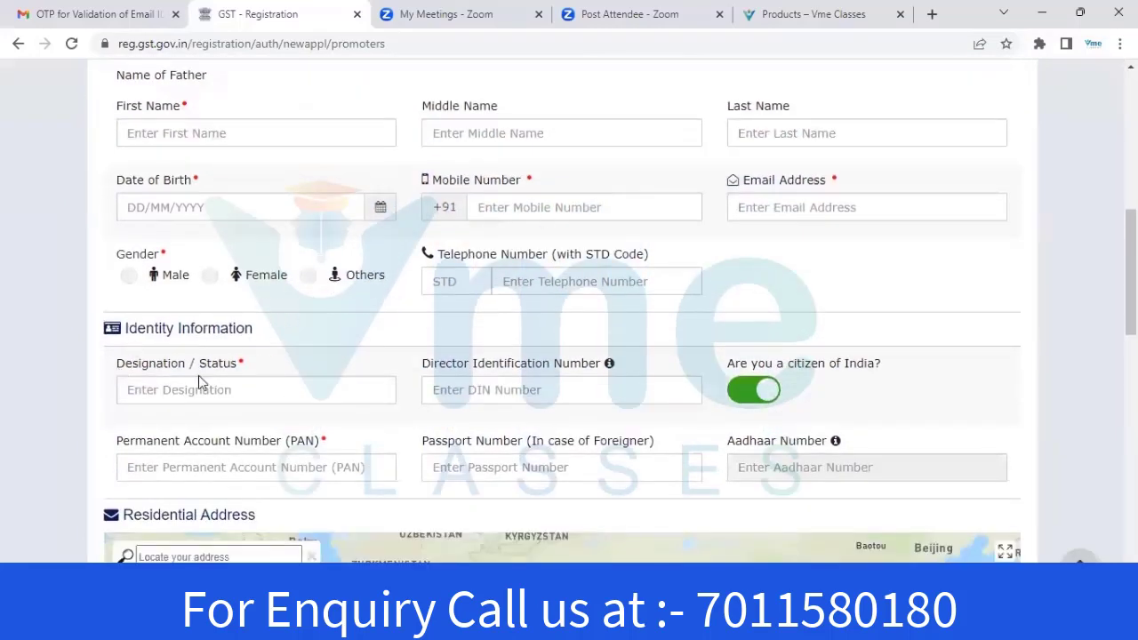
scroll(231, 365, down, 2)
scroll(526, 247, down, 3)
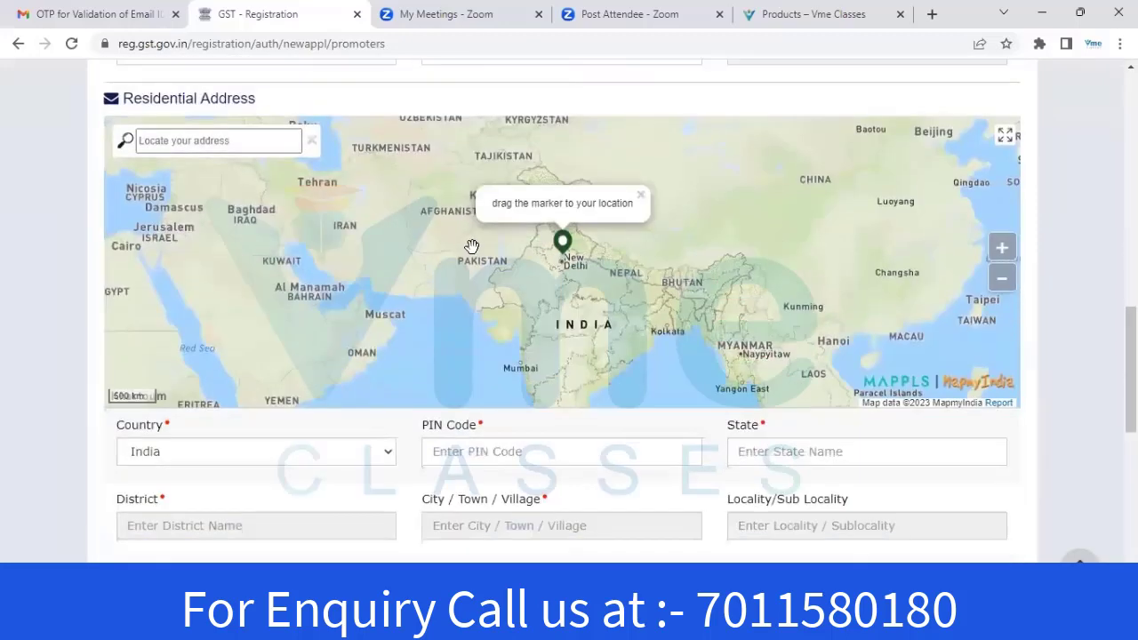
scroll(1077, 379, down, 6)
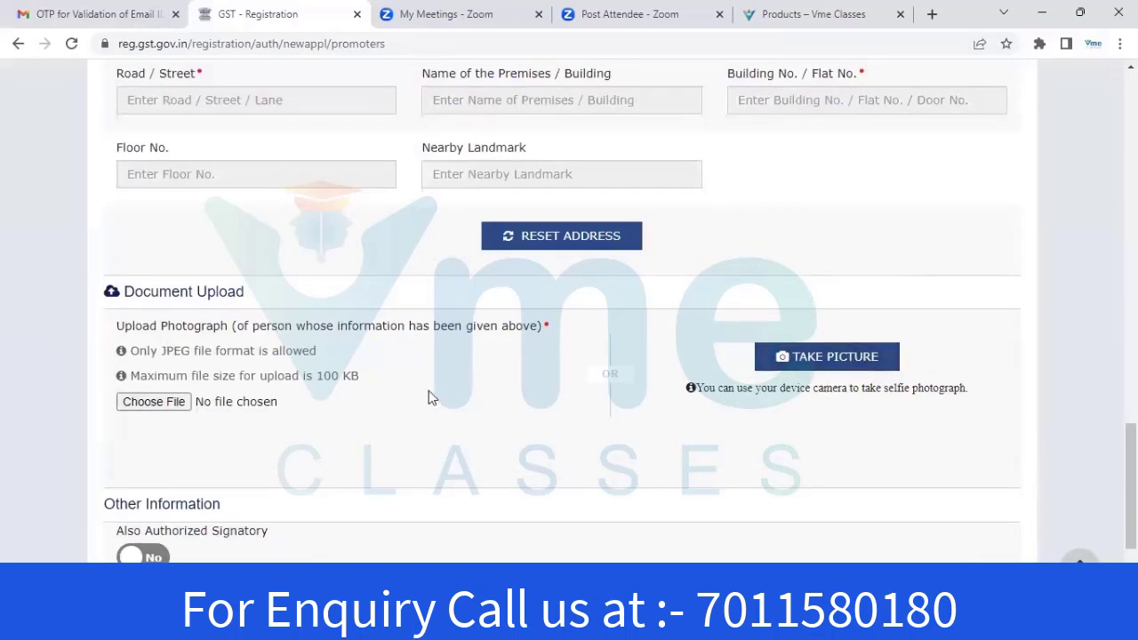
scroll(421, 394, down, 2)
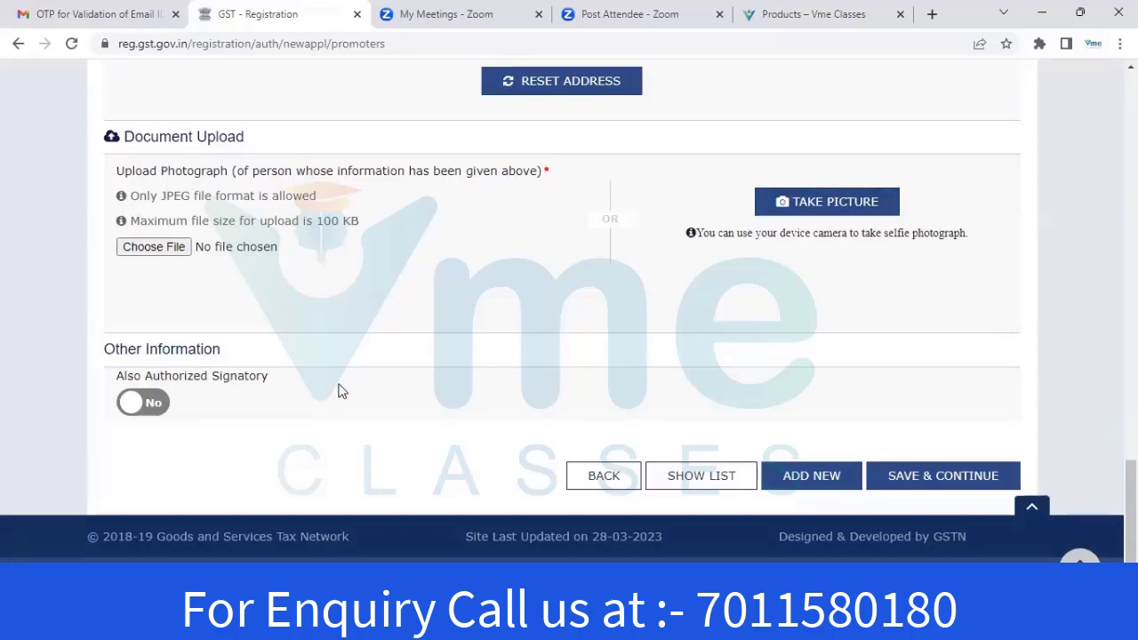
scroll(338, 391, up, 15)
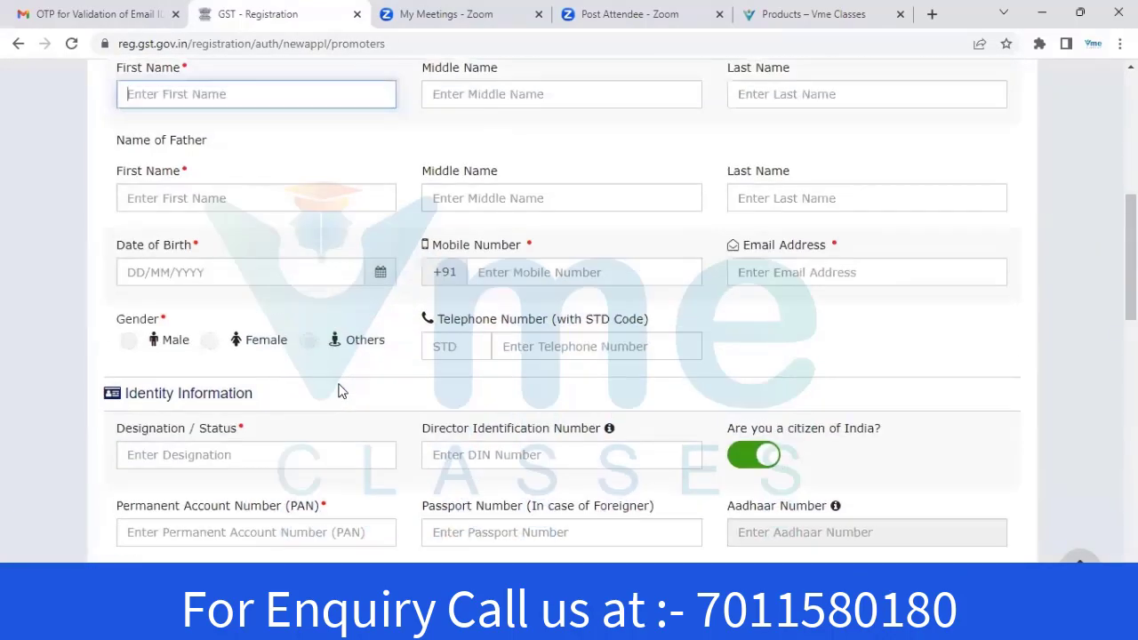
scroll(338, 392, up, 5)
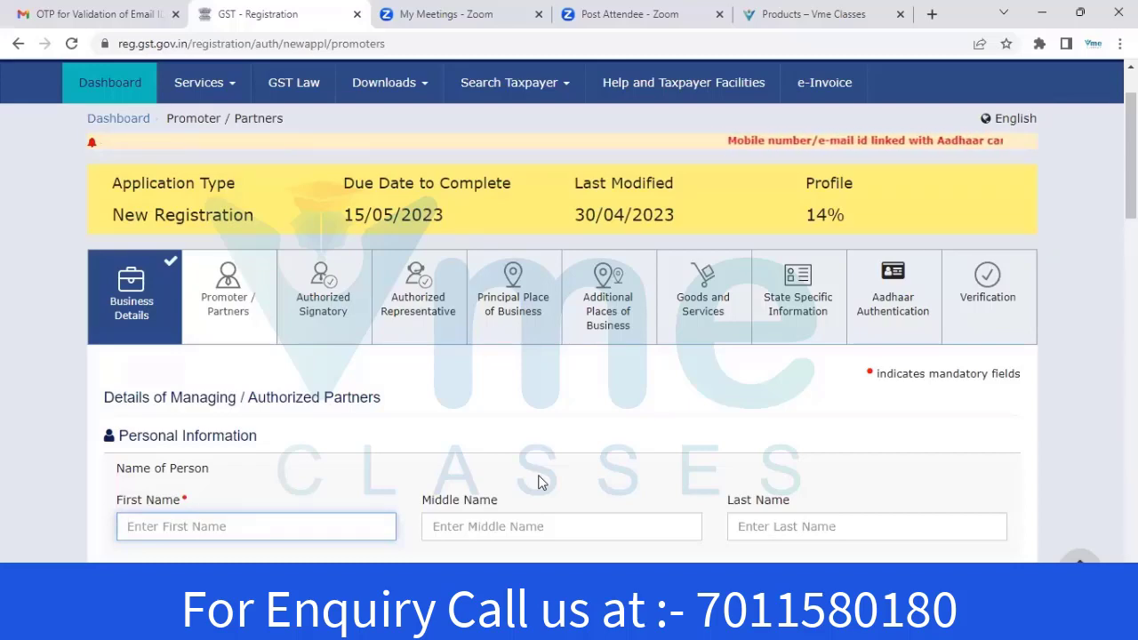
scroll(306, 446, down, 1)
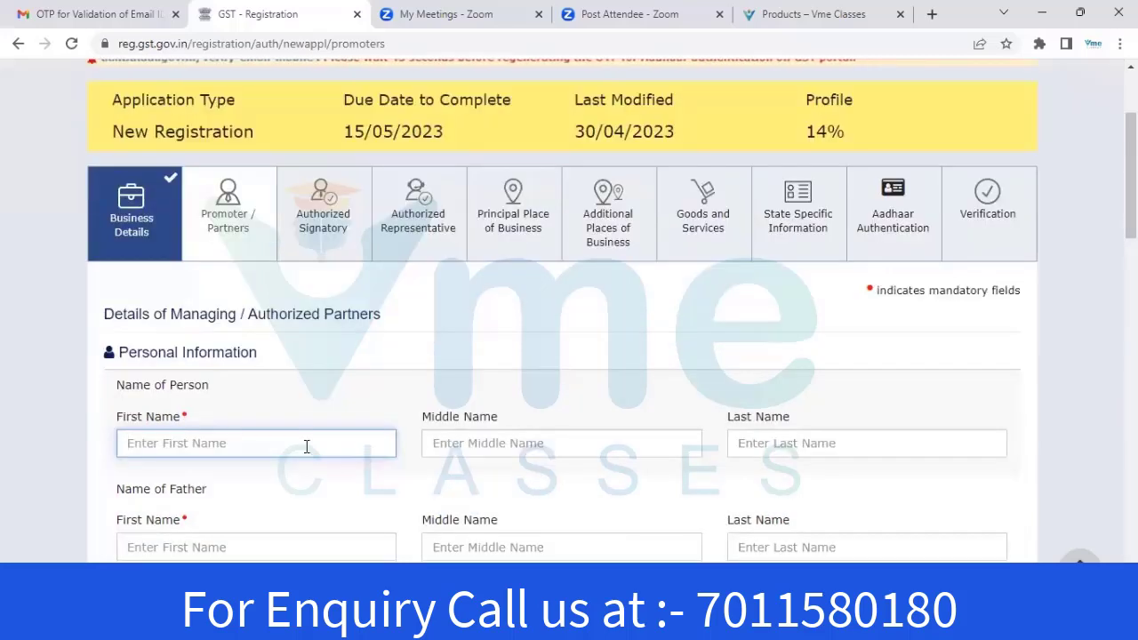
scroll(455, 169, down, 5)
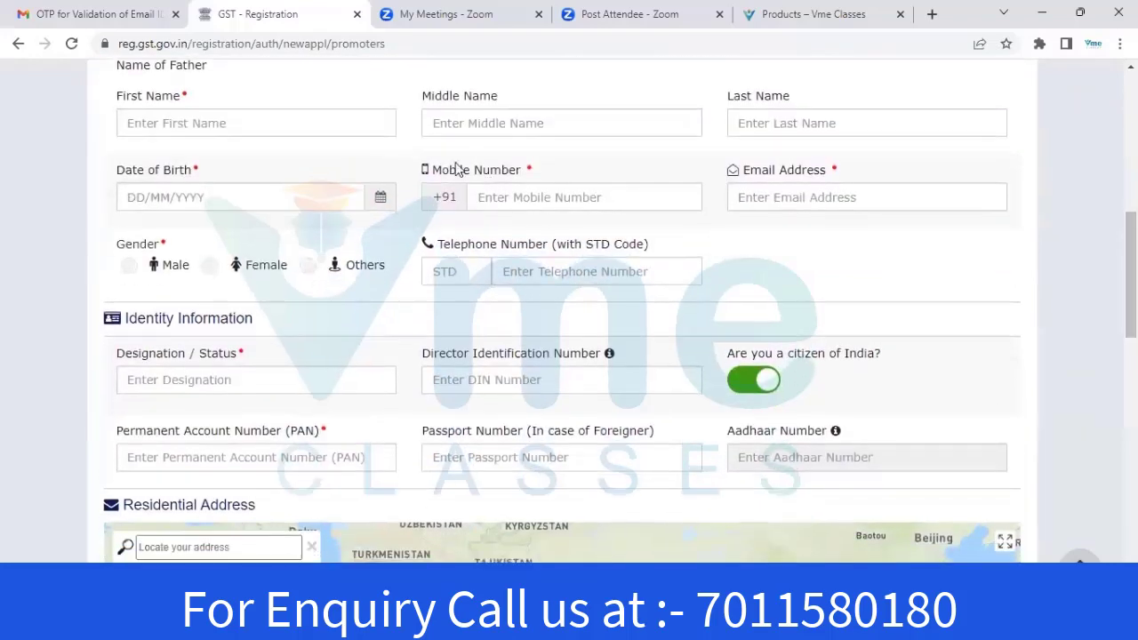
Fill in the partner's mobile number and e-mail address and select Male gender
scroll(300, 175, up, 1)
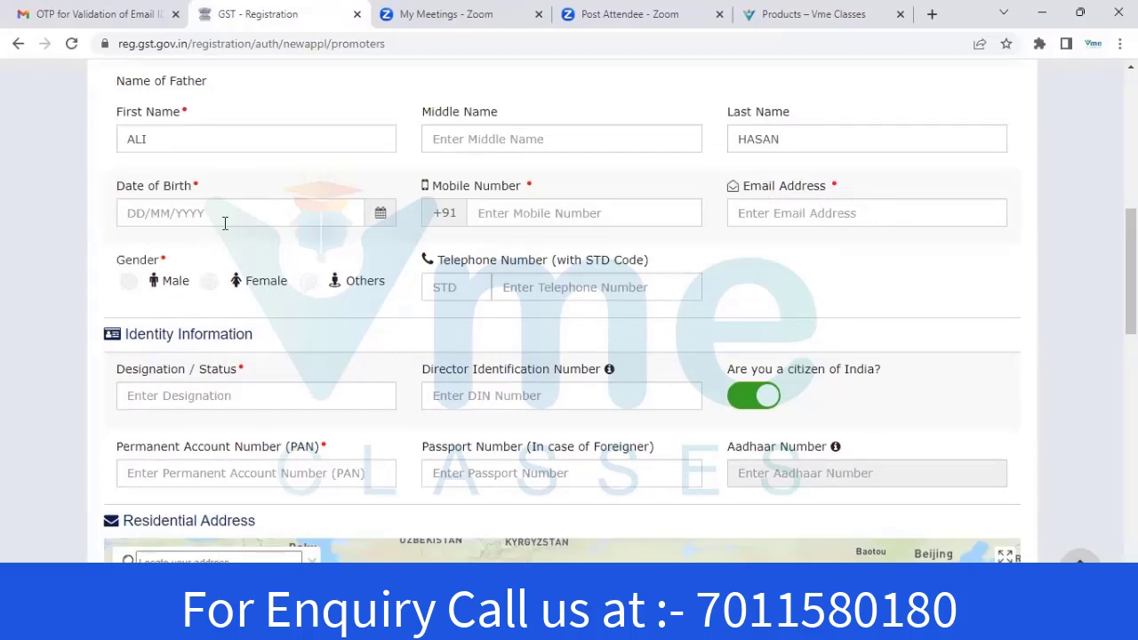
click(625, 128)
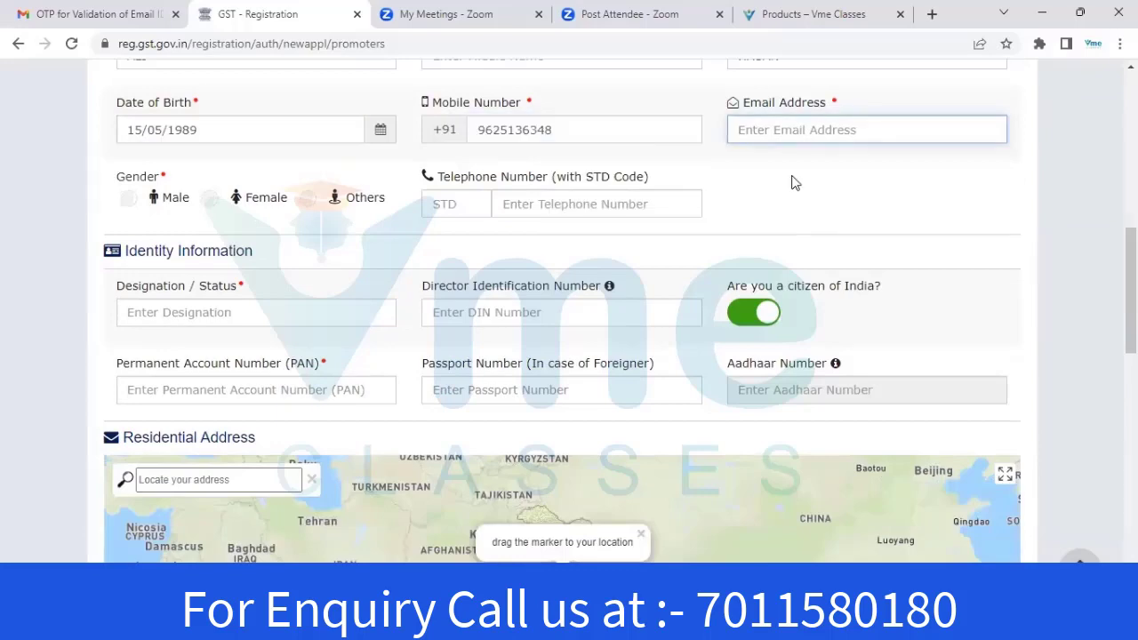
key(ctrl+v)
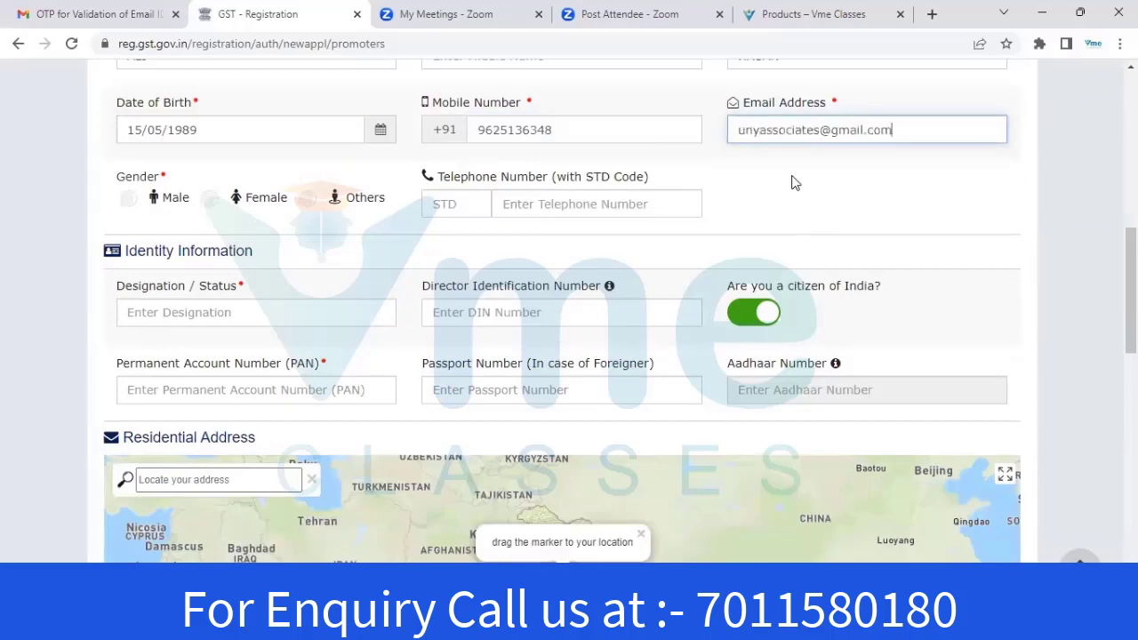
click(127, 198)
scroll(323, 236, down, 2)
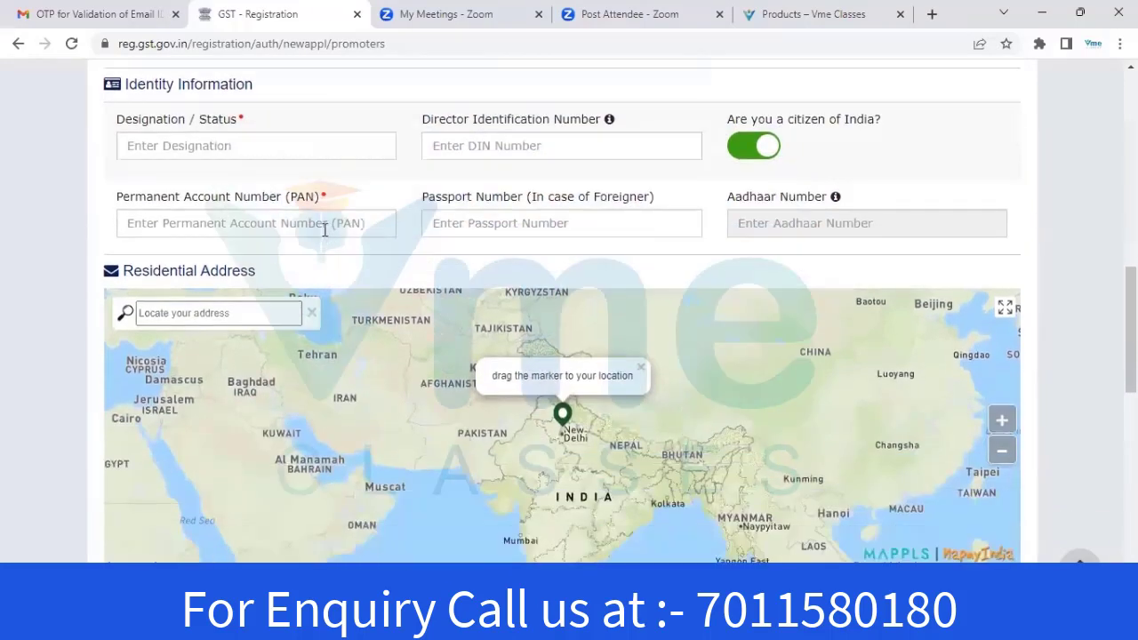
Enter PARTNER as the partner's designation and fill in the partner's PAN
click(266, 133)
text(PARTNER)
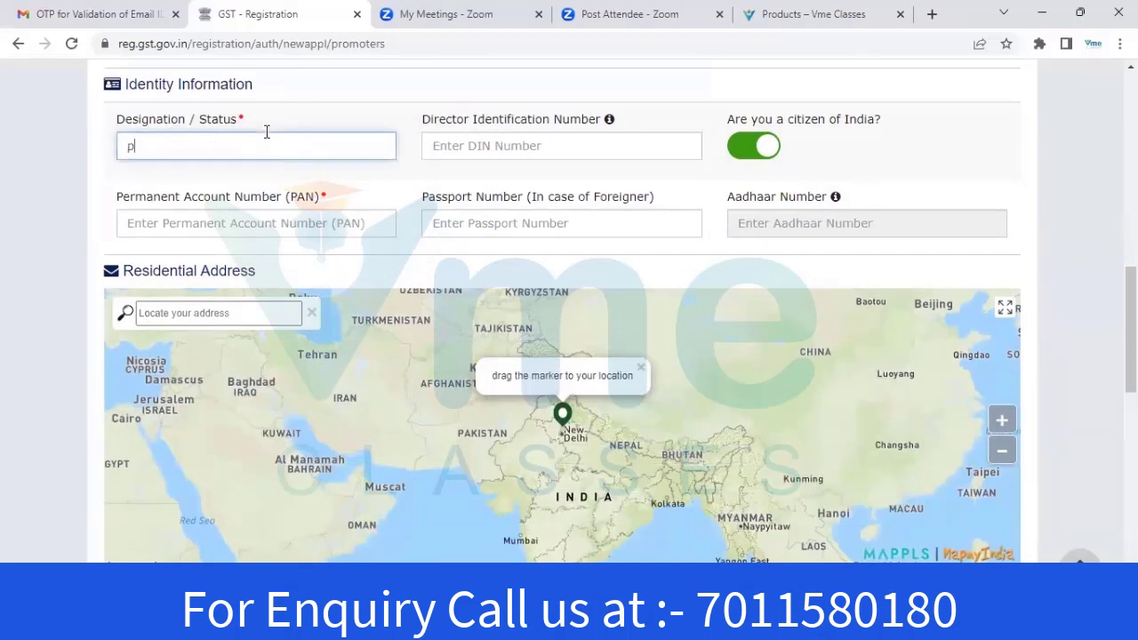
click(265, 229)
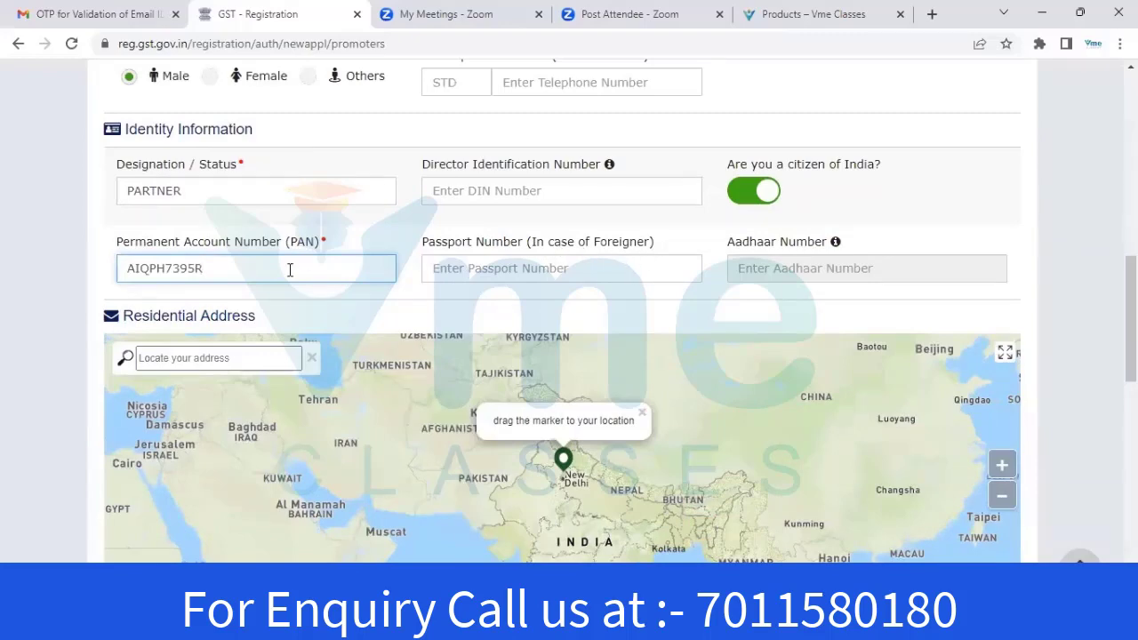
scroll(868, 257, down, 3)
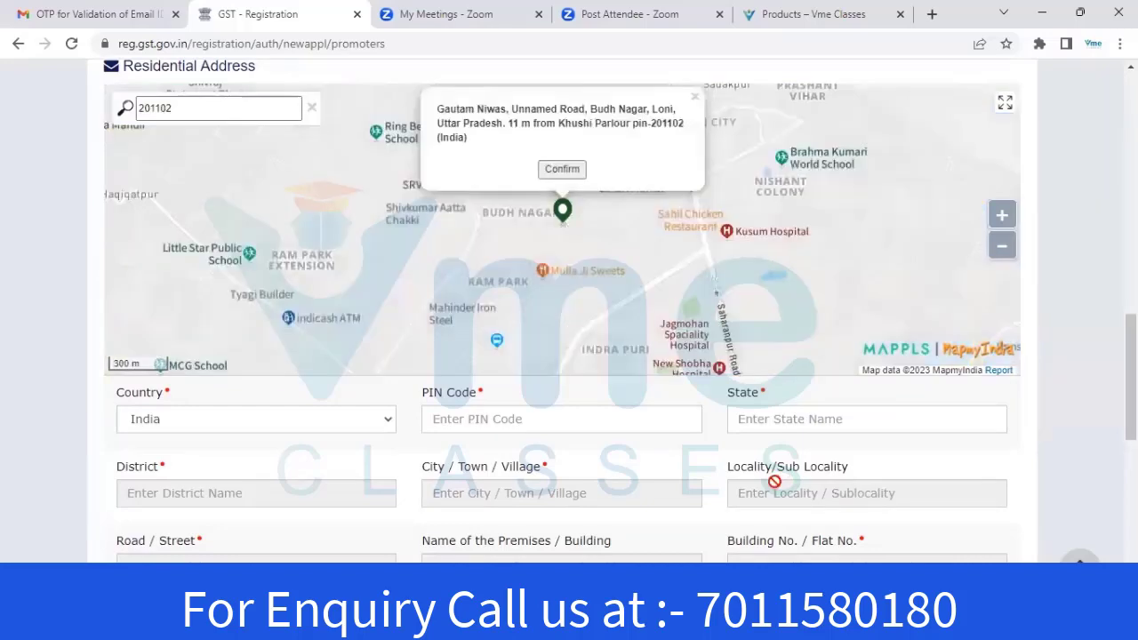
Enter the partner's residential PIN code and pick the Ghaziabad suggestion to auto-fill state, district and city
scroll(801, 453, down, 1)
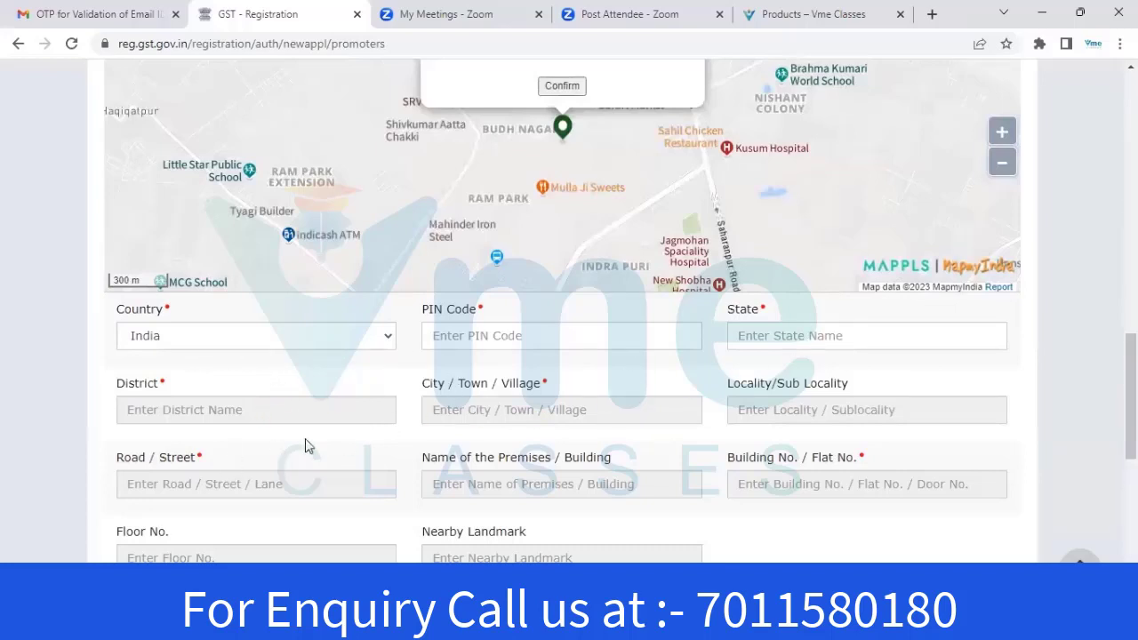
click(502, 335)
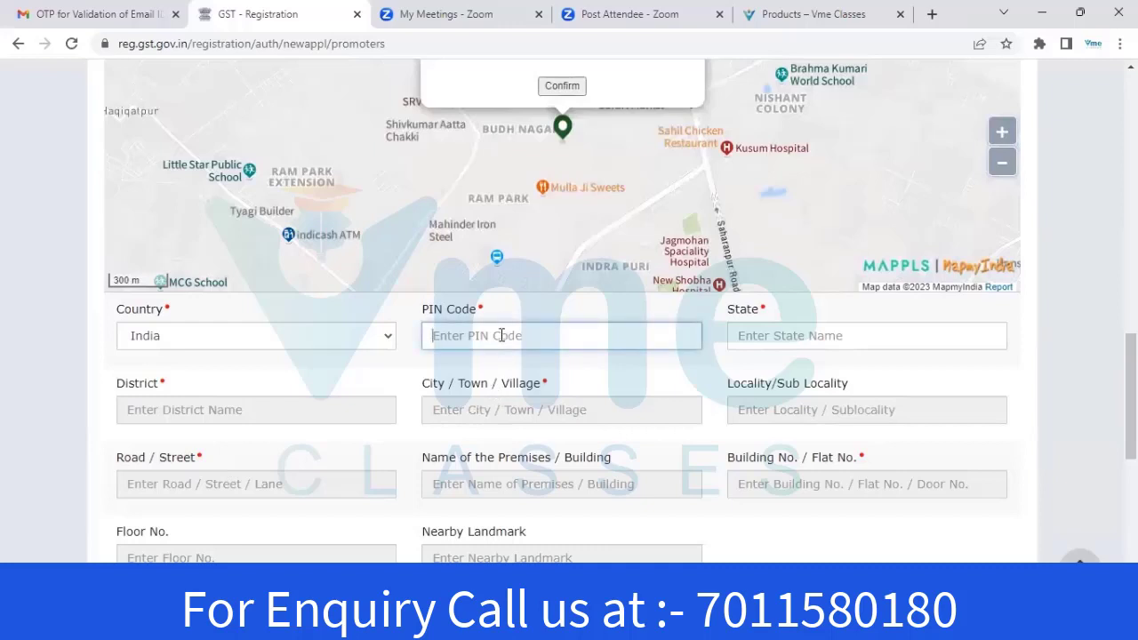
text(20)
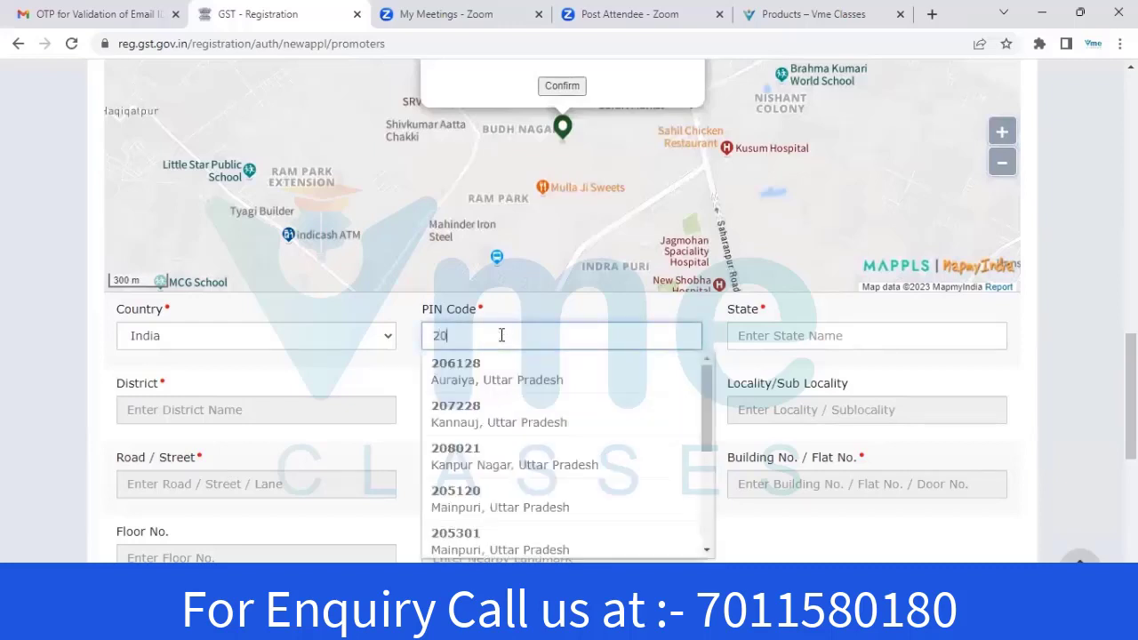
text(1102)
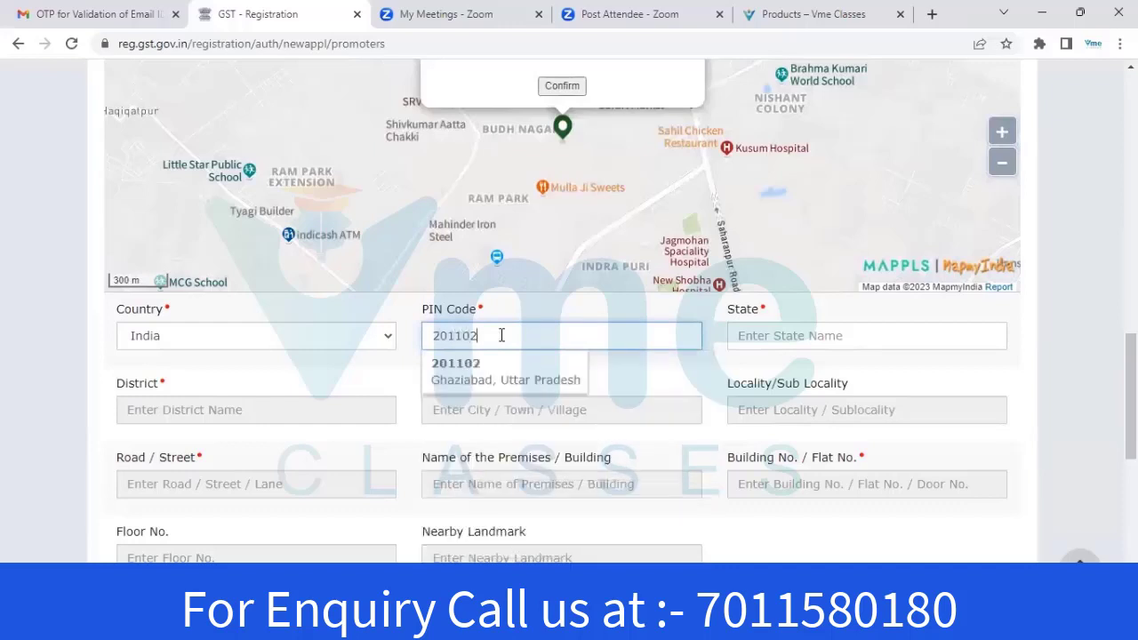
click(503, 366)
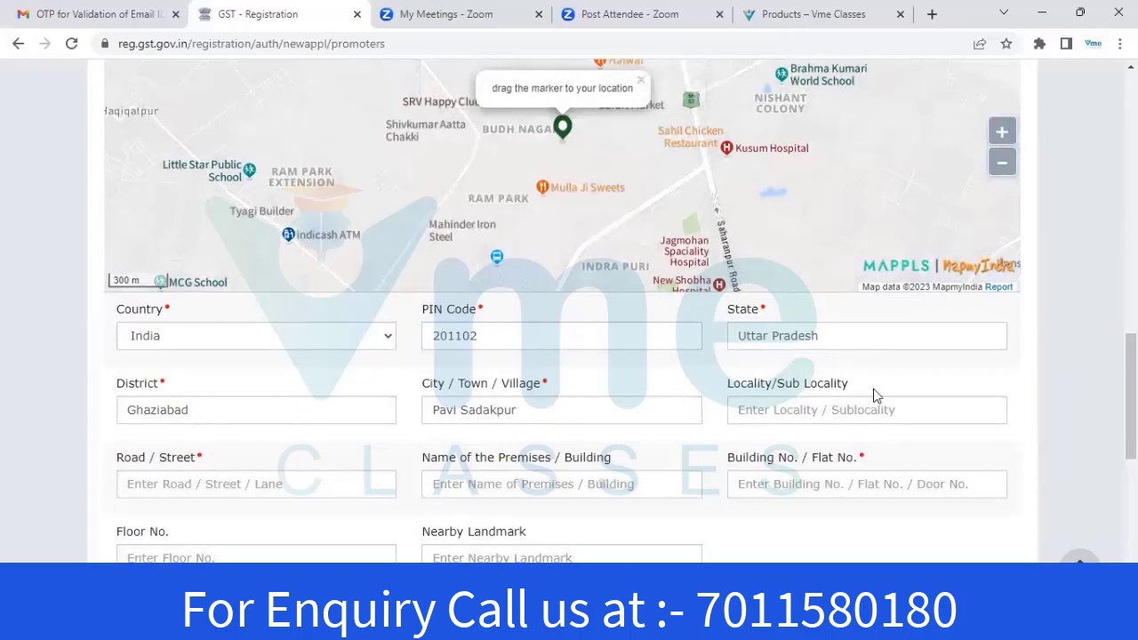
scroll(1033, 392, down, 2)
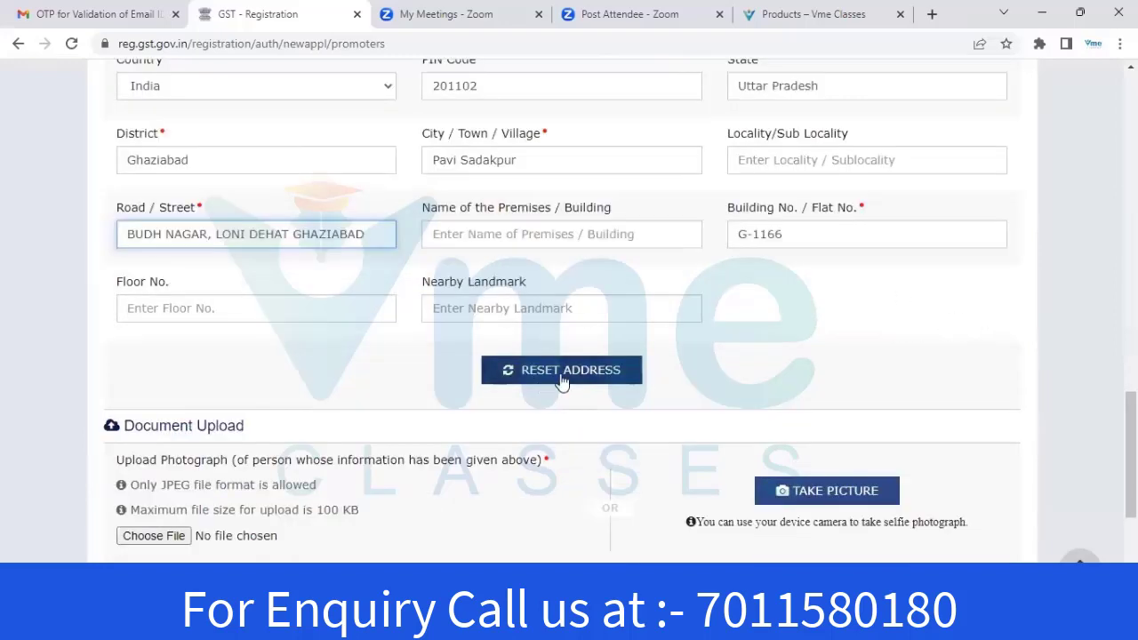
scroll(834, 331, down, 2)
scroll(929, 343, down, 1)
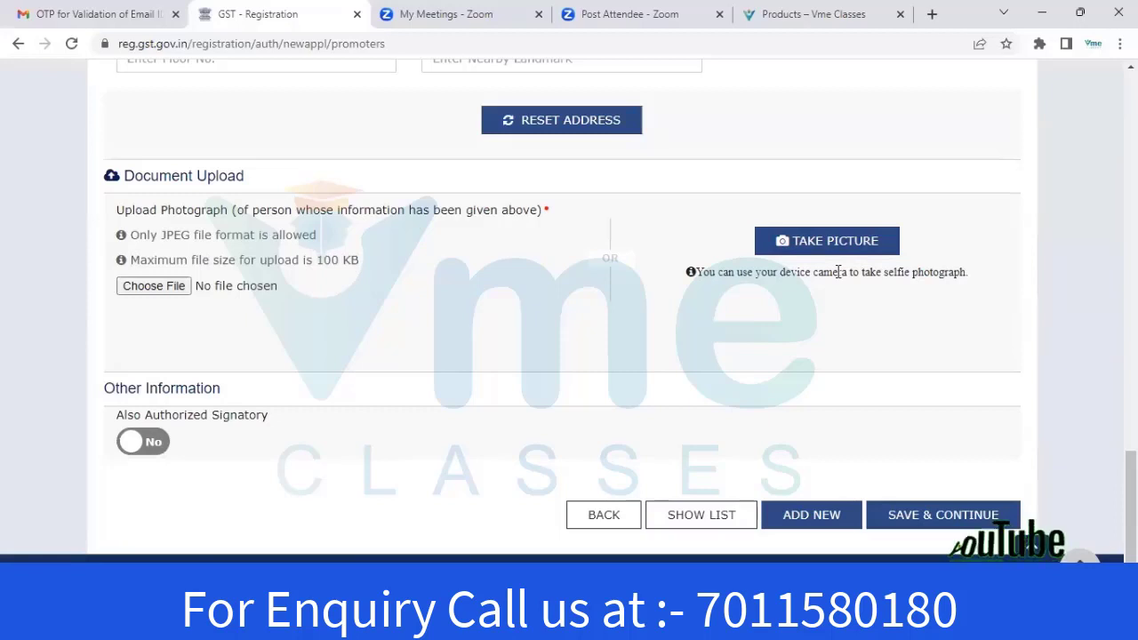
Upload the partner's new photo JPEG from the partner's folder under Documents
click(147, 289)
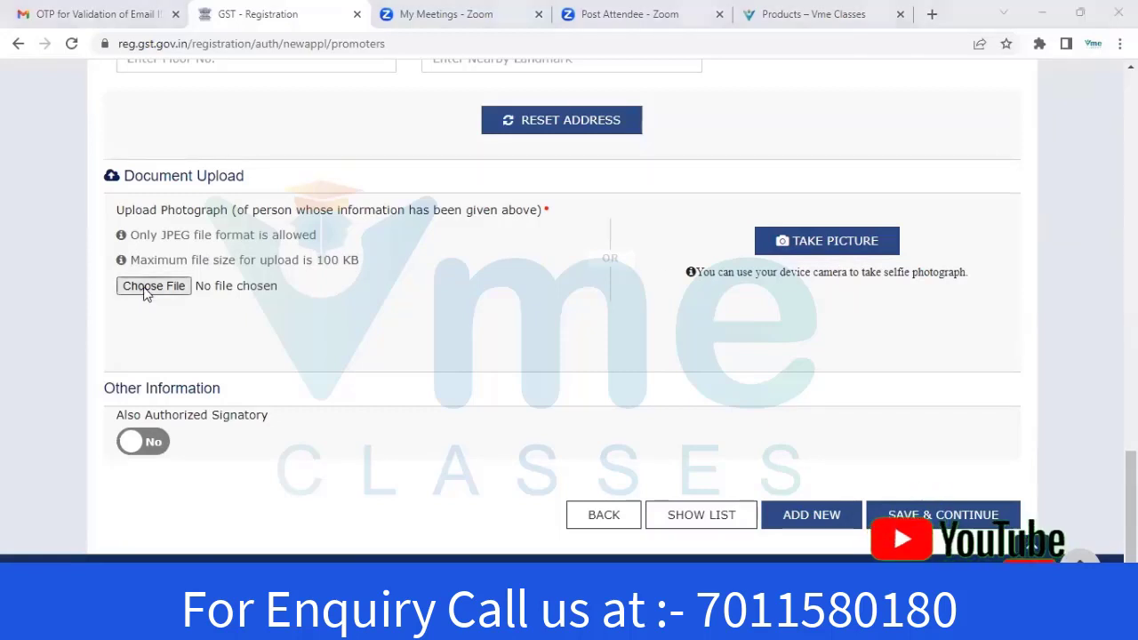
click(384, 78)
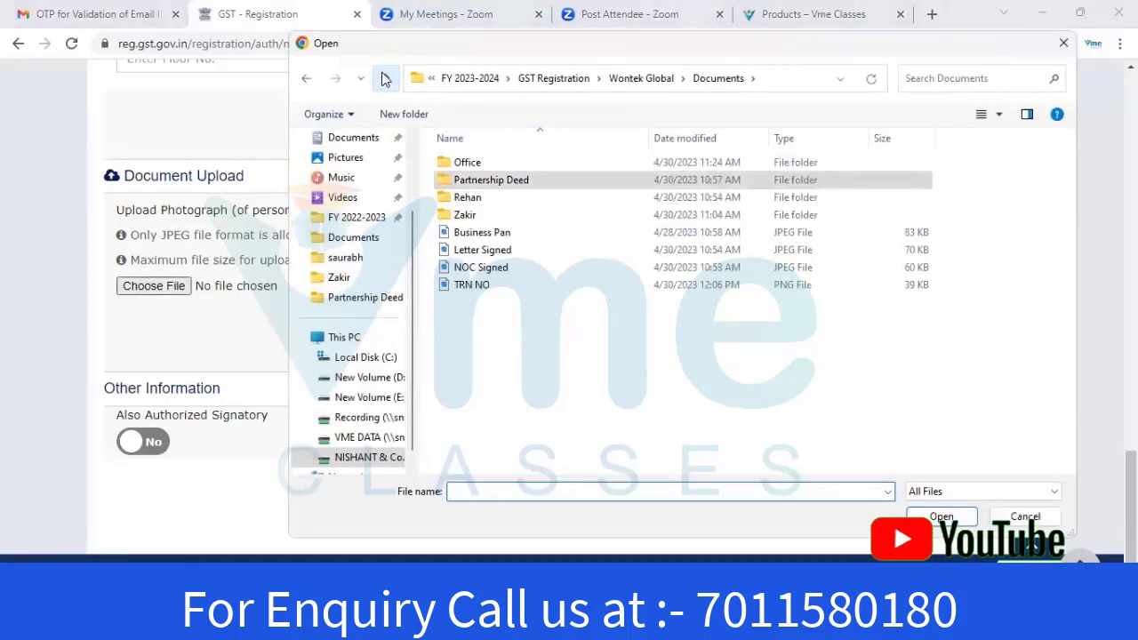
double_click(469, 218)
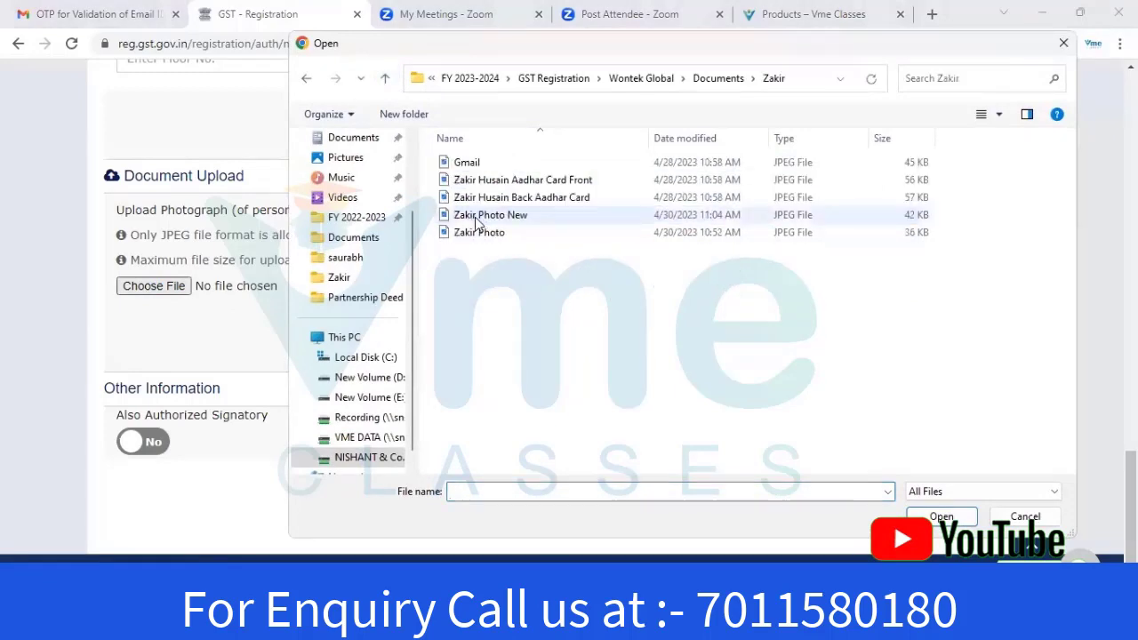
click(489, 215)
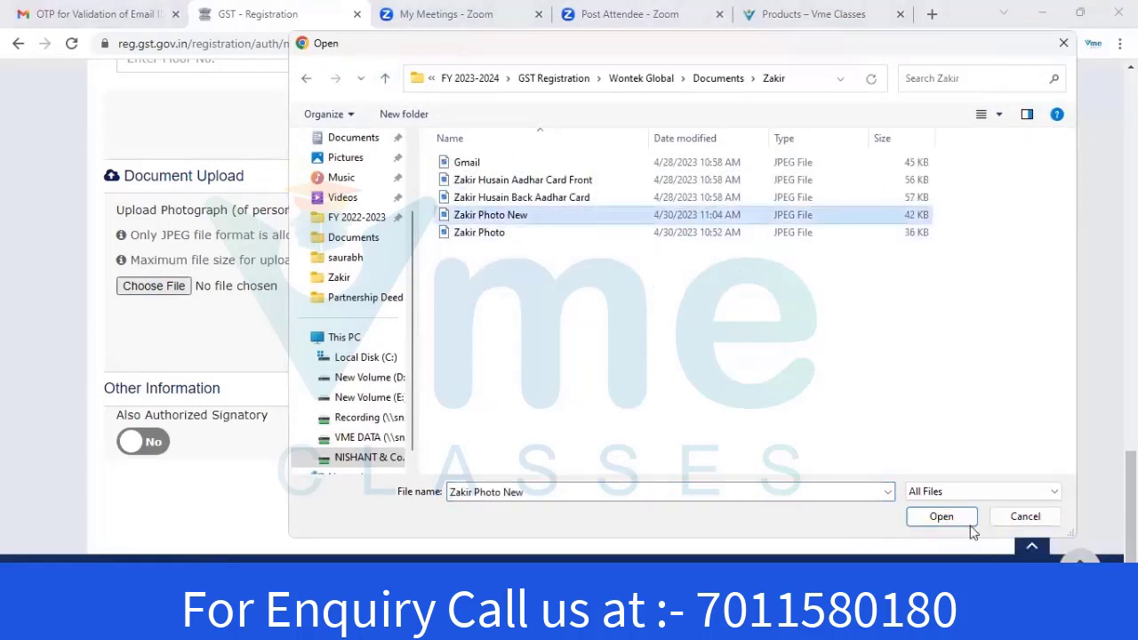
click(942, 517)
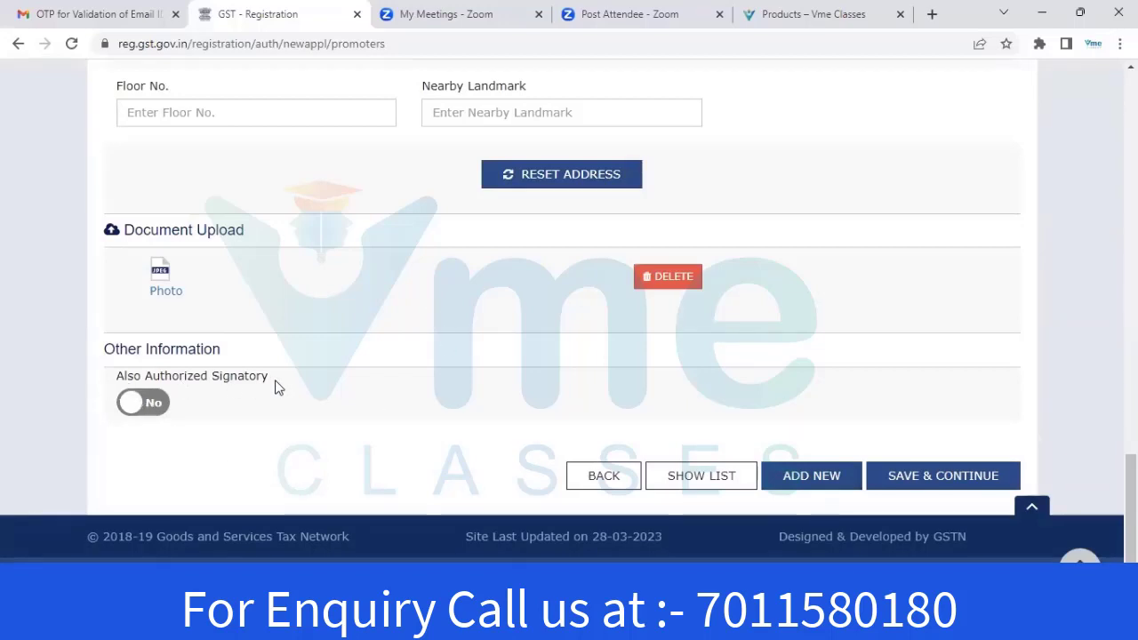
Mark the partner as an authorized signatory too and save the partner details
click(166, 405)
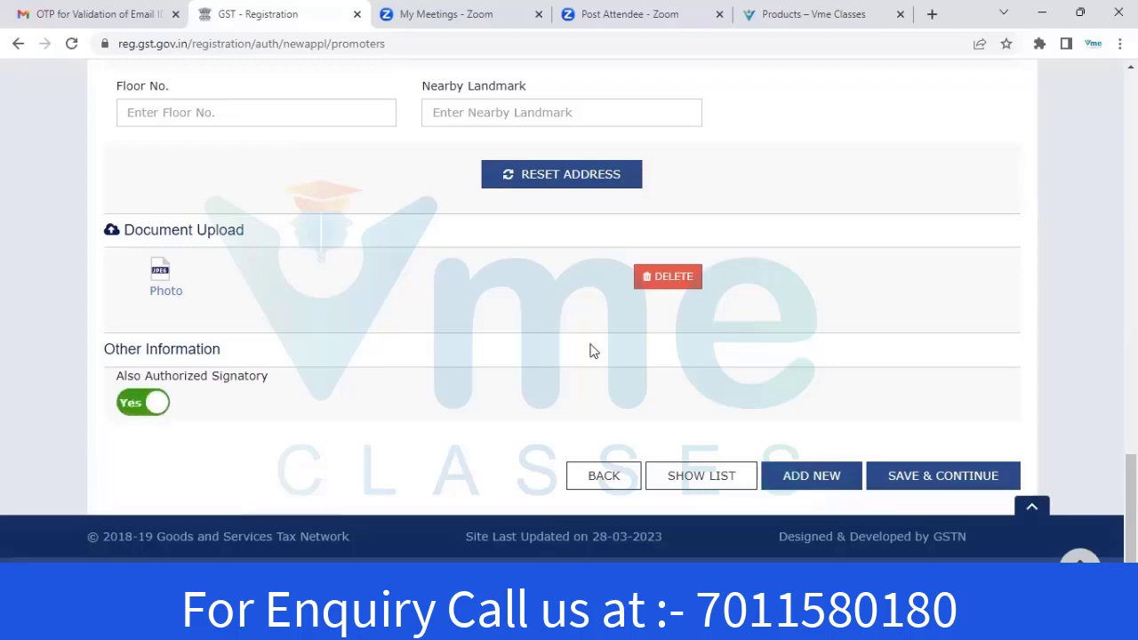
click(928, 487)
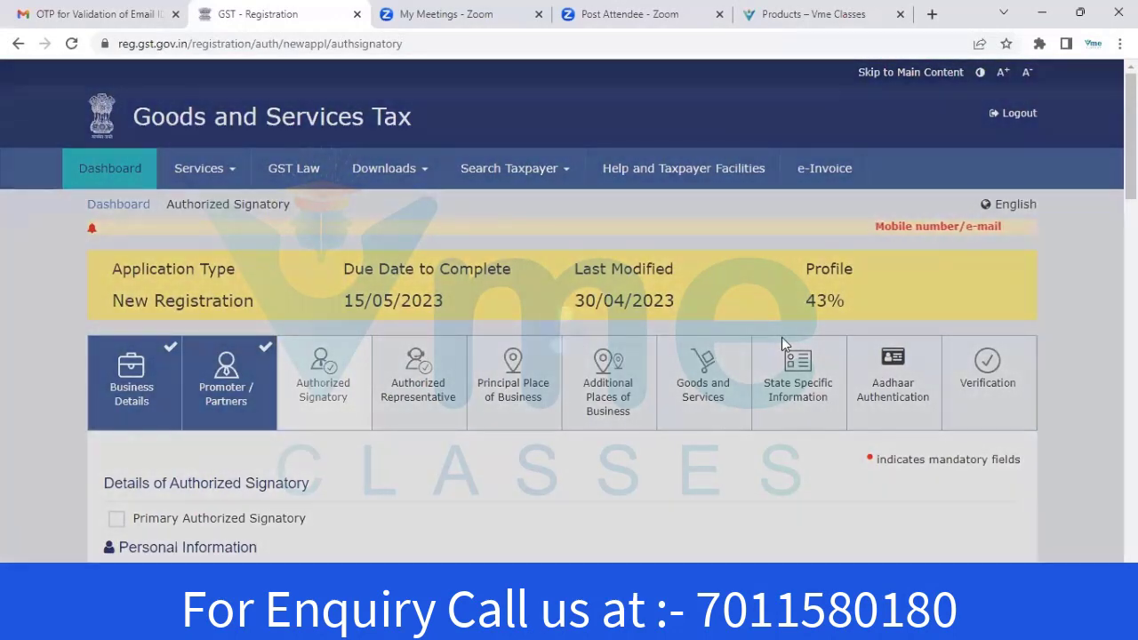
scroll(782, 338, down, 2)
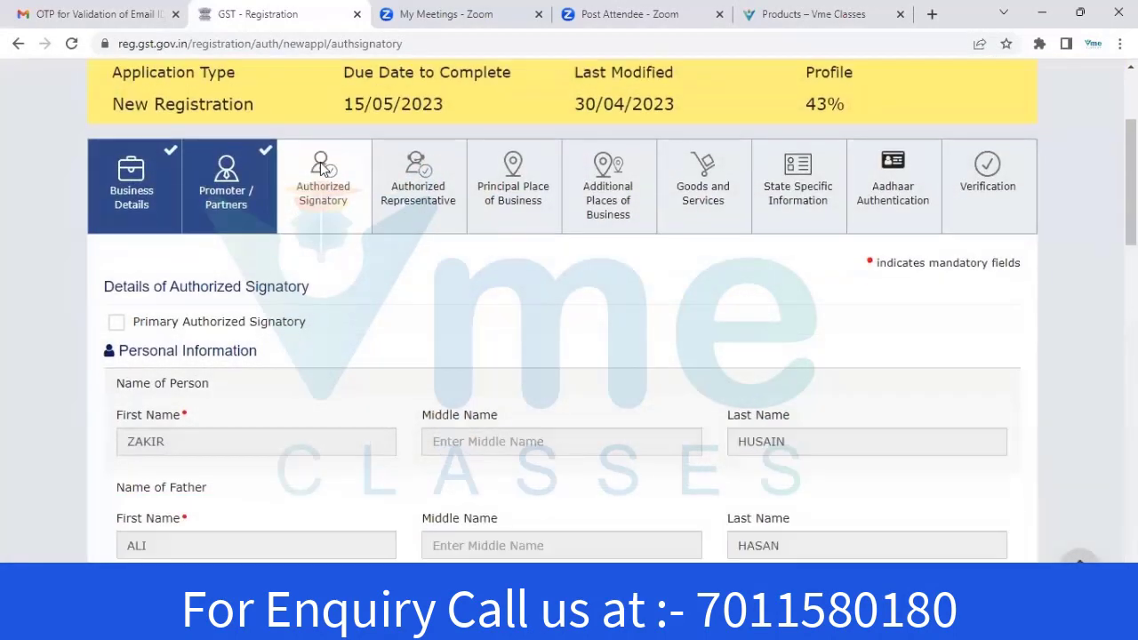
scroll(323, 170, down, 1)
Return to Promoter / Partners and show the list of partners added so far
click(228, 141)
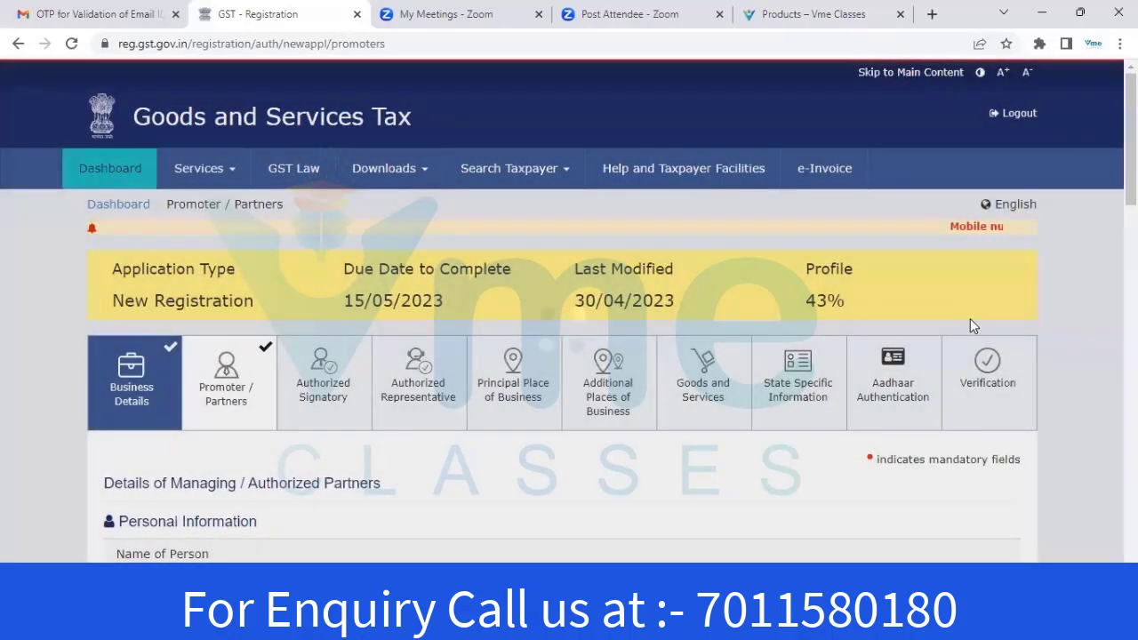
scroll(971, 322, down, 13)
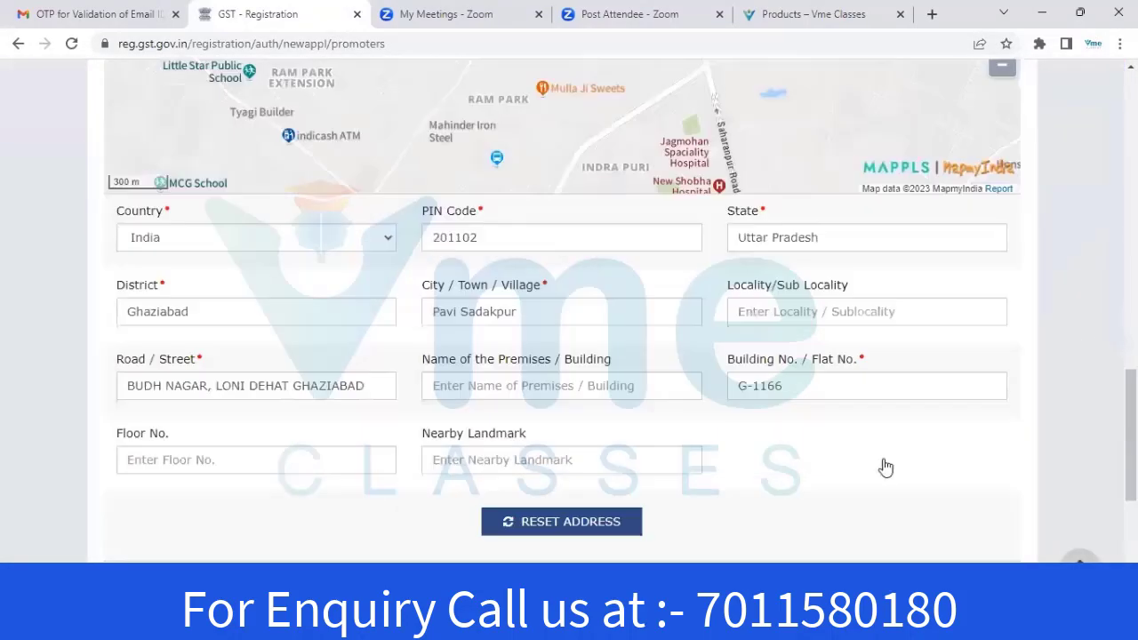
scroll(885, 467, down, 4)
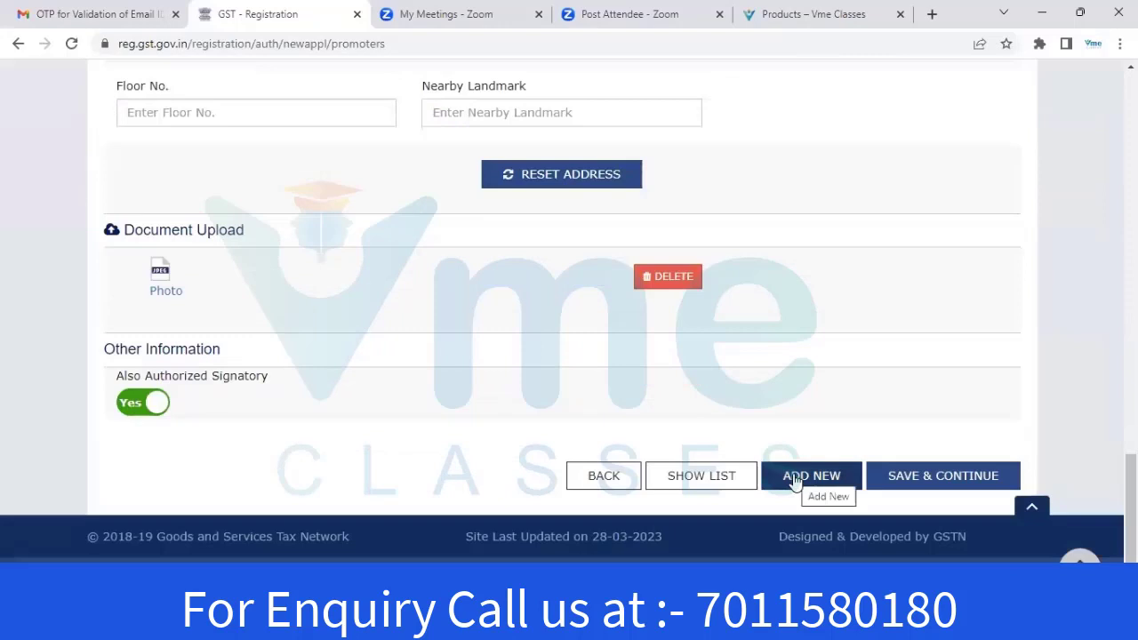
click(692, 481)
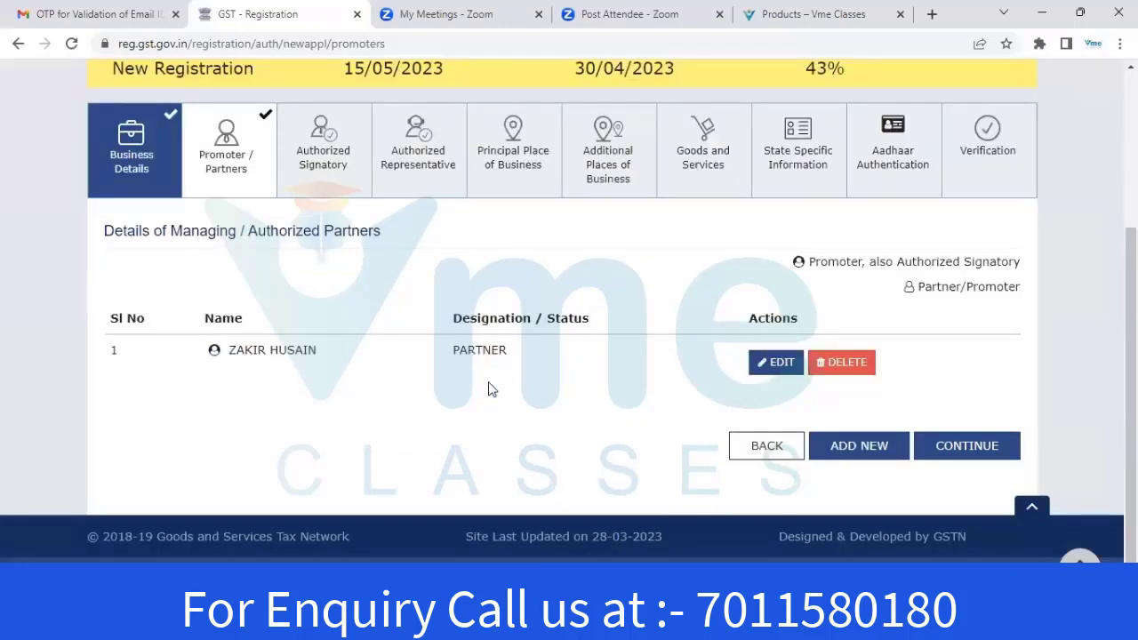
Add a new partner entry with name, birth date, mobile, email and Male gender
click(859, 455)
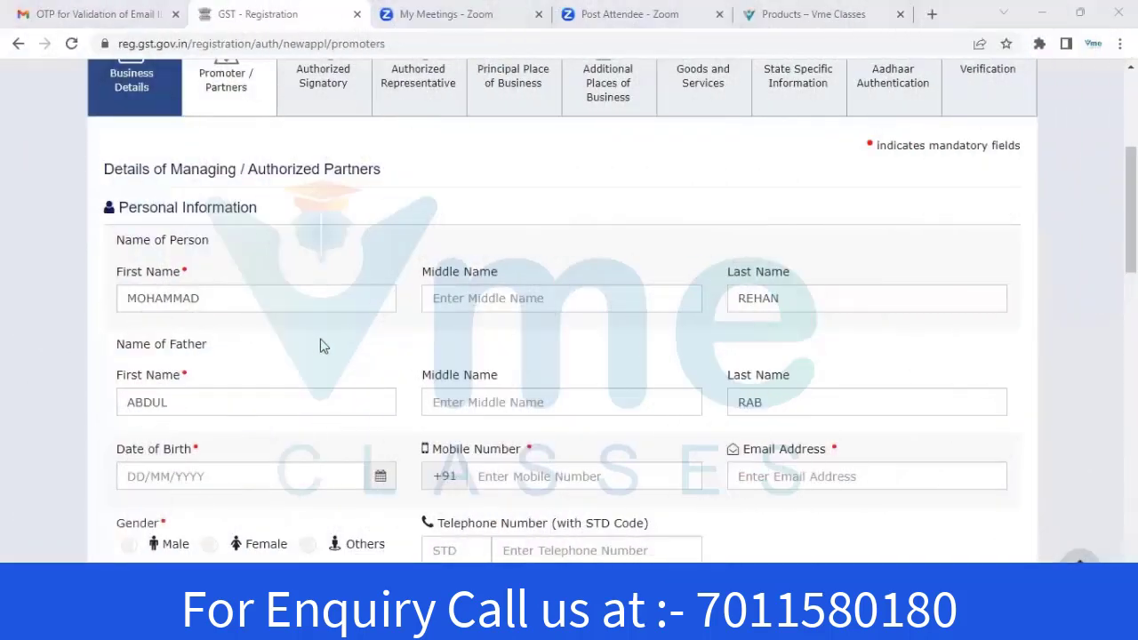
scroll(322, 342, down, 2)
scroll(324, 336, down, 4)
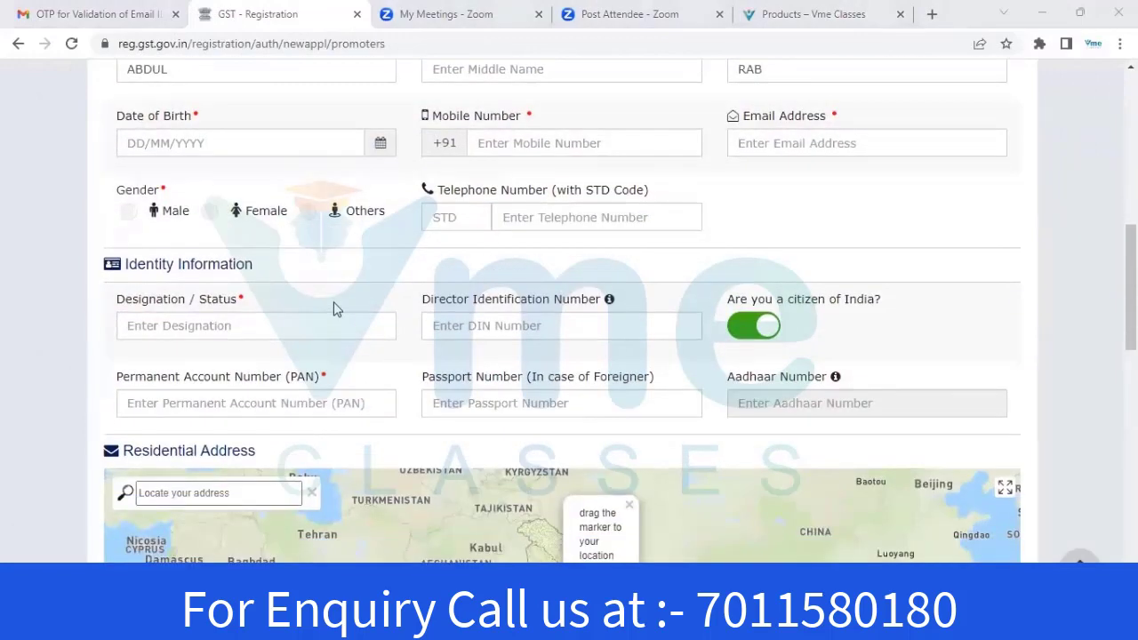
scroll(237, 186, up, 1)
click(537, 143)
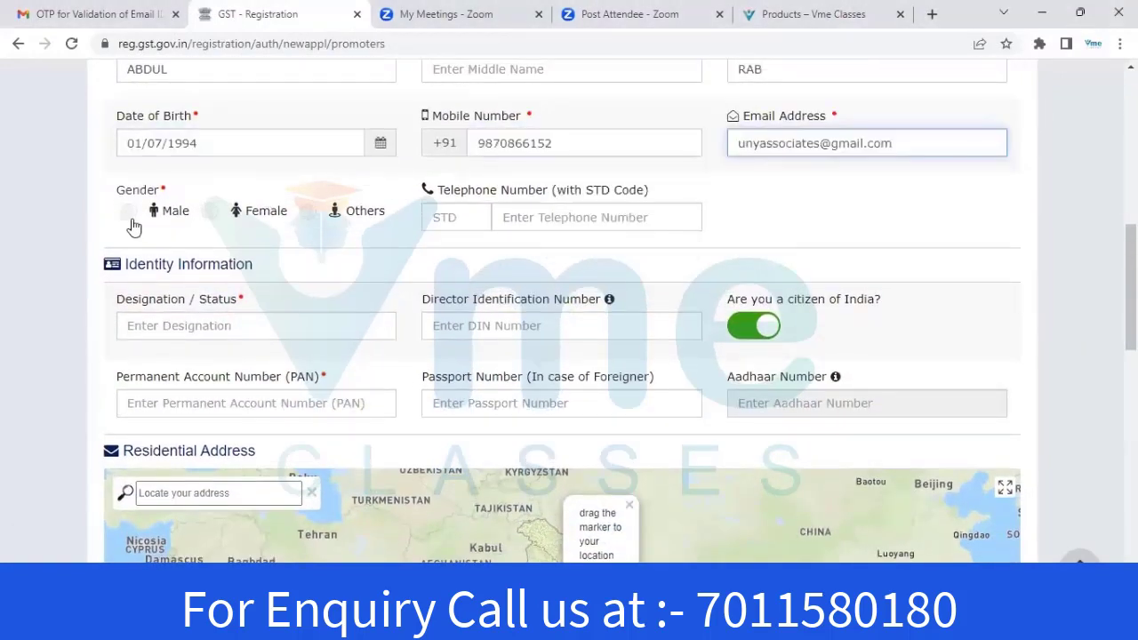
click(129, 211)
scroll(398, 271, down, 2)
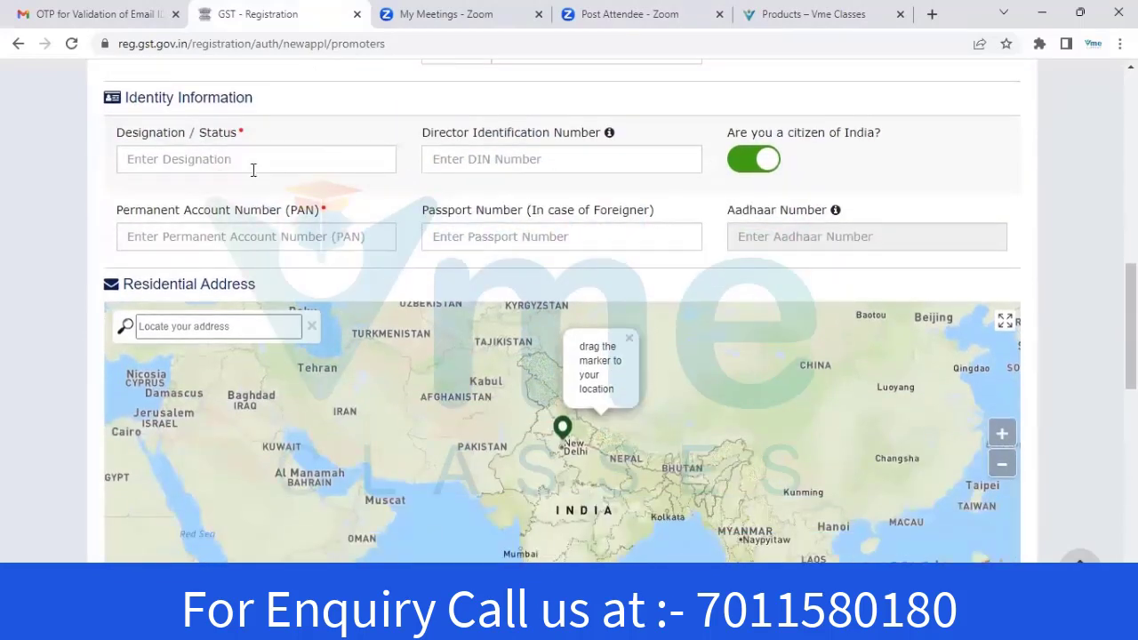
Enter PARTNER as the designation and paste in the partner's PAN
click(181, 162)
text(PARTNER)
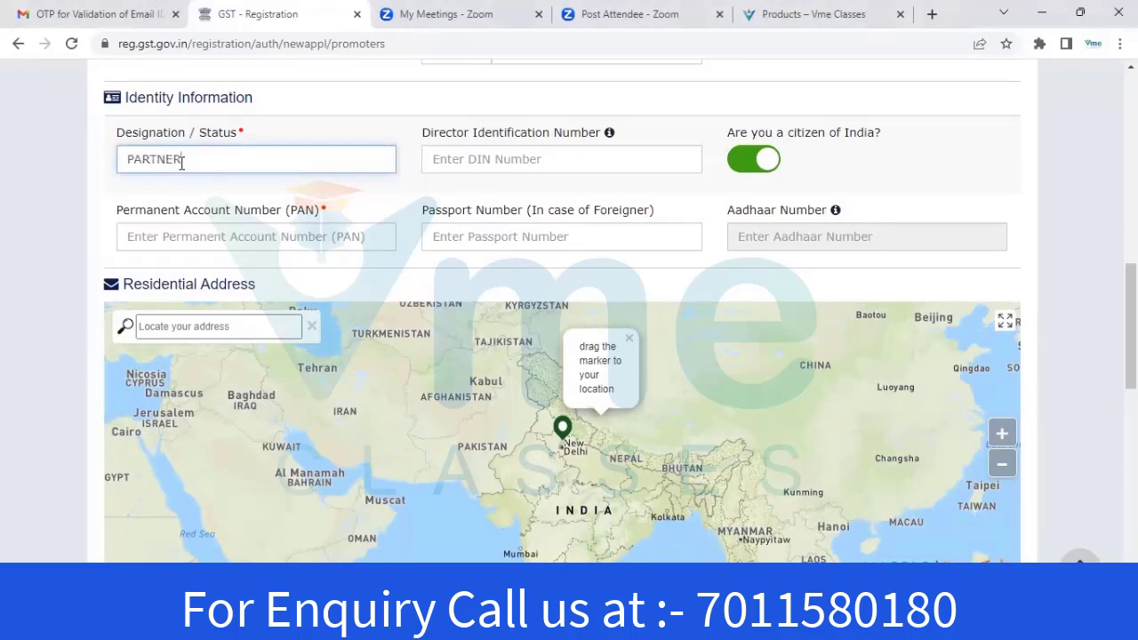
click(204, 239)
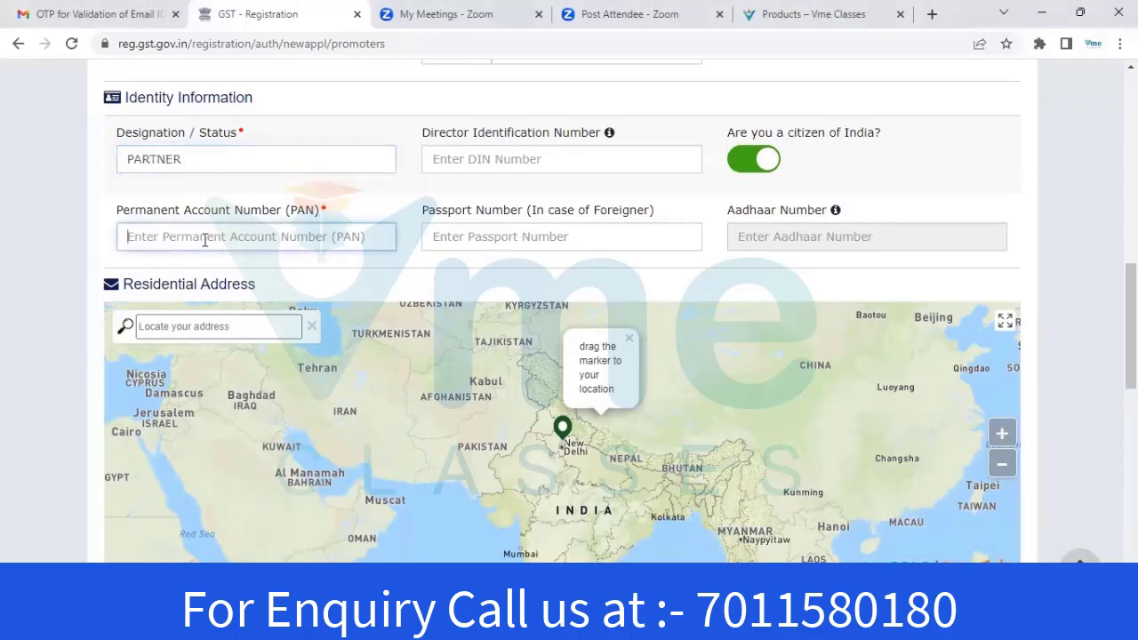
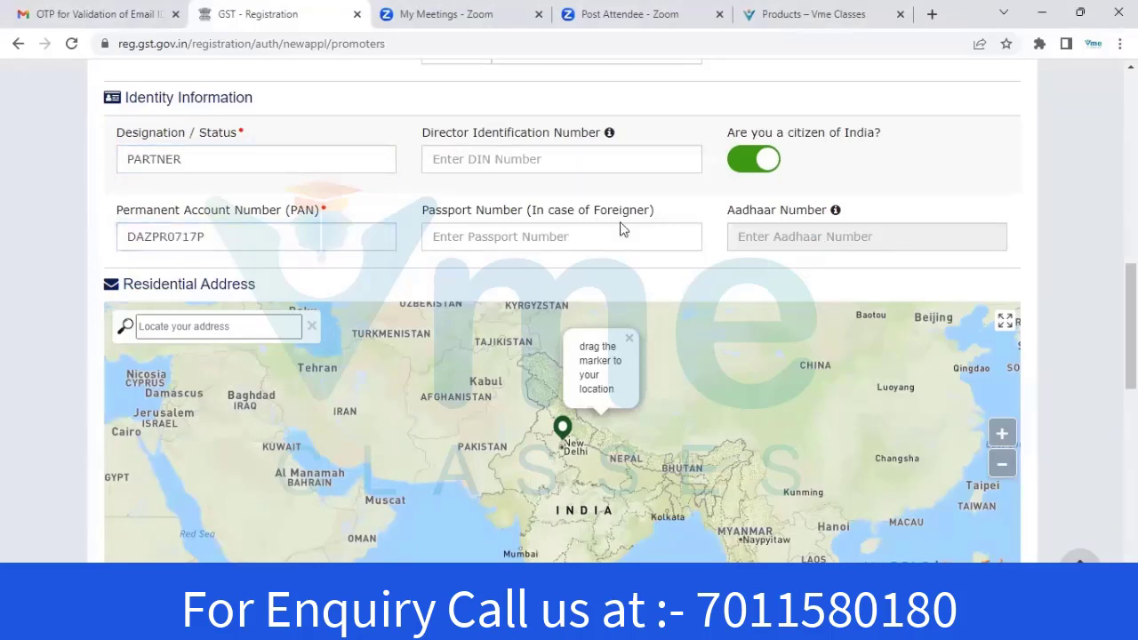
Dismiss the map suggestions and enter the PIN code, state, district, street and building number
drag(1133, 290, 1133, 345)
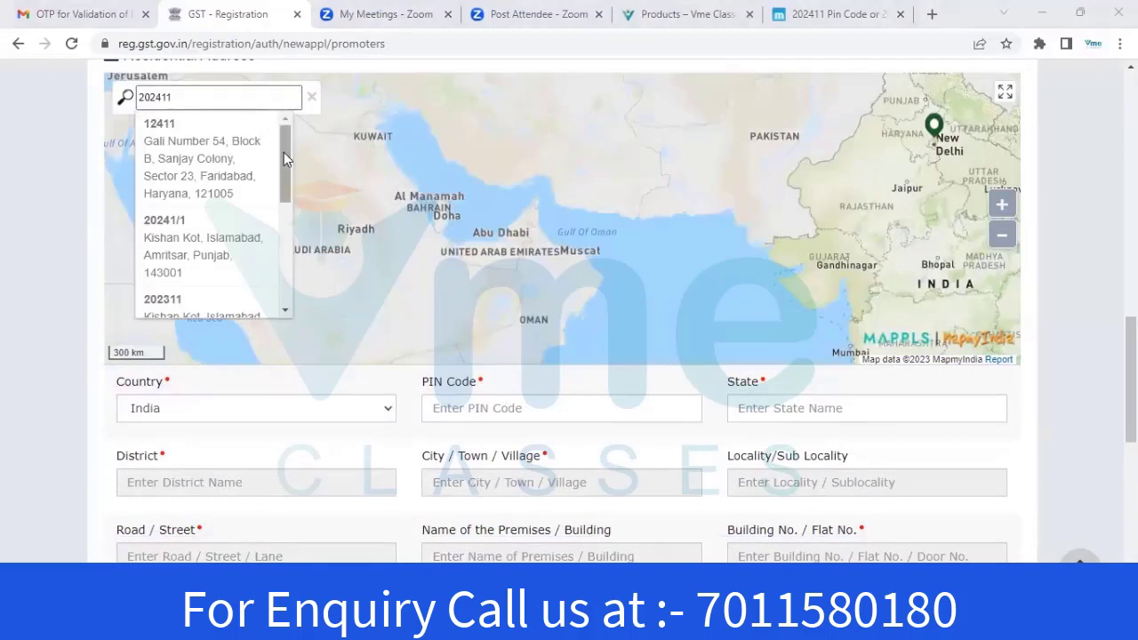
drag(283, 158, 305, 261)
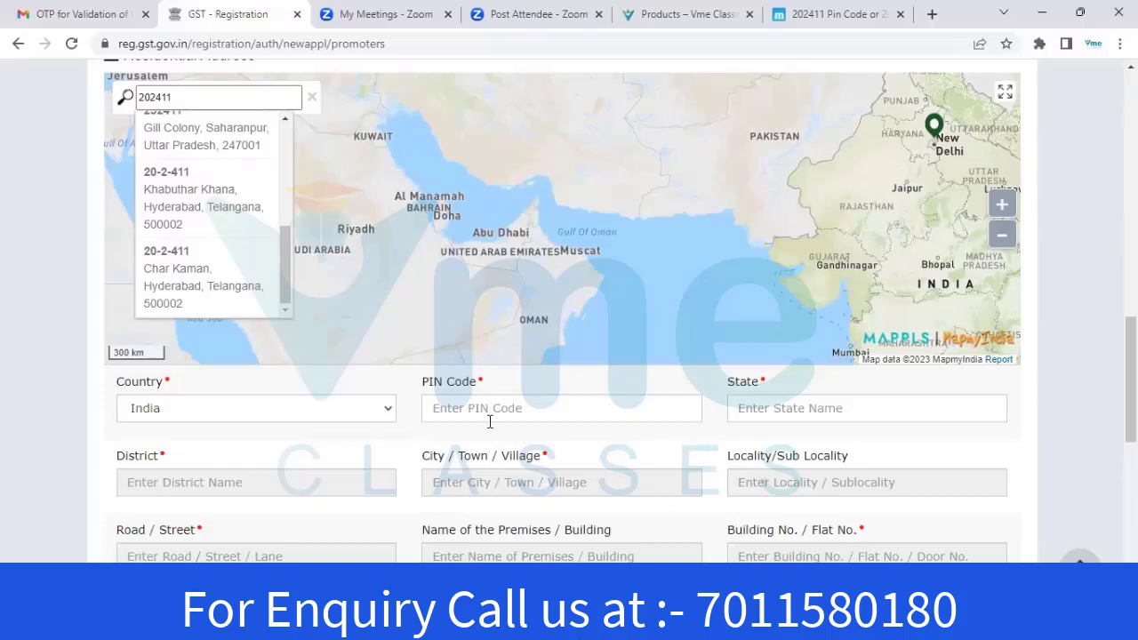
click(1040, 416)
click(557, 404)
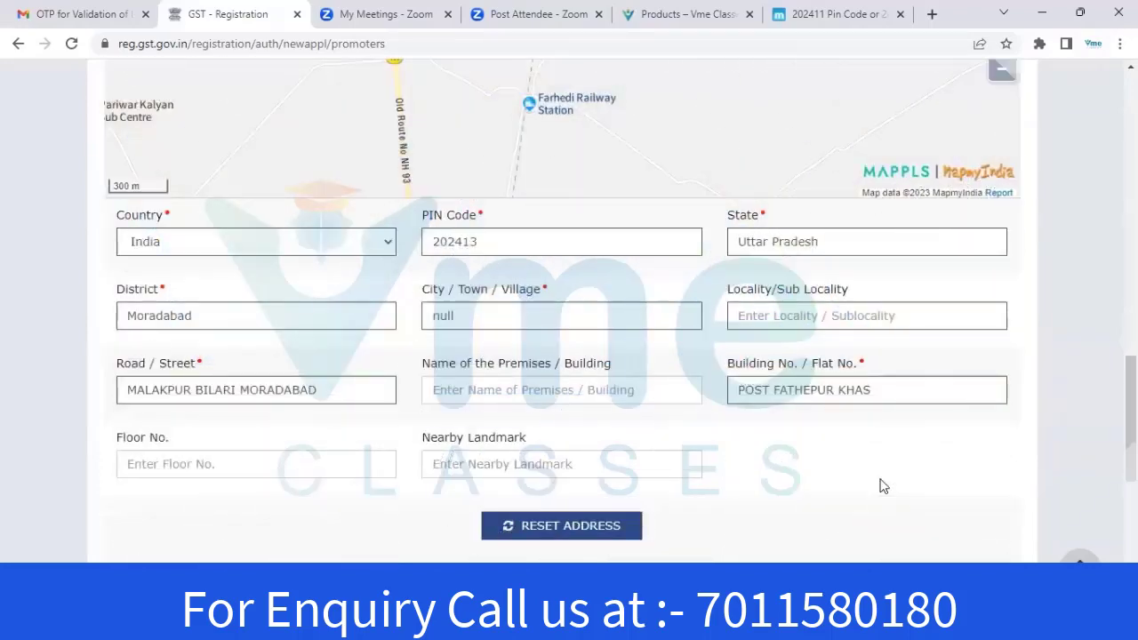
scroll(881, 483, down, 2)
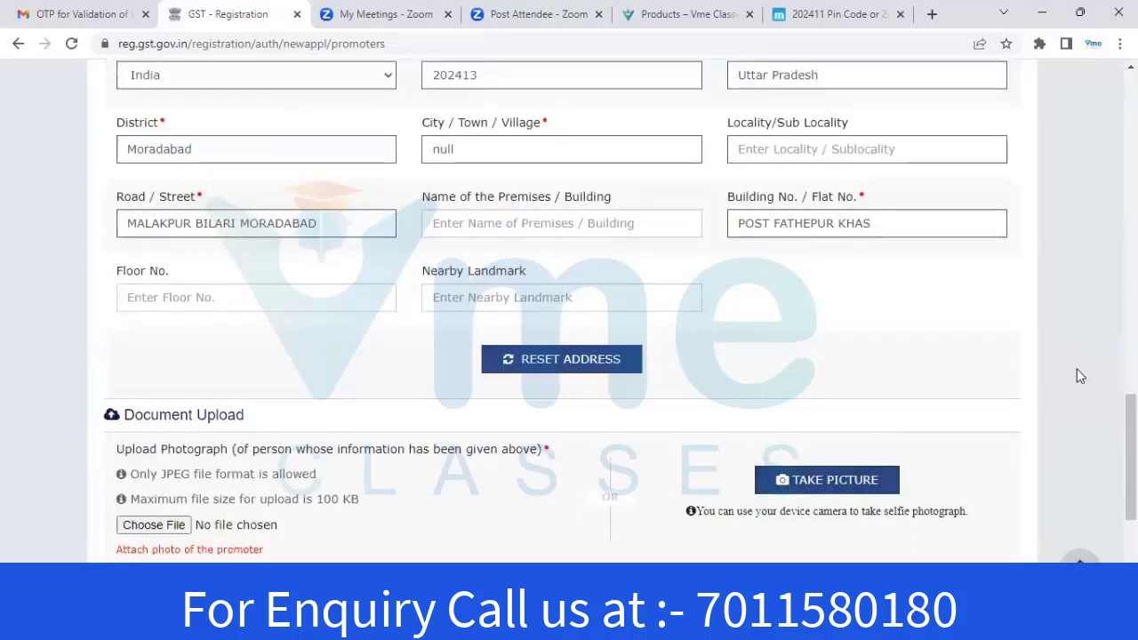
scroll(973, 353, down, 2)
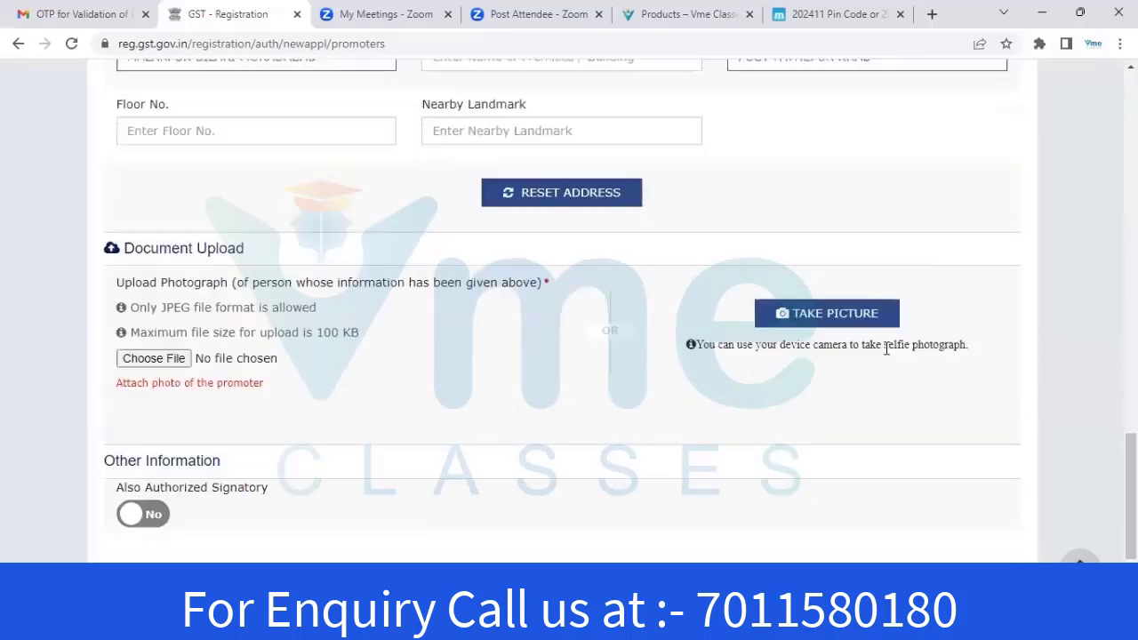
scroll(218, 308, down, 1)
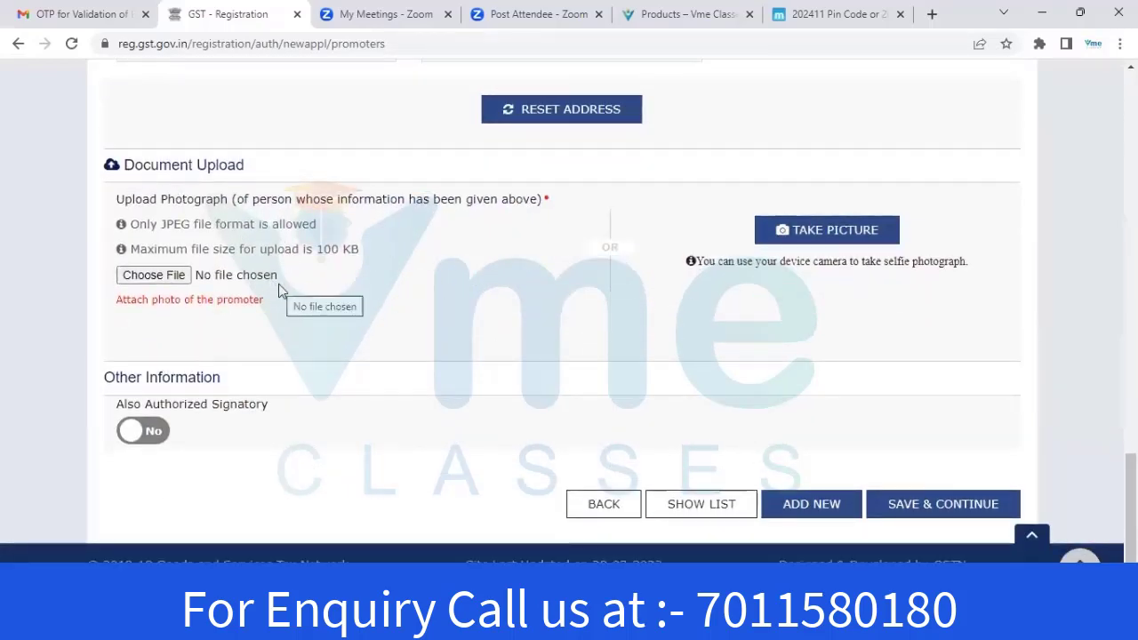
Upload the second partner's JPEG photo from Documents and save the partner
click(139, 283)
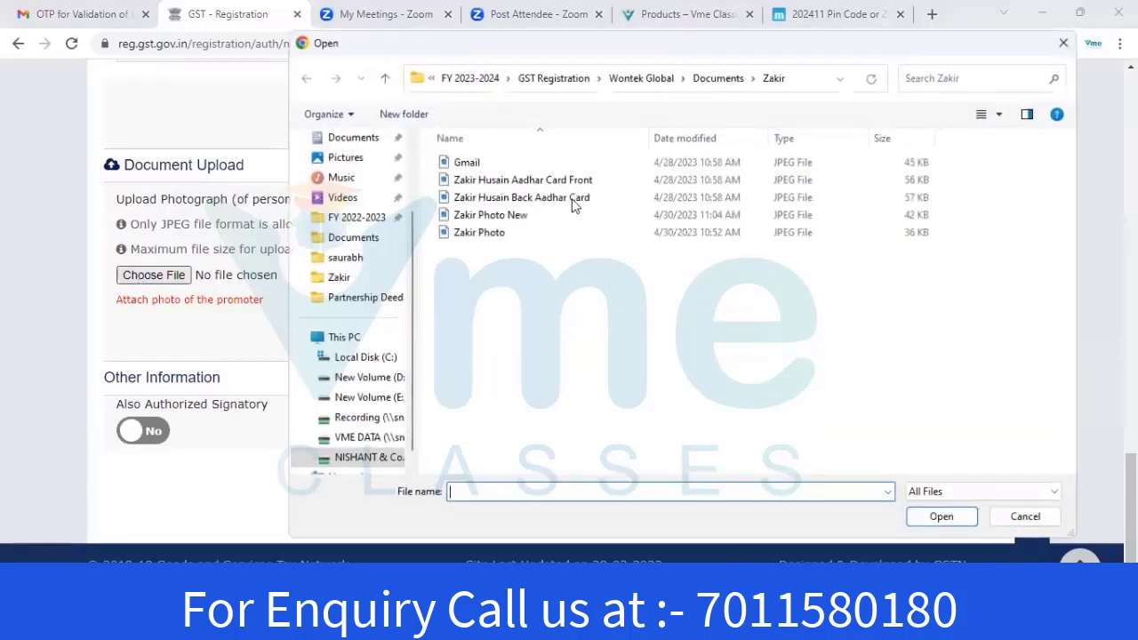
click(385, 79)
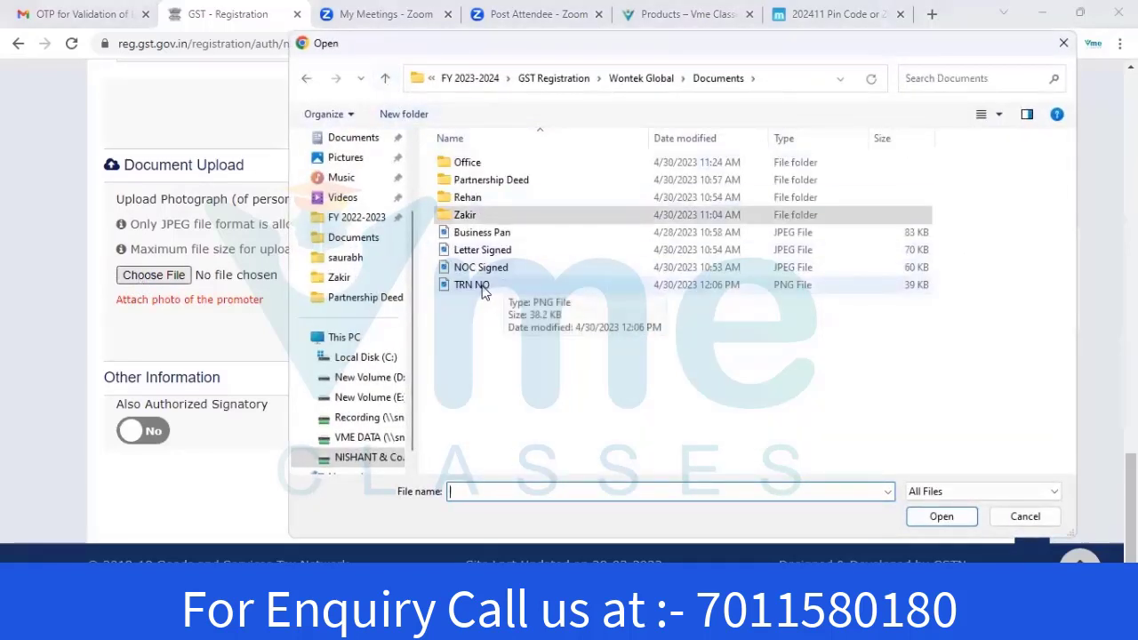
double_click(482, 250)
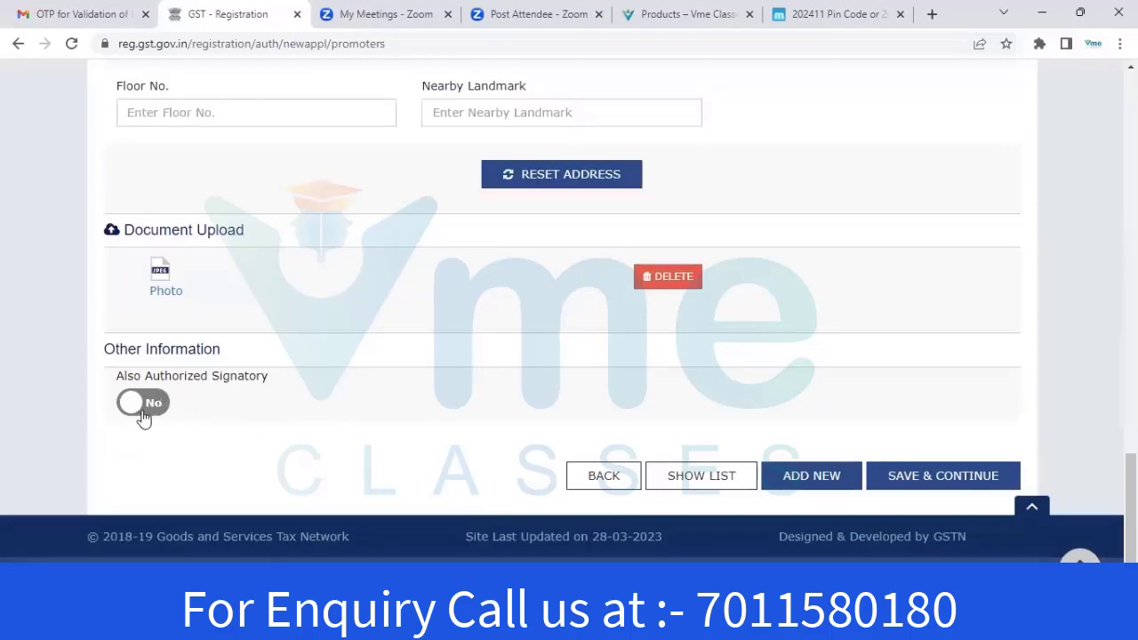
click(925, 477)
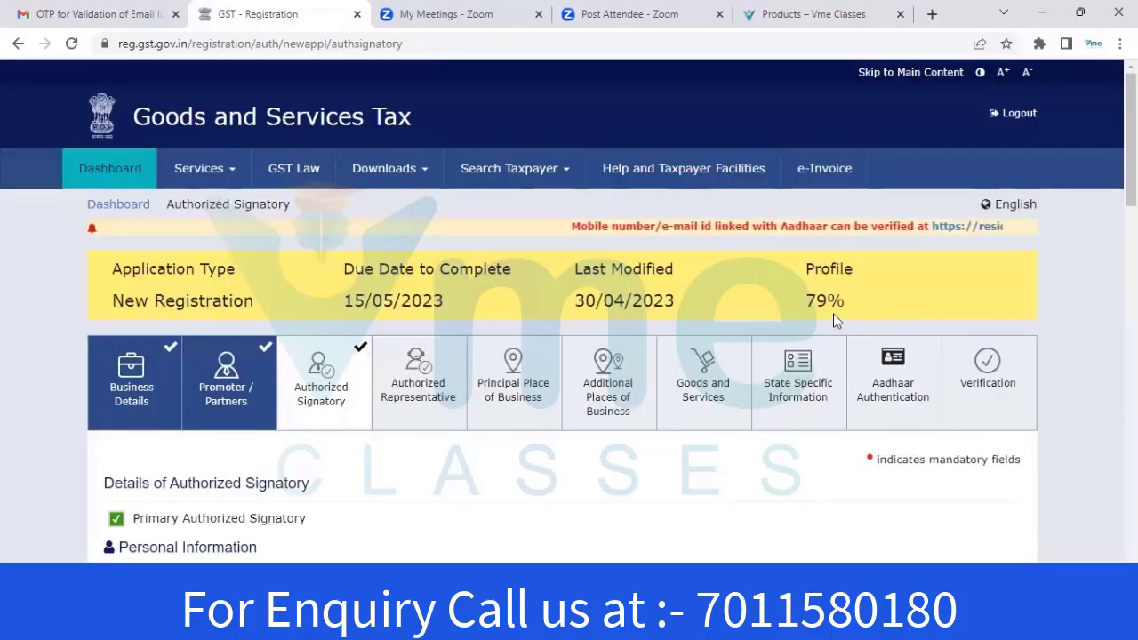
Review the Authorized Signatory form with its photo and Letter of Authorisation, then save it
right_click(876, 160)
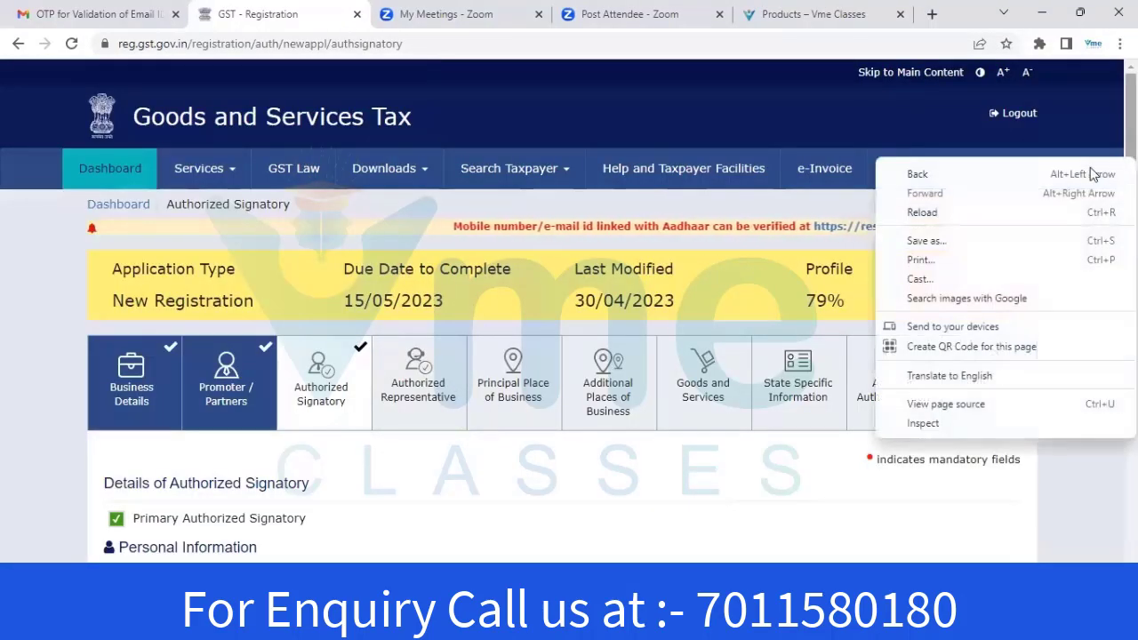
scroll(569, 311, down, 5)
scroll(214, 463, up, 5)
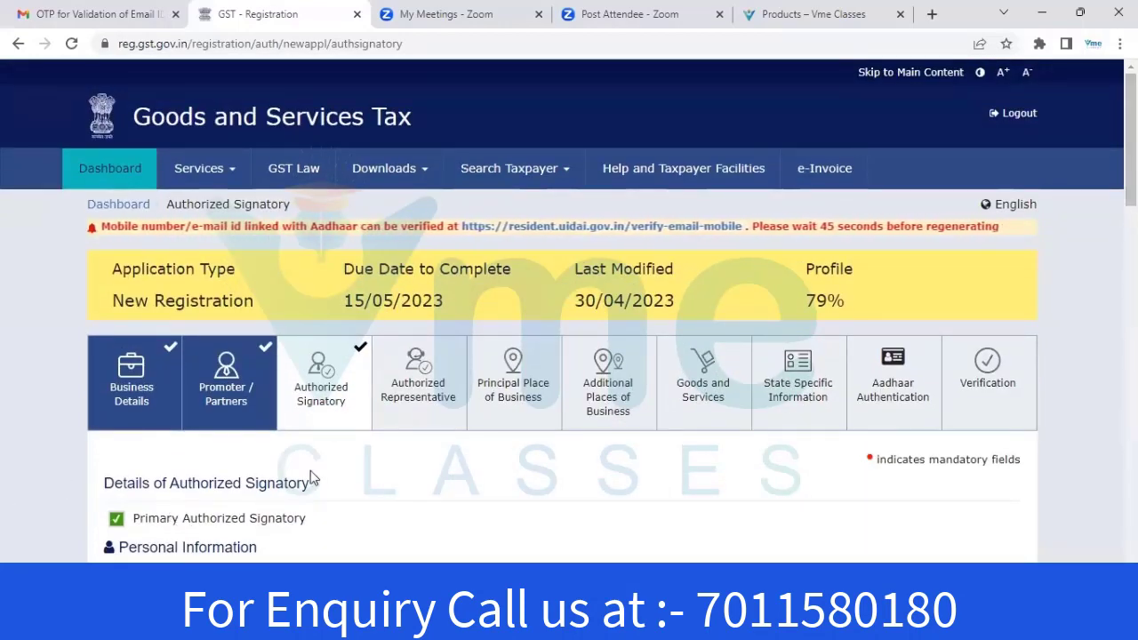
scroll(270, 472, down, 1)
scroll(72, 421, down, 1)
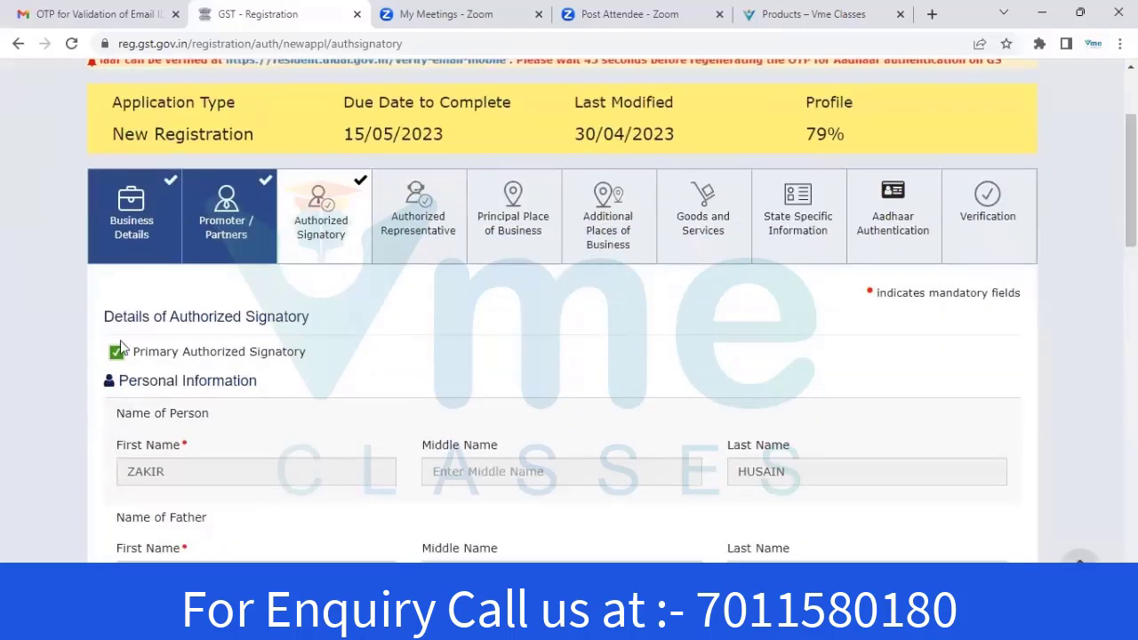
scroll(656, 397, down, 2)
scroll(570, 311, down, 10)
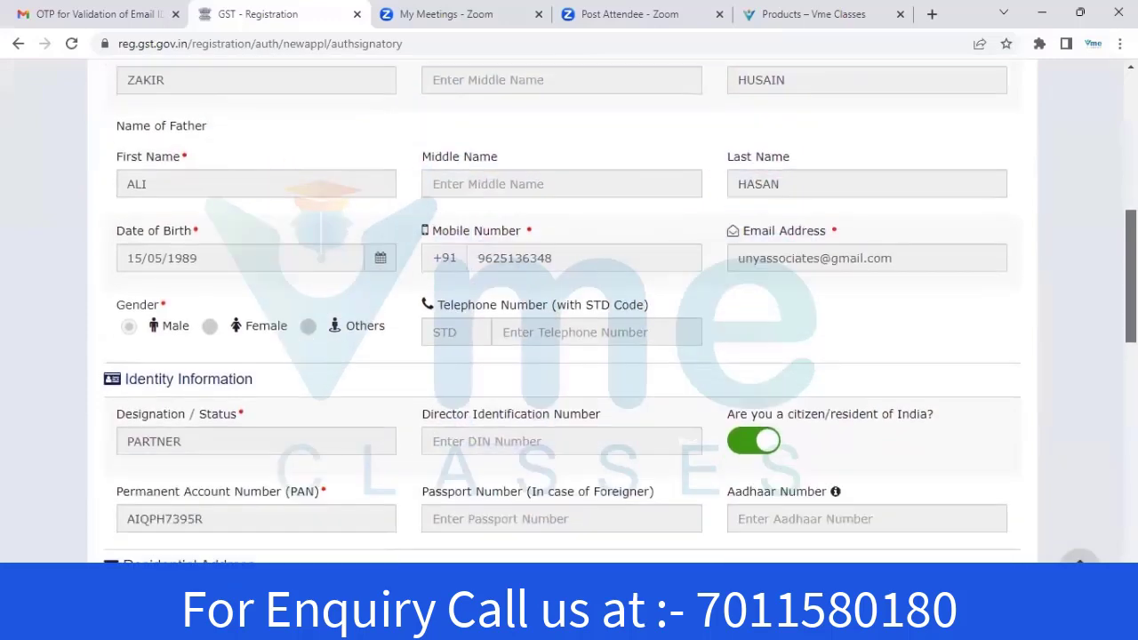
scroll(738, 477, down, 1)
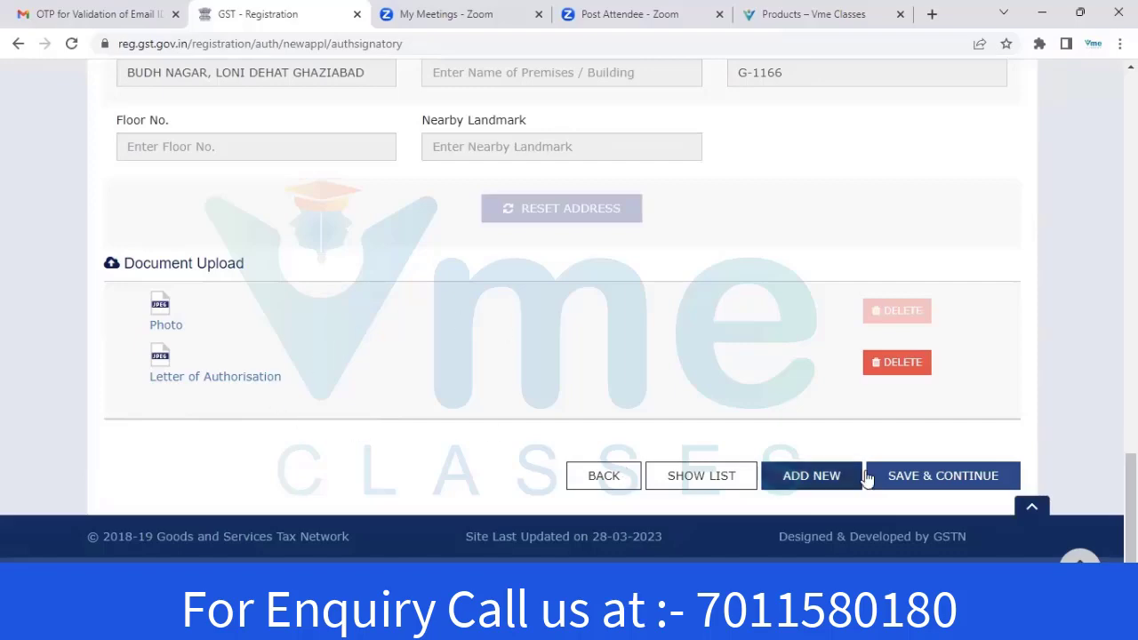
click(945, 478)
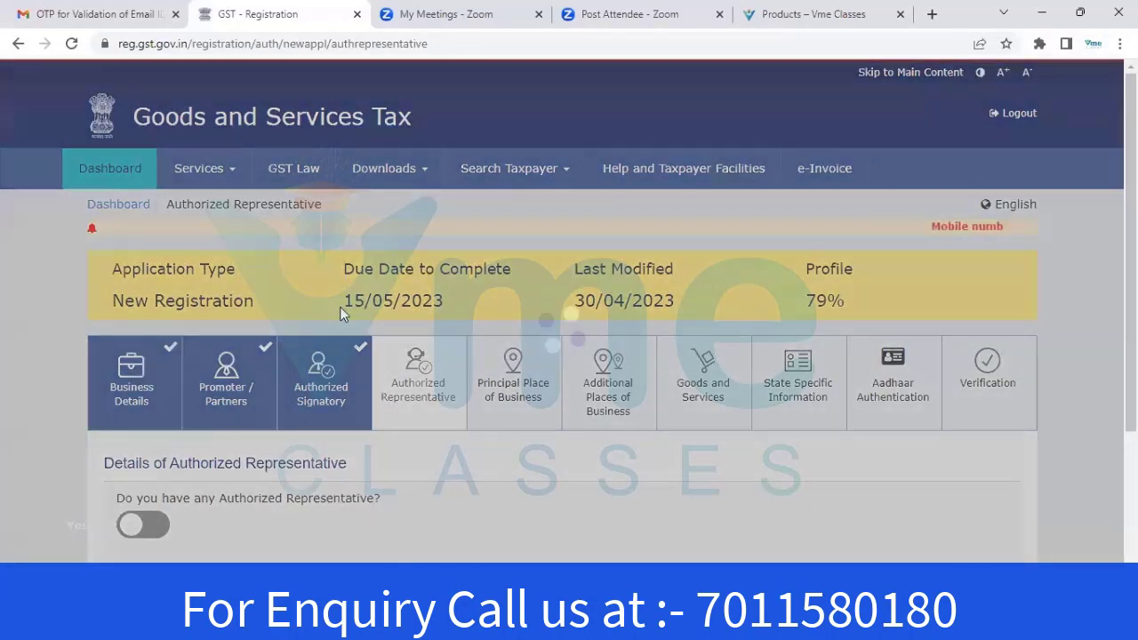
Keep the Authorized Representative toggle off and save to reach Principal Place of Business
scroll(340, 307, down, 2)
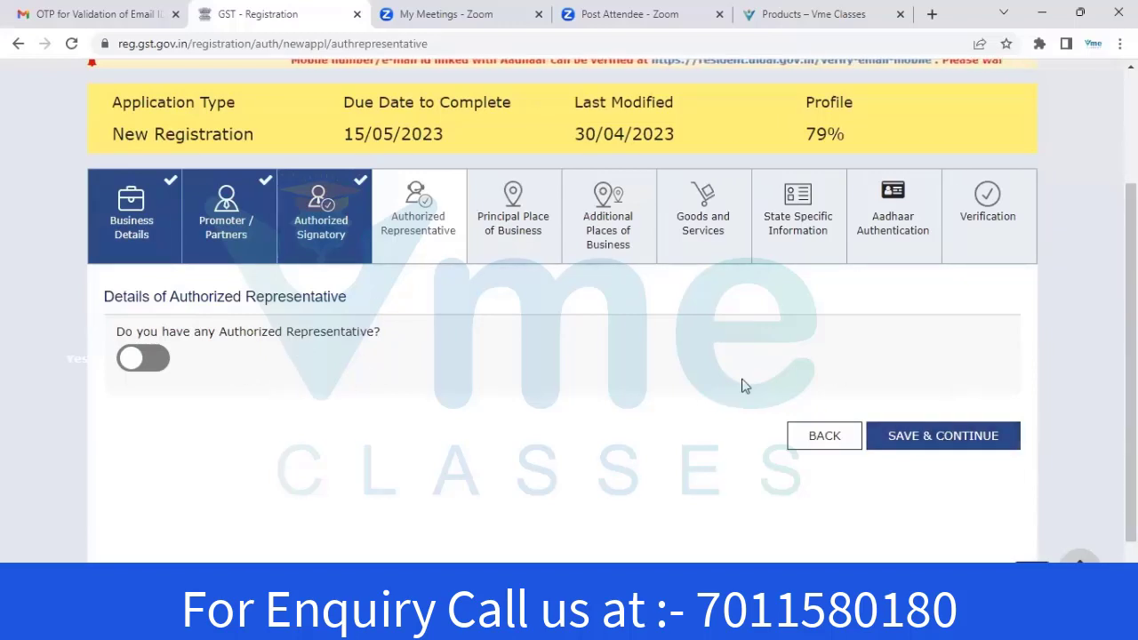
click(930, 437)
scroll(1009, 274, up, 8)
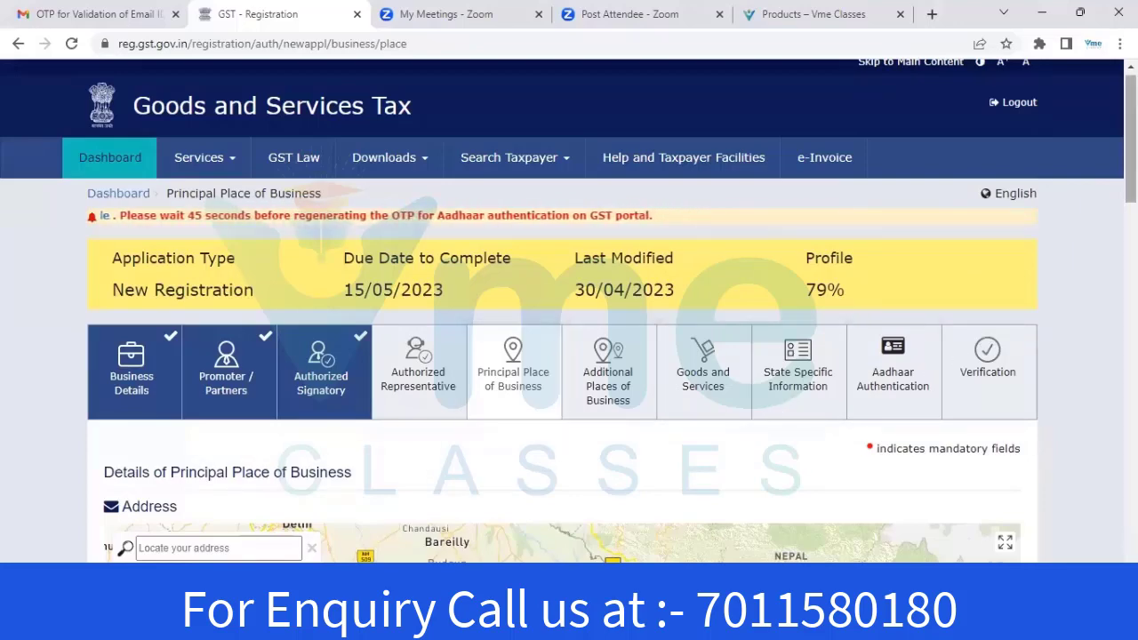
scroll(569, 355, down, 4)
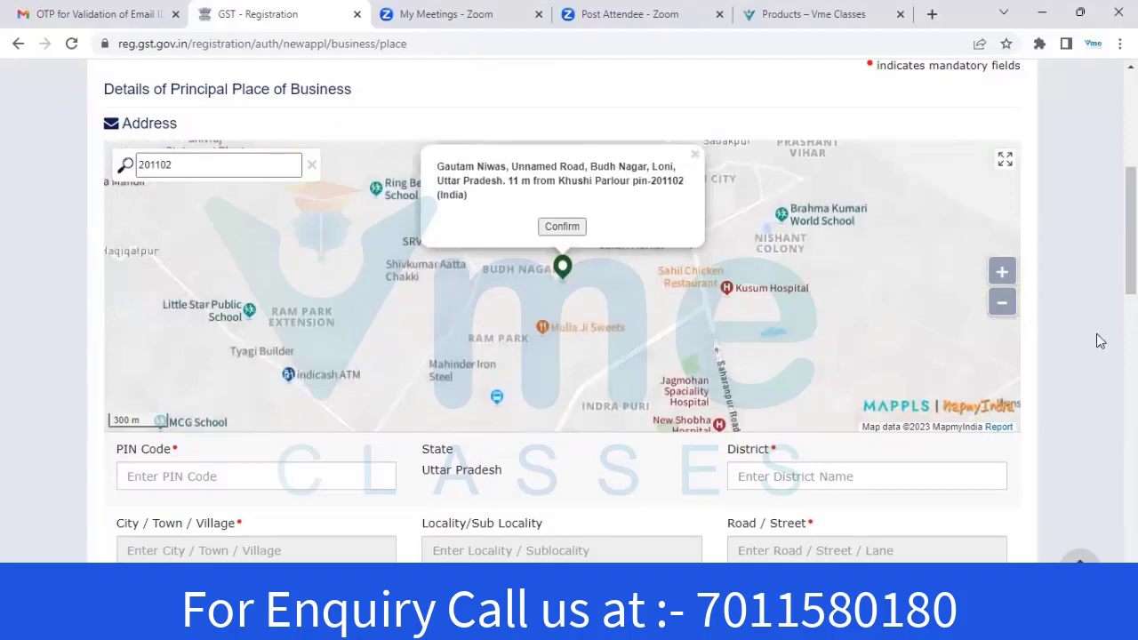
scroll(1096, 334, down, 2)
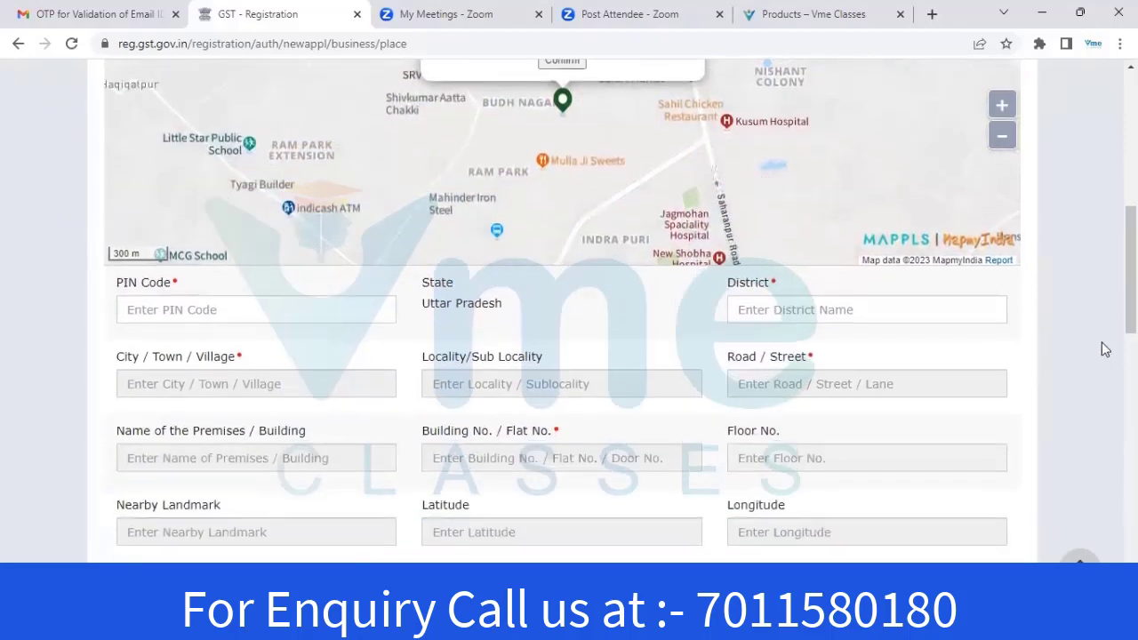
click(180, 313)
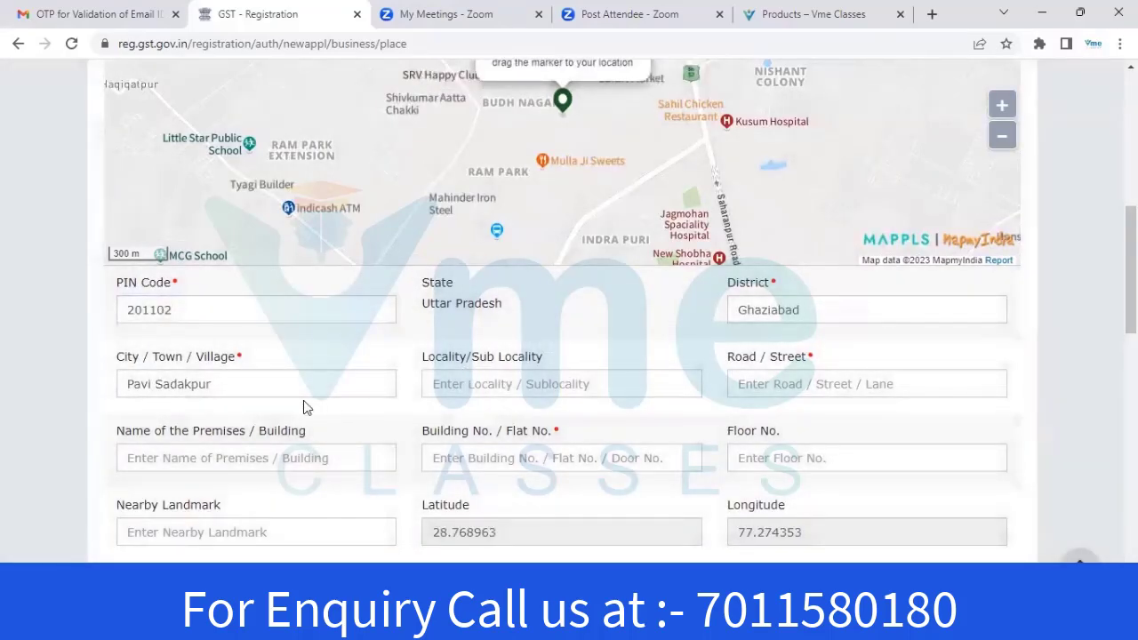
scroll(685, 409, down, 1)
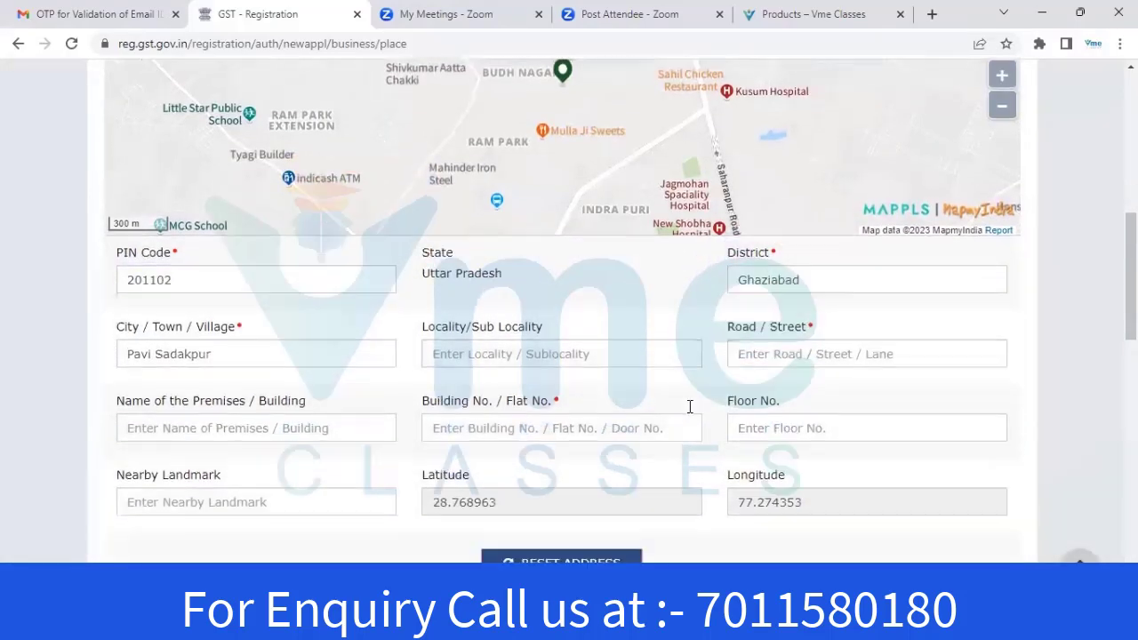
scroll(578, 382, down, 1)
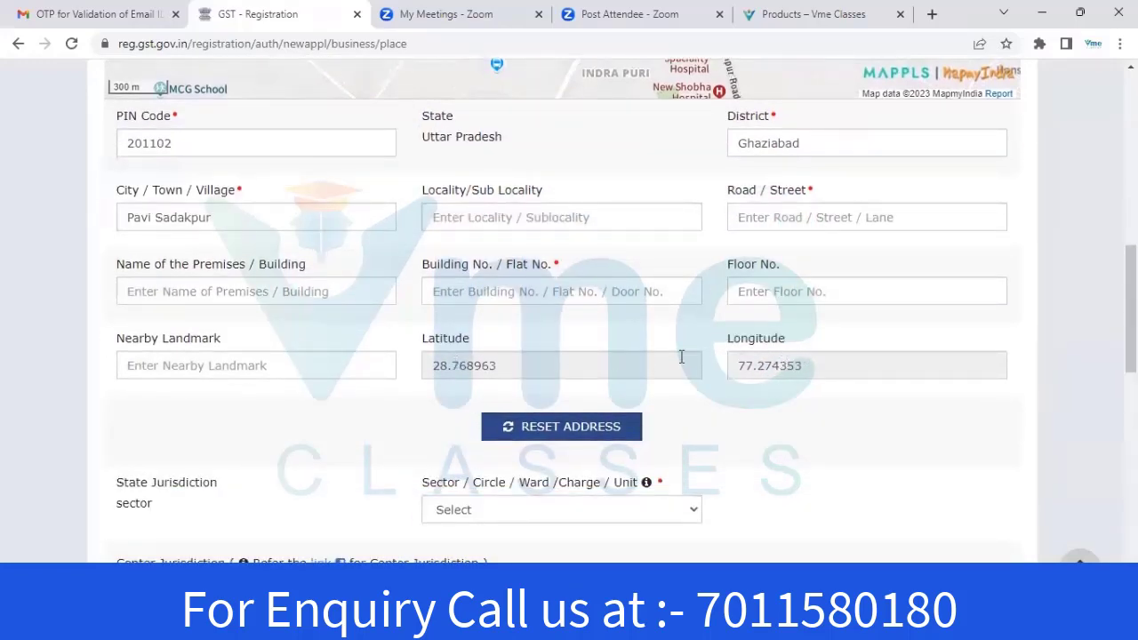
scroll(616, 338, up, 1)
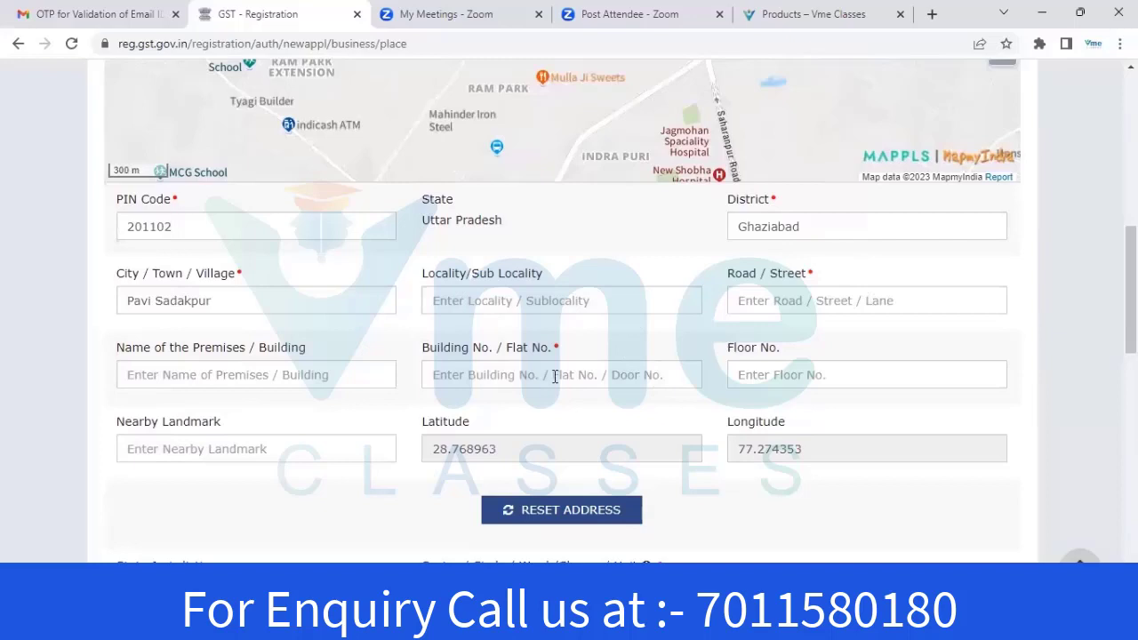
right_click(462, 382)
click(447, 379)
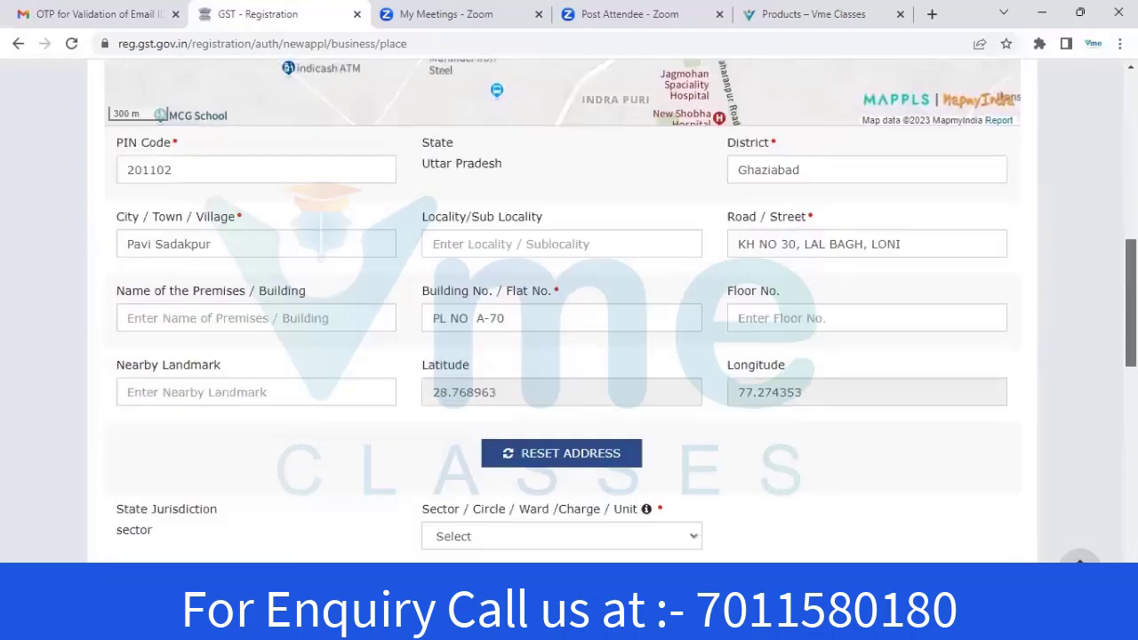
scroll(512, 333, down, 4)
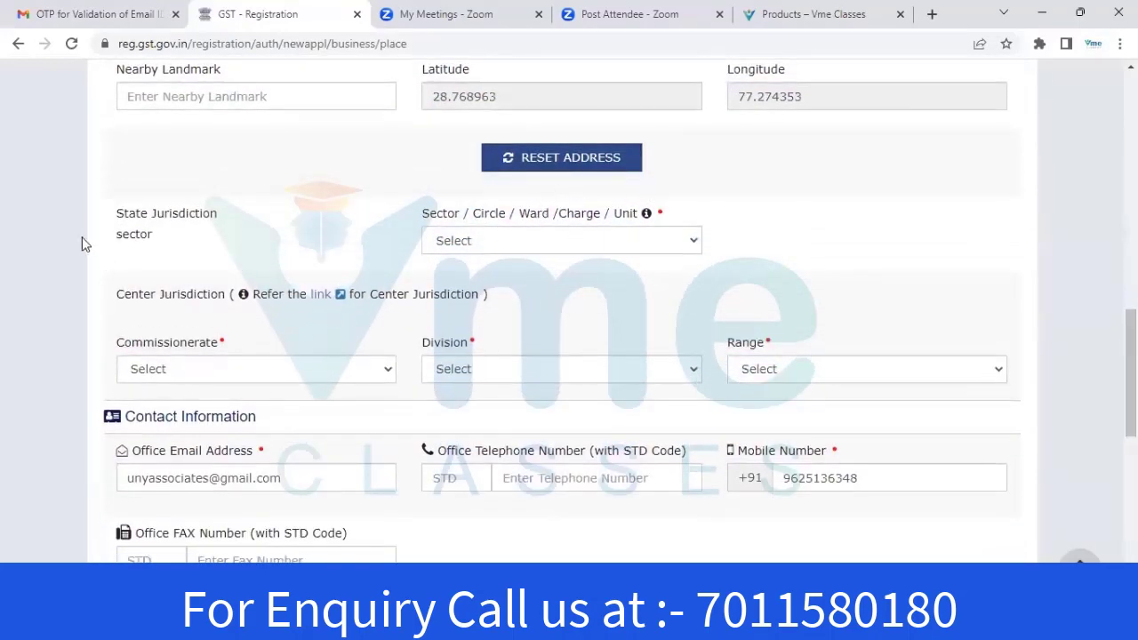
Choose sector Ghaziabad Sector-12, commissionerate GHAZIABAD, DIVISION IV GHAZIABAD and RANGE - 17
click(568, 244)
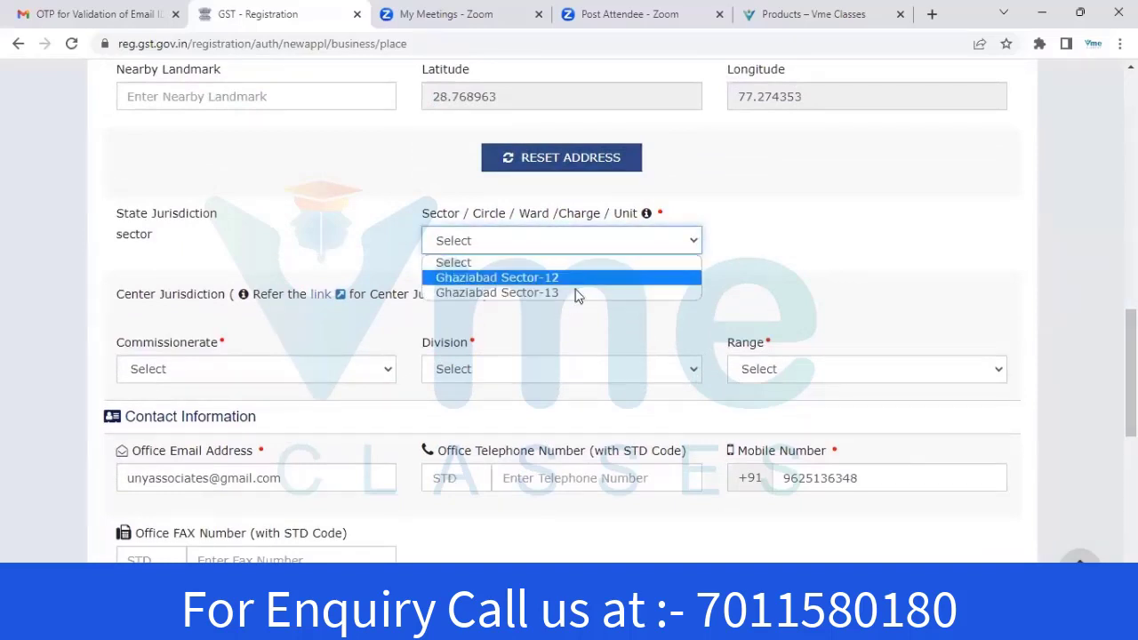
click(555, 278)
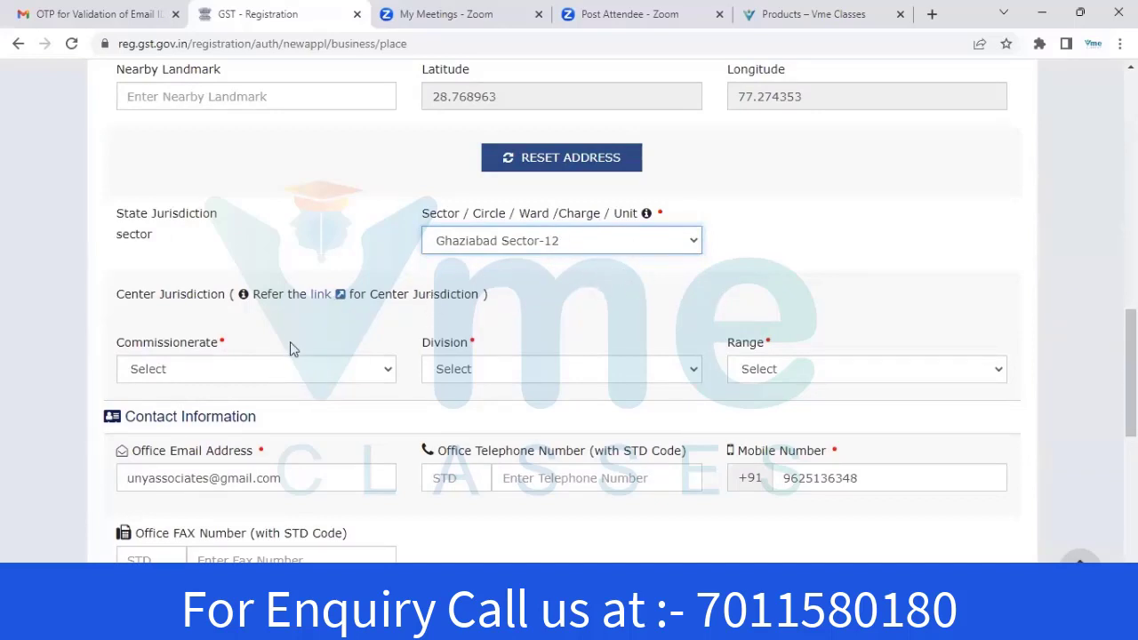
click(302, 368)
click(203, 407)
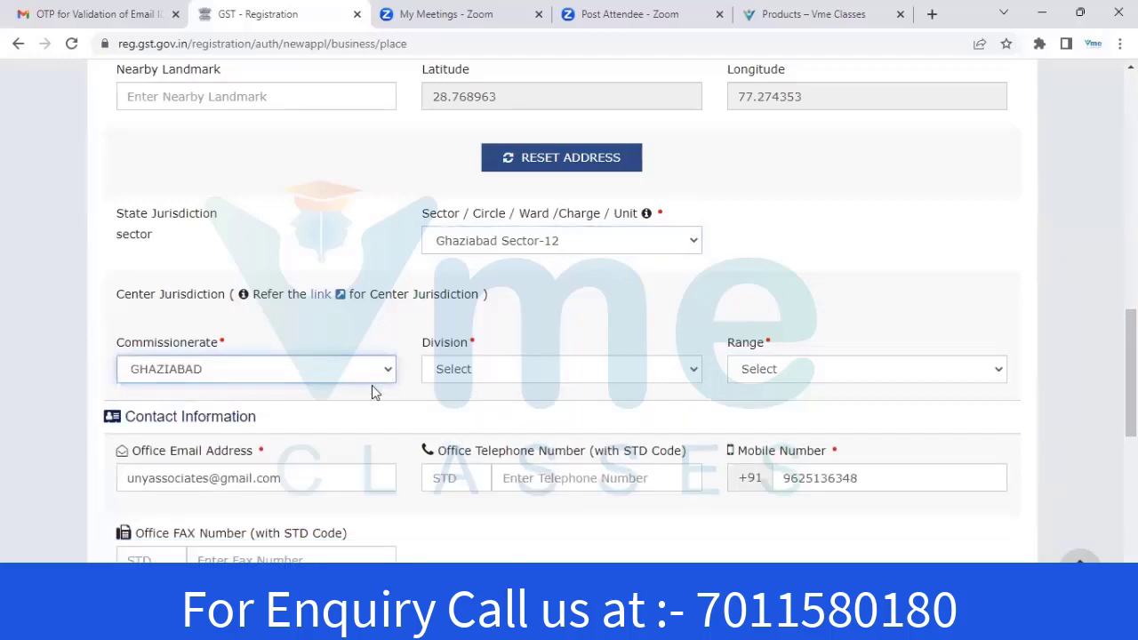
click(465, 369)
click(533, 405)
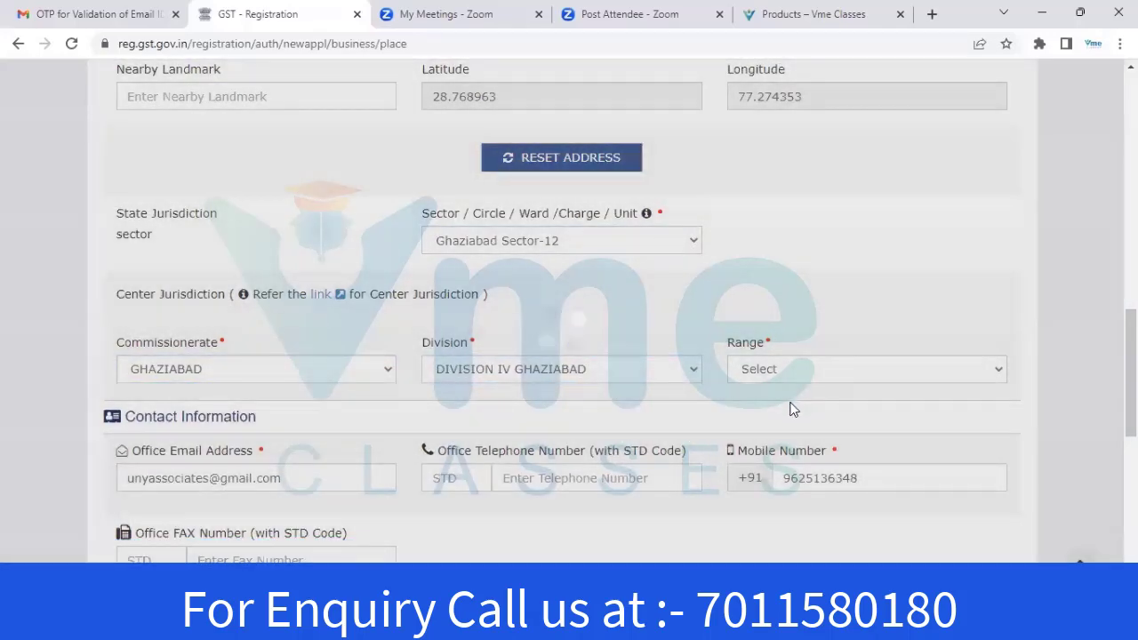
click(794, 369)
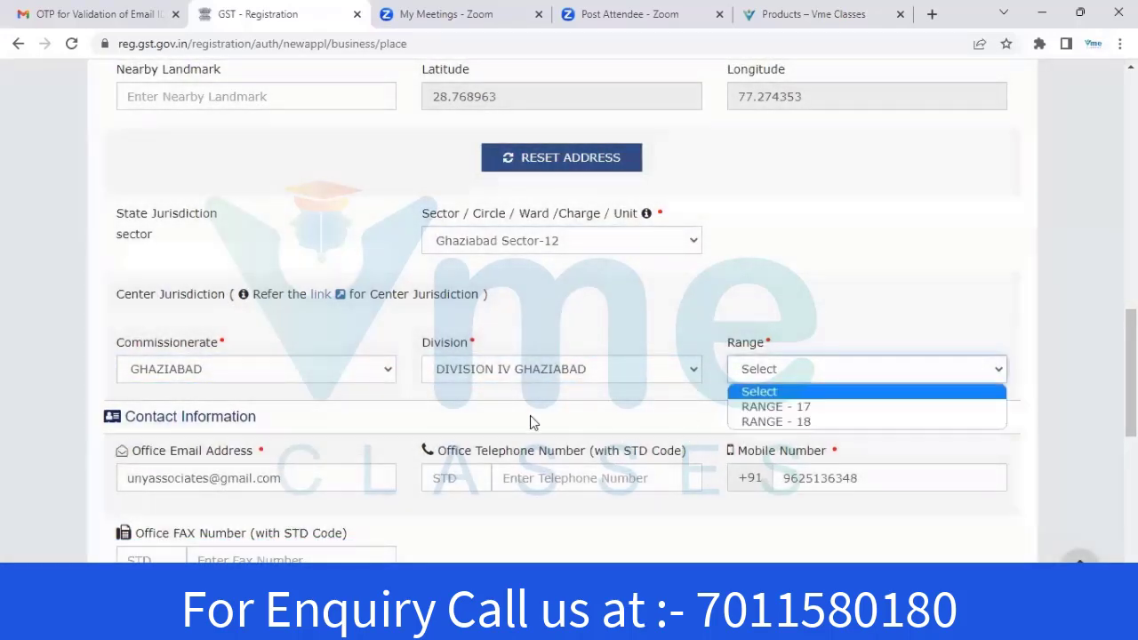
click(774, 407)
scroll(554, 388, down, 3)
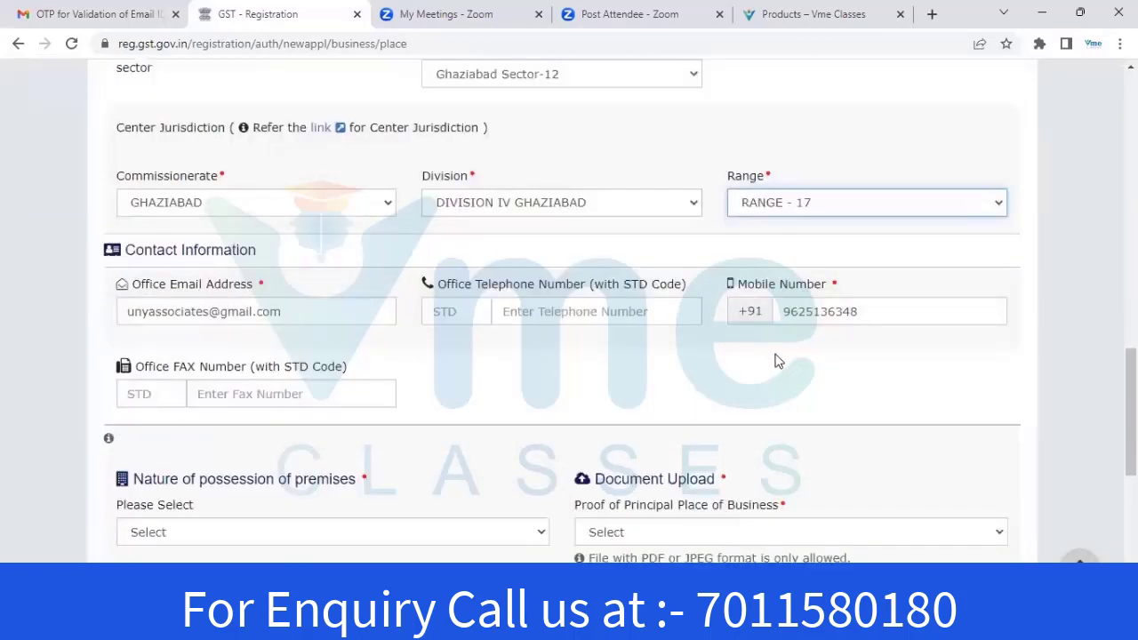
Set nature of possession to Consent and proof of place of business to Consent Letter
scroll(774, 361, down, 7)
scroll(338, 216, up, 1)
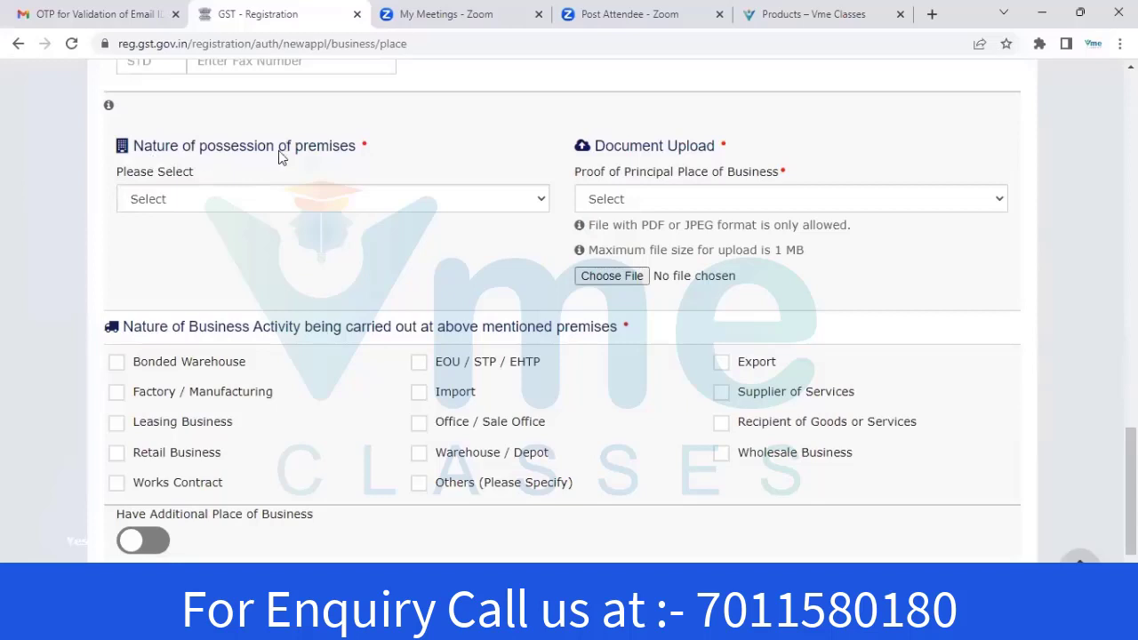
click(302, 198)
key(Down)
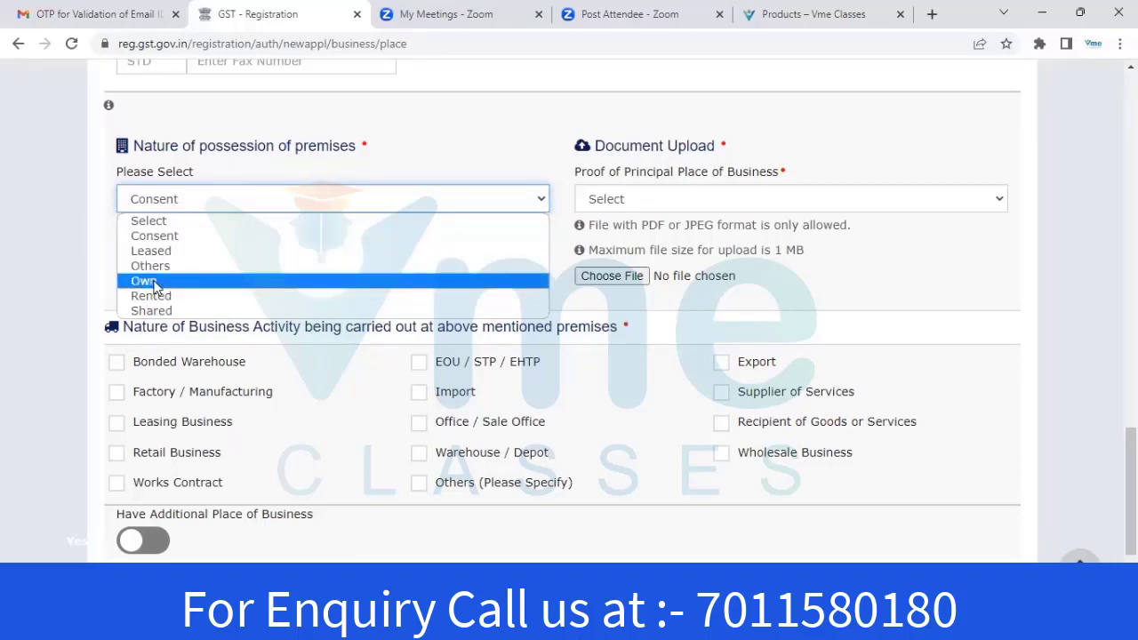
click(145, 281)
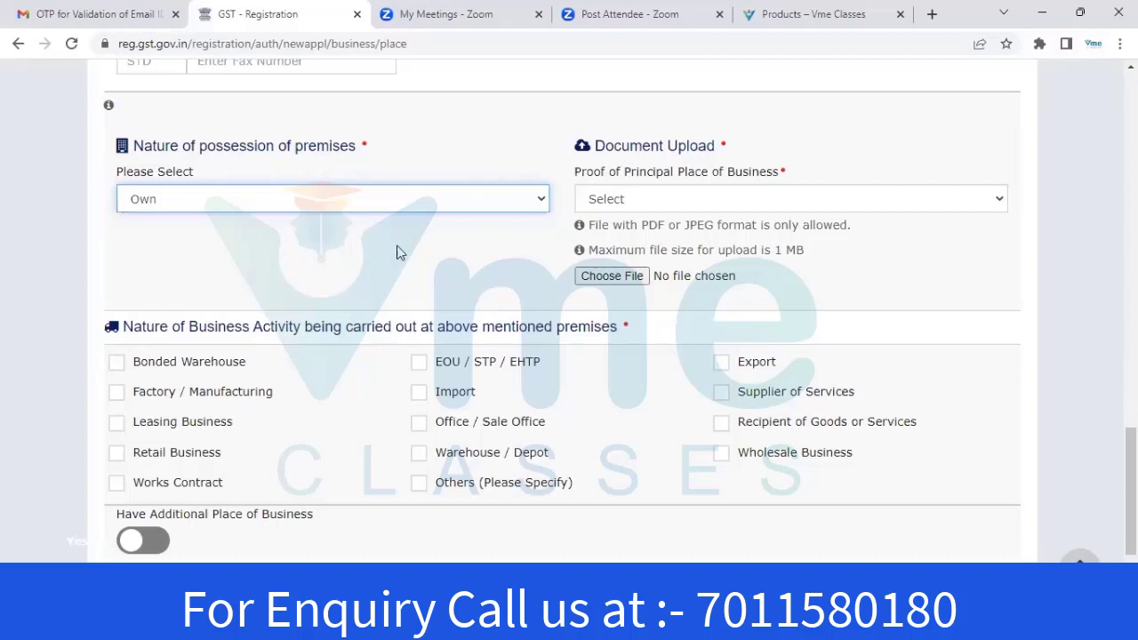
click(612, 201)
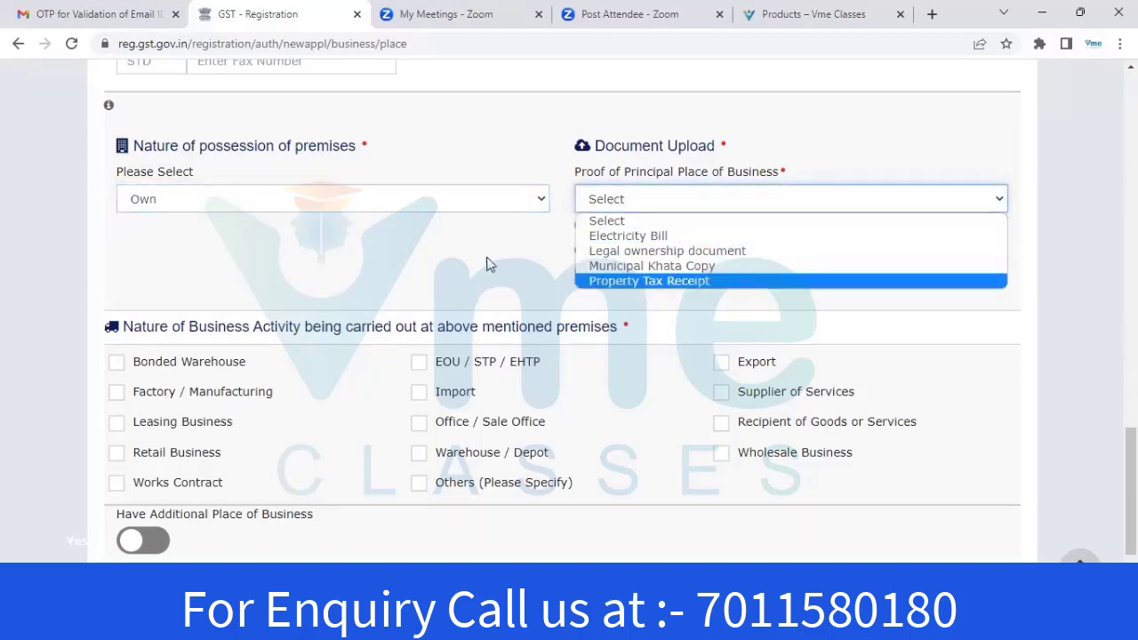
click(410, 199)
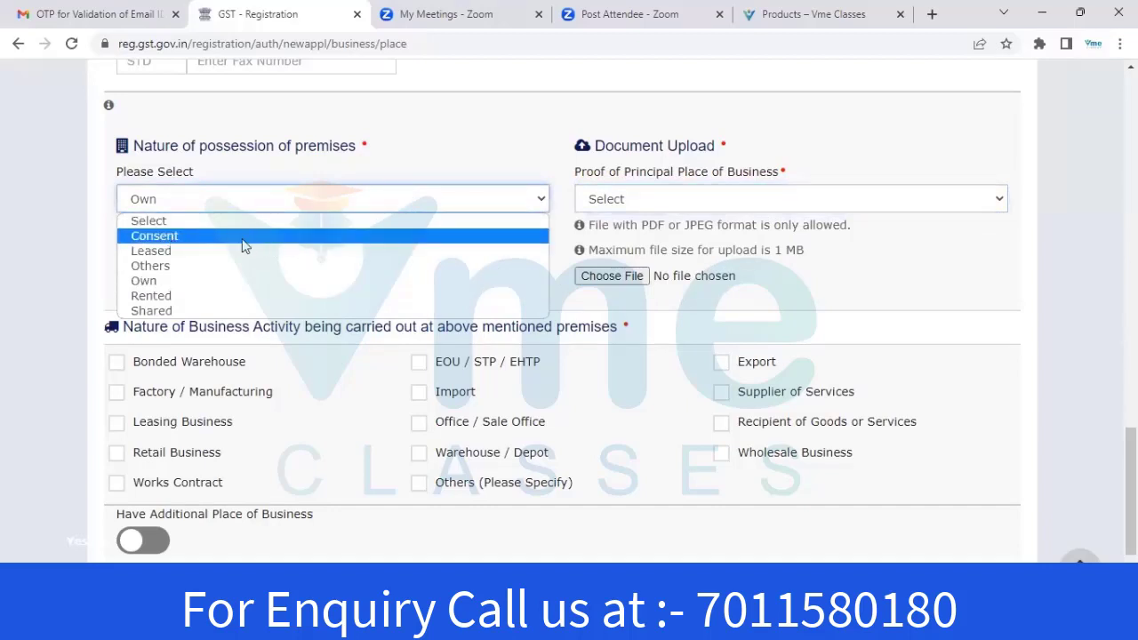
click(147, 236)
click(725, 200)
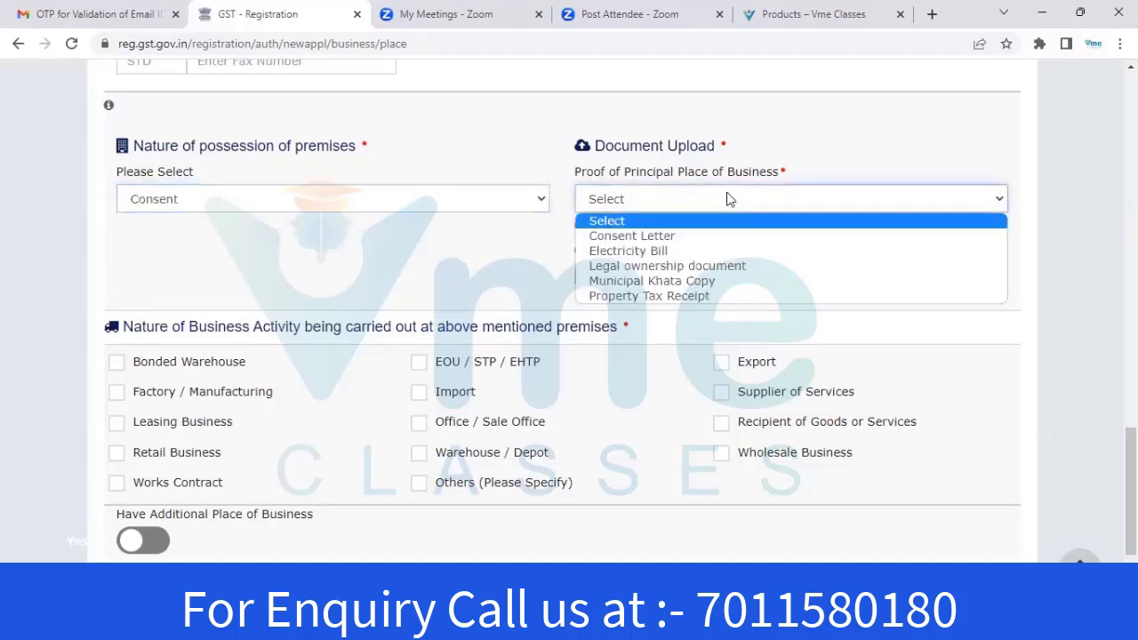
click(618, 238)
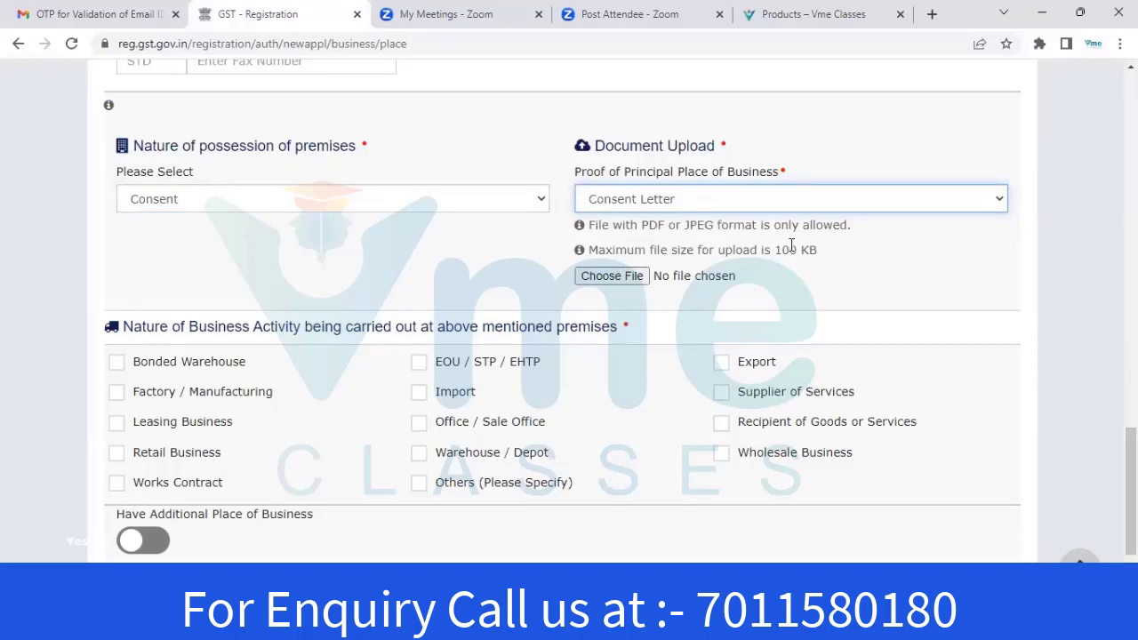
Upload an Electricity Bill as the second proof of principal place of business
click(630, 276)
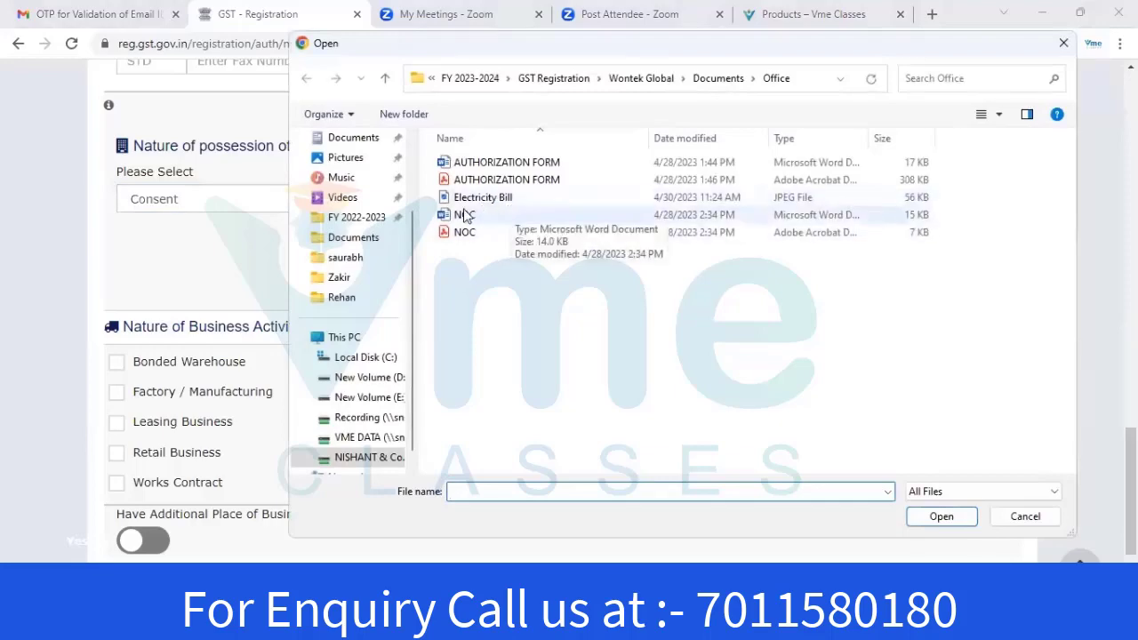
key(Escape)
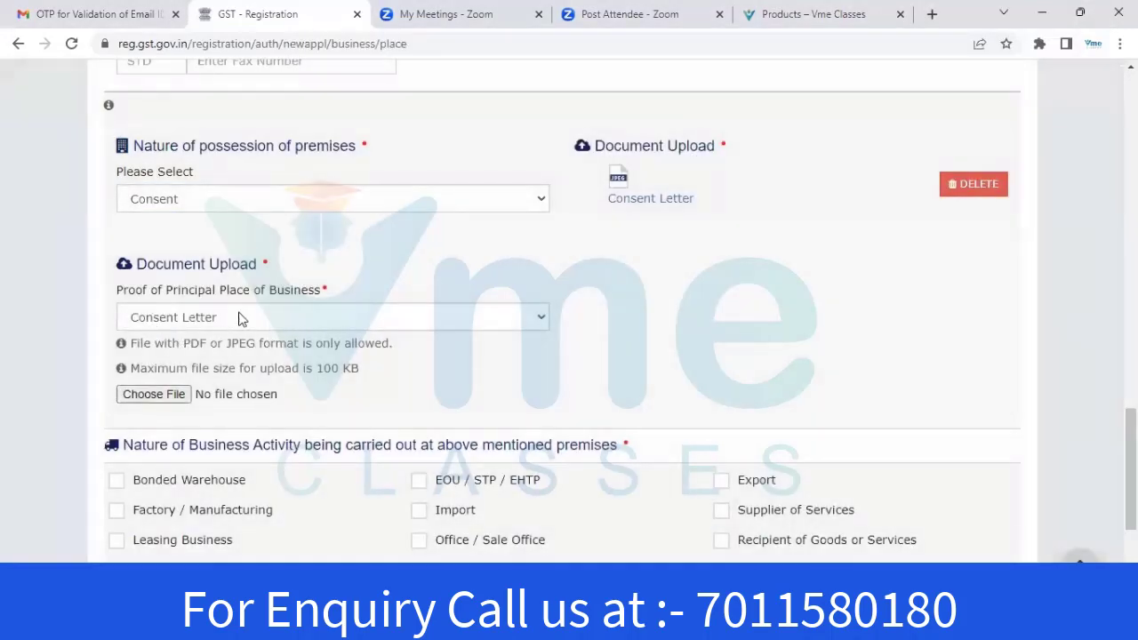
click(249, 318)
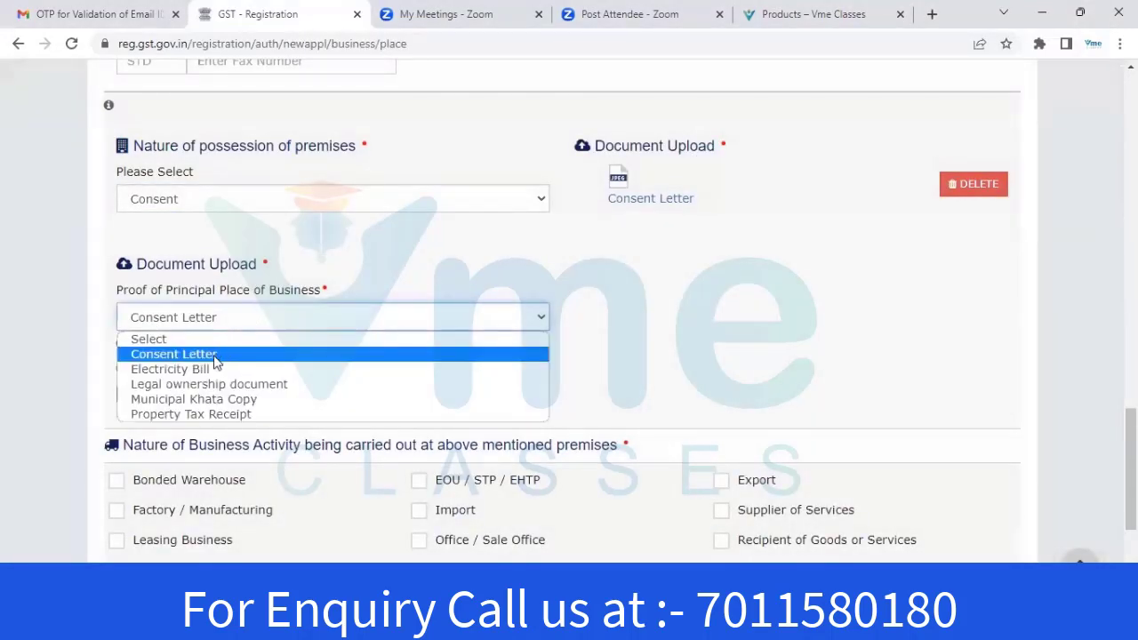
click(191, 367)
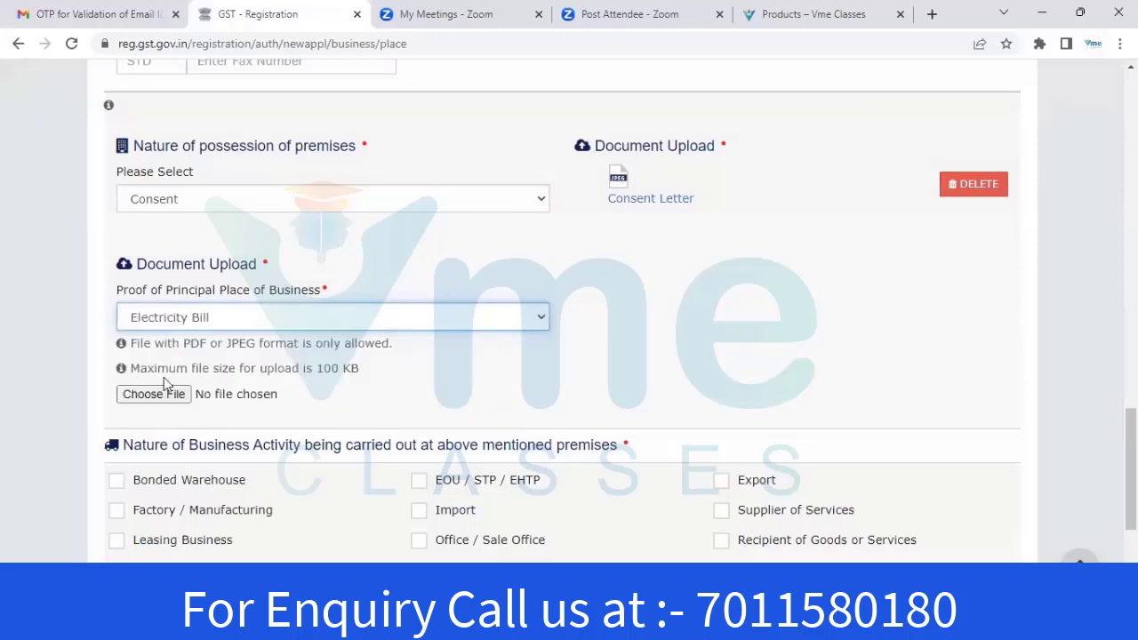
click(153, 394)
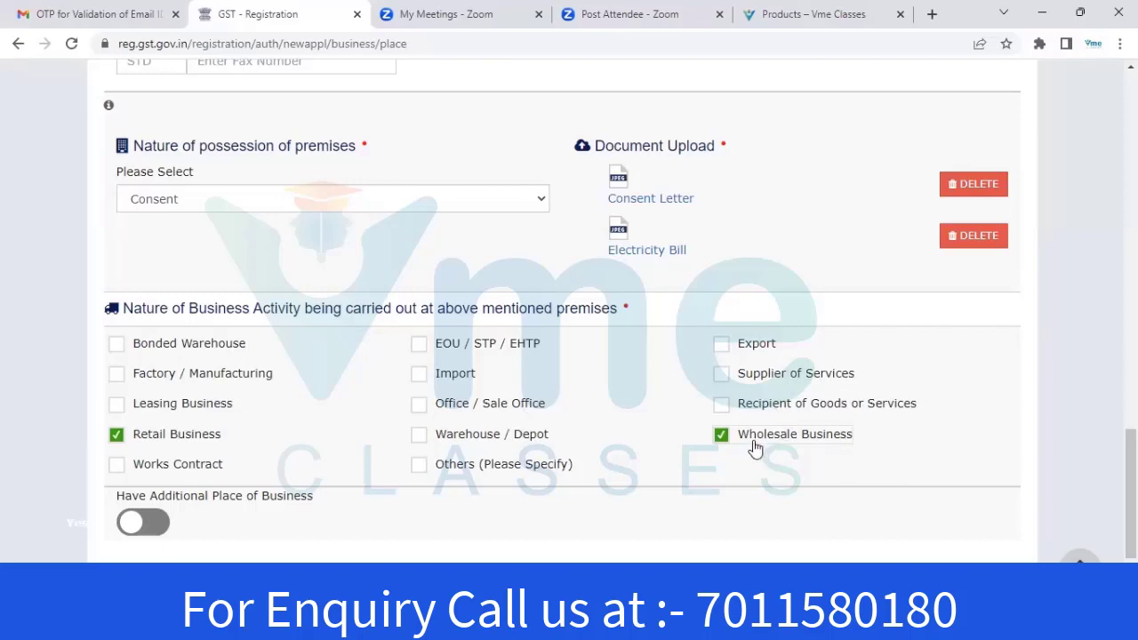
scroll(754, 449, down, 2)
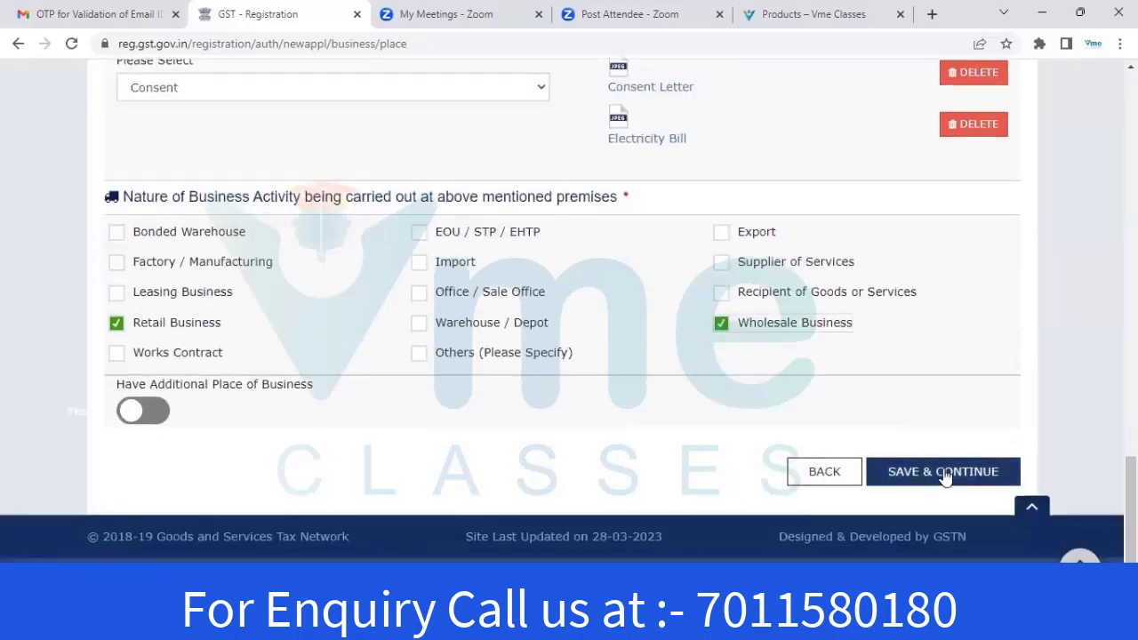
Save the principal place details and skip Additional Places of Business to reach Goods and Services
click(944, 471)
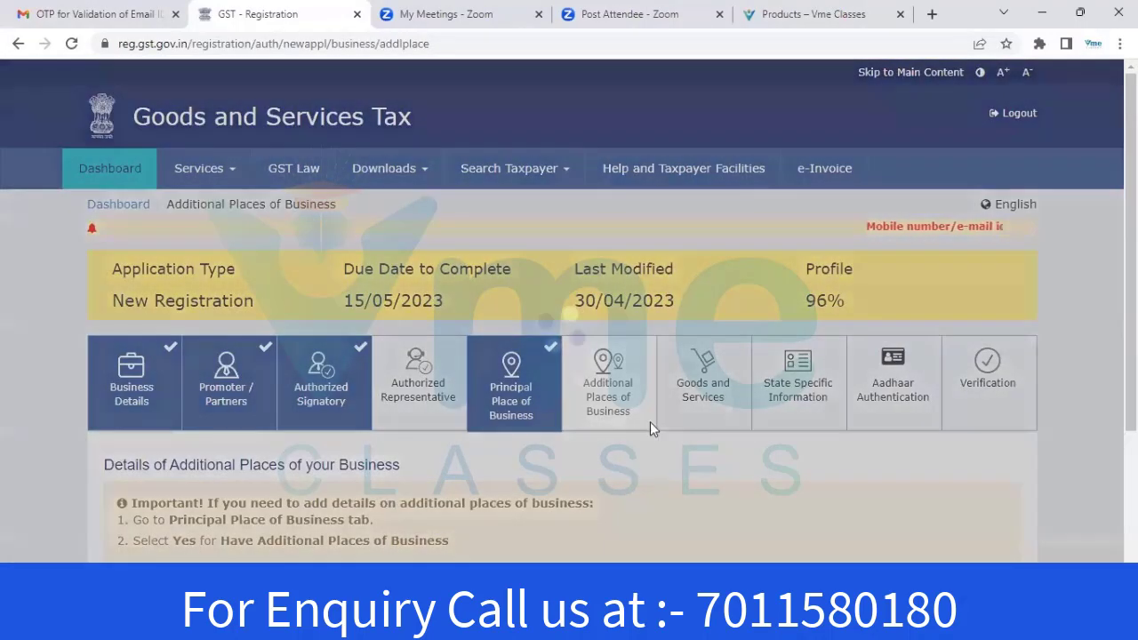
scroll(362, 360, down, 2)
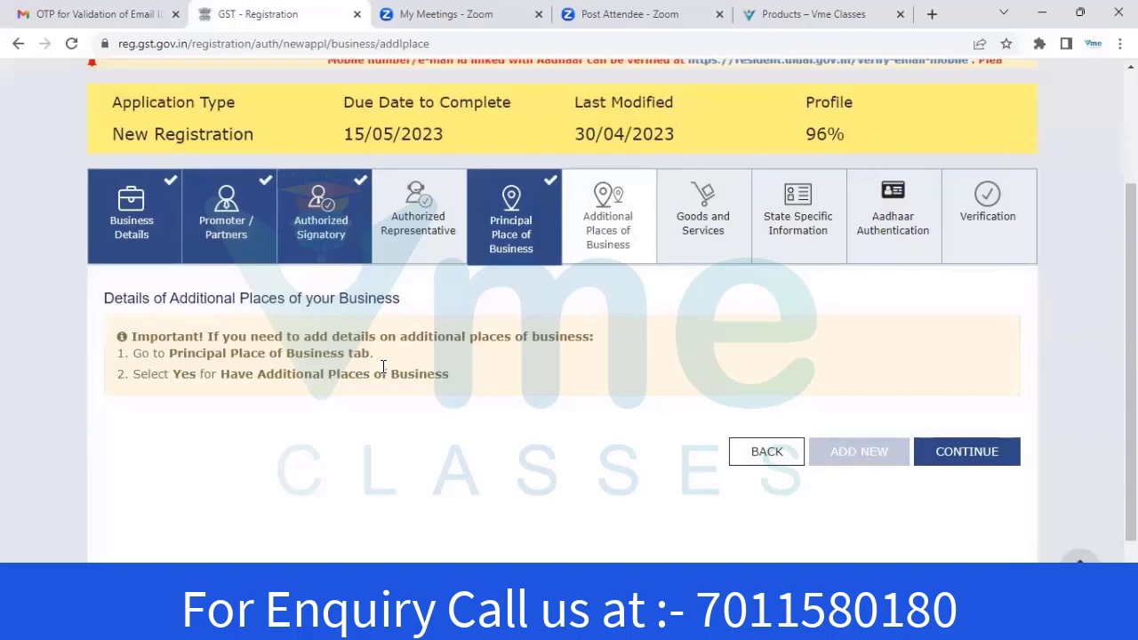
click(960, 451)
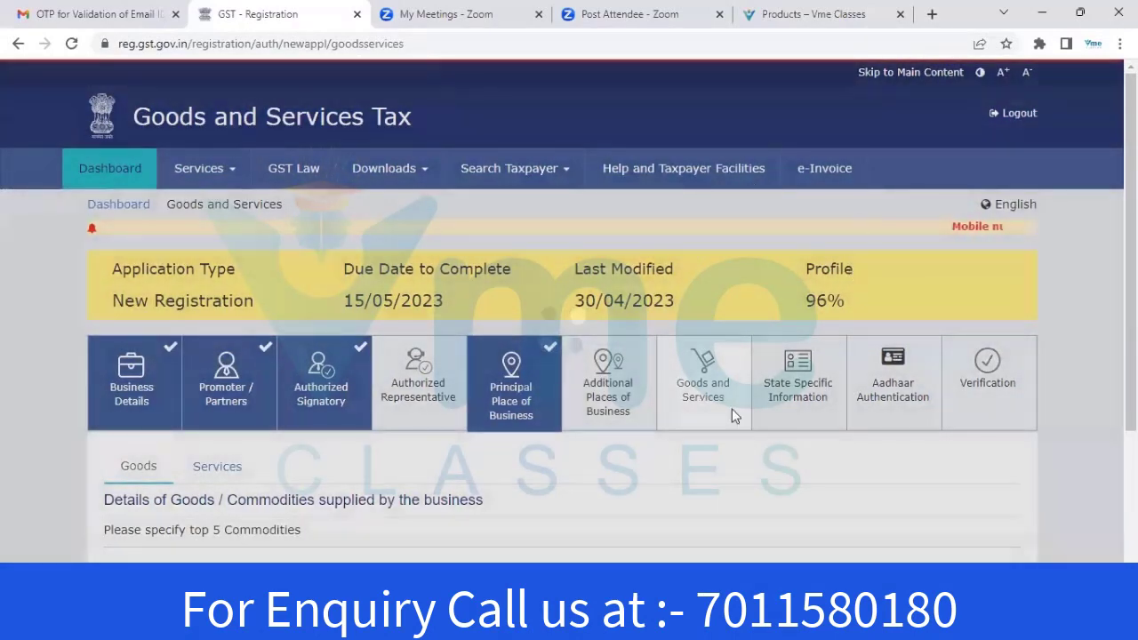
Add commodity HSN 1009 'other' as the fifth good and save, reaching State Specific Information
scroll(228, 323, down, 2)
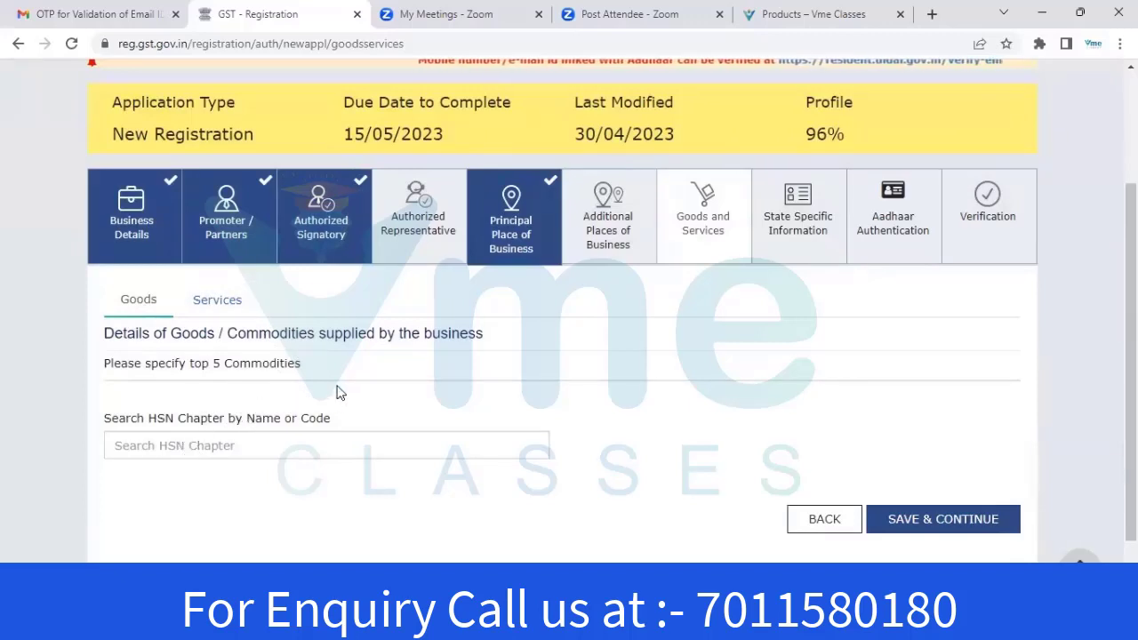
click(222, 311)
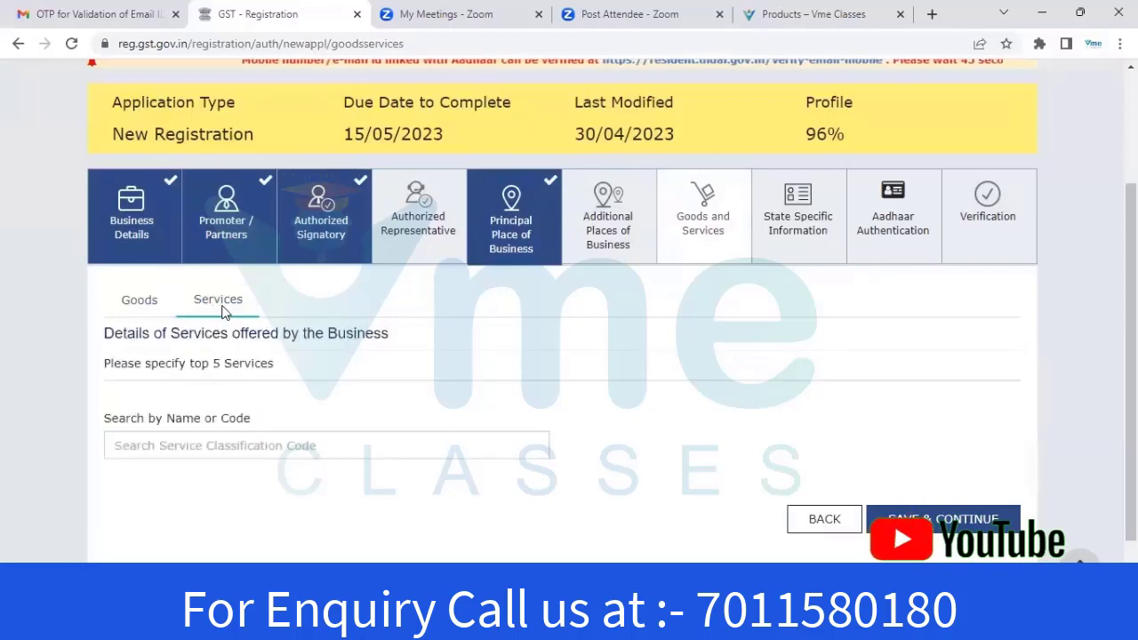
click(138, 302)
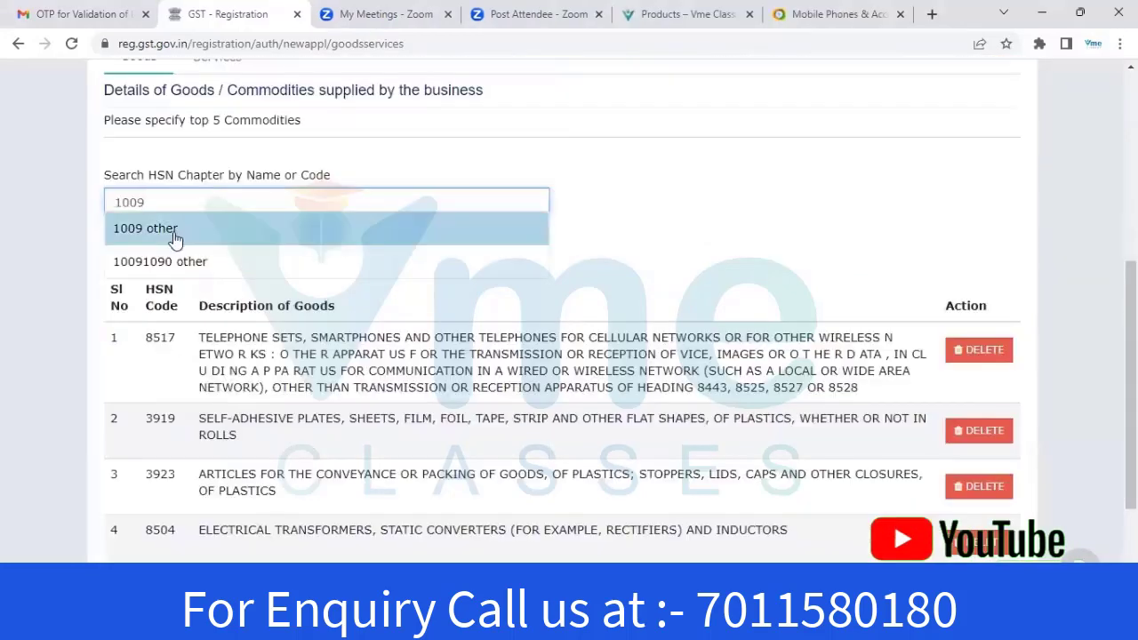
click(172, 233)
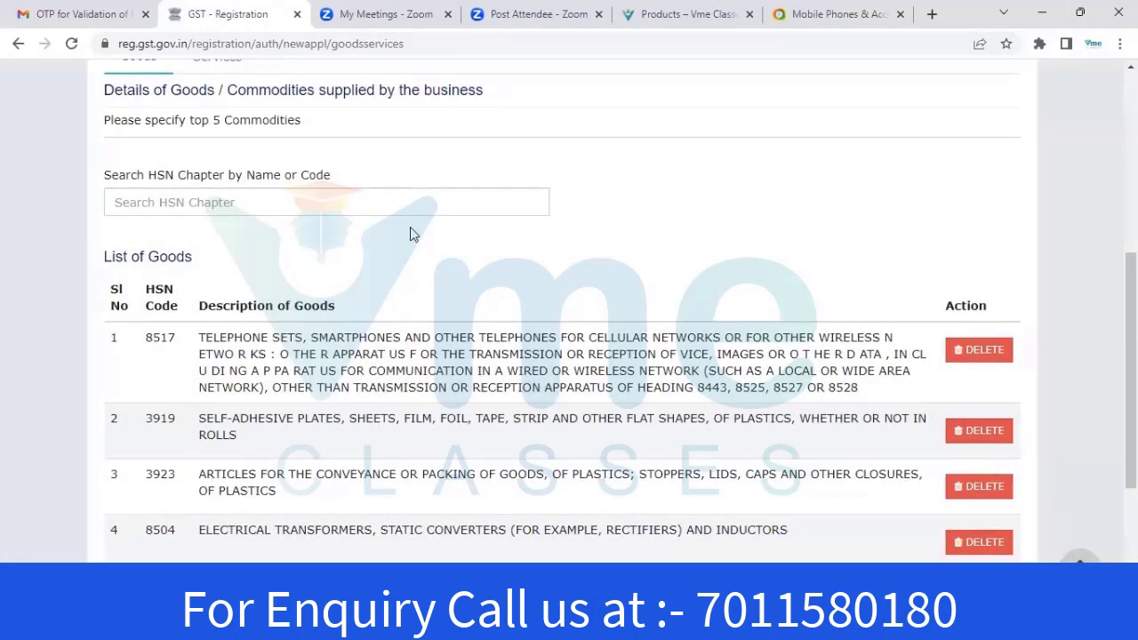
scroll(516, 234, up, 1)
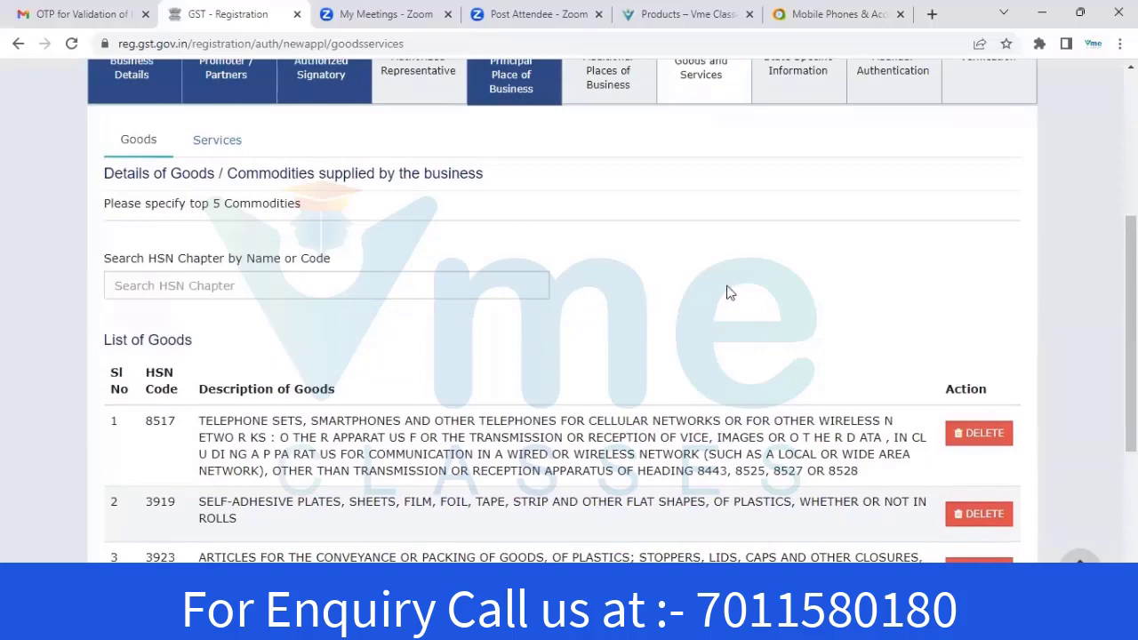
scroll(1091, 380, down, 4)
click(935, 476)
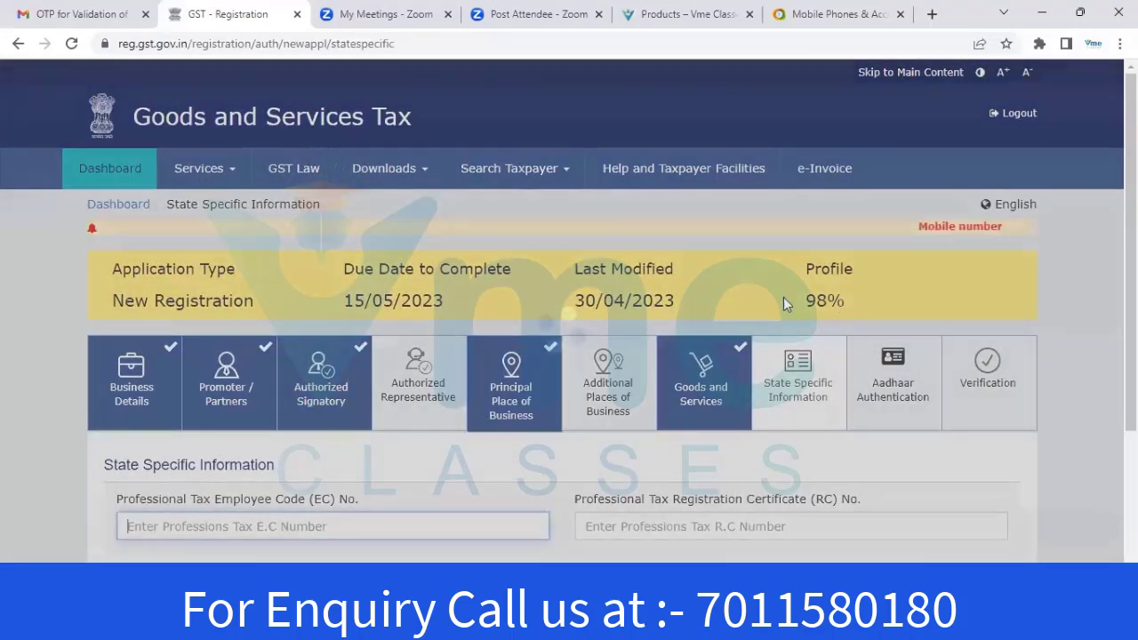
Save State Specific Information with every field left empty
scroll(248, 256, down, 3)
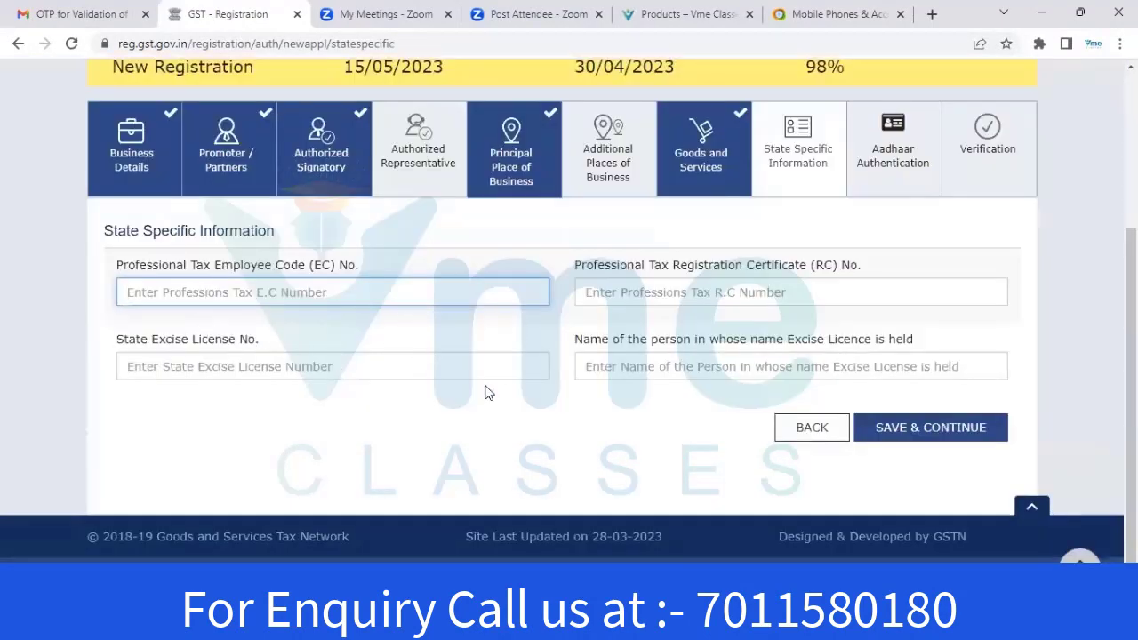
click(918, 428)
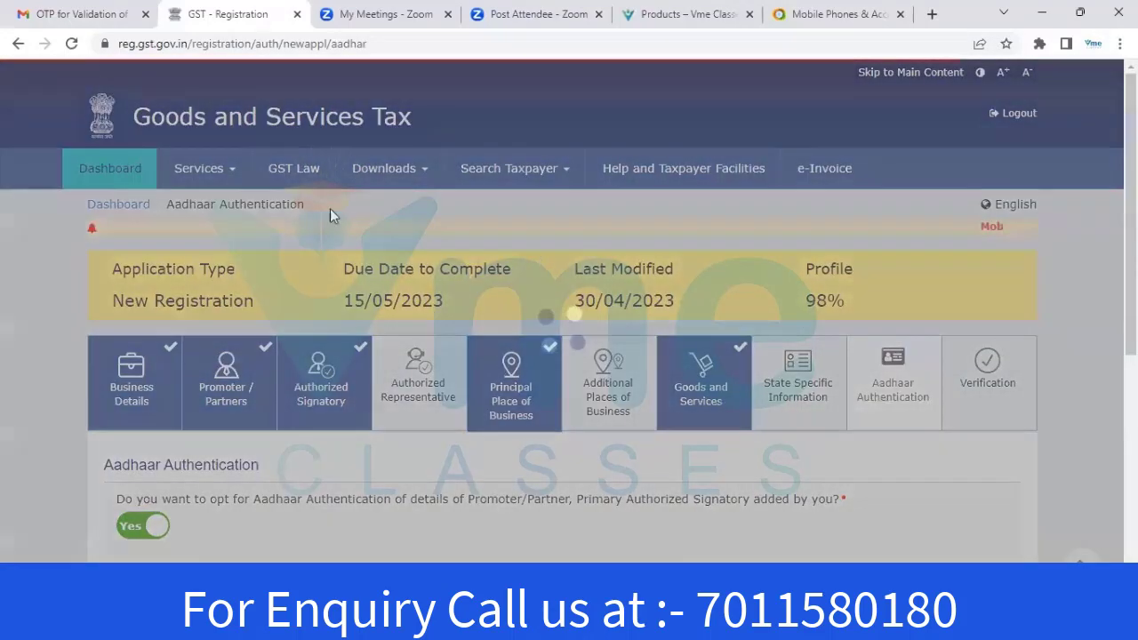
Save Aadhaar Authentication as Yes and accept the Warning to reach Verification at 100%
scroll(188, 230, down, 1)
scroll(189, 231, down, 2)
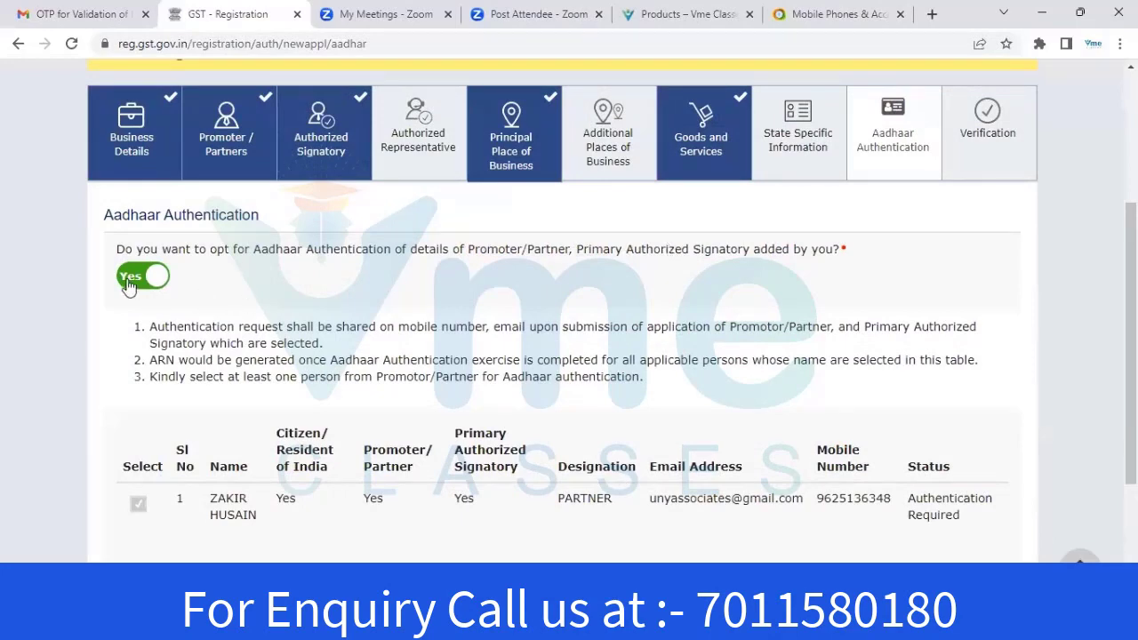
scroll(338, 320, down, 2)
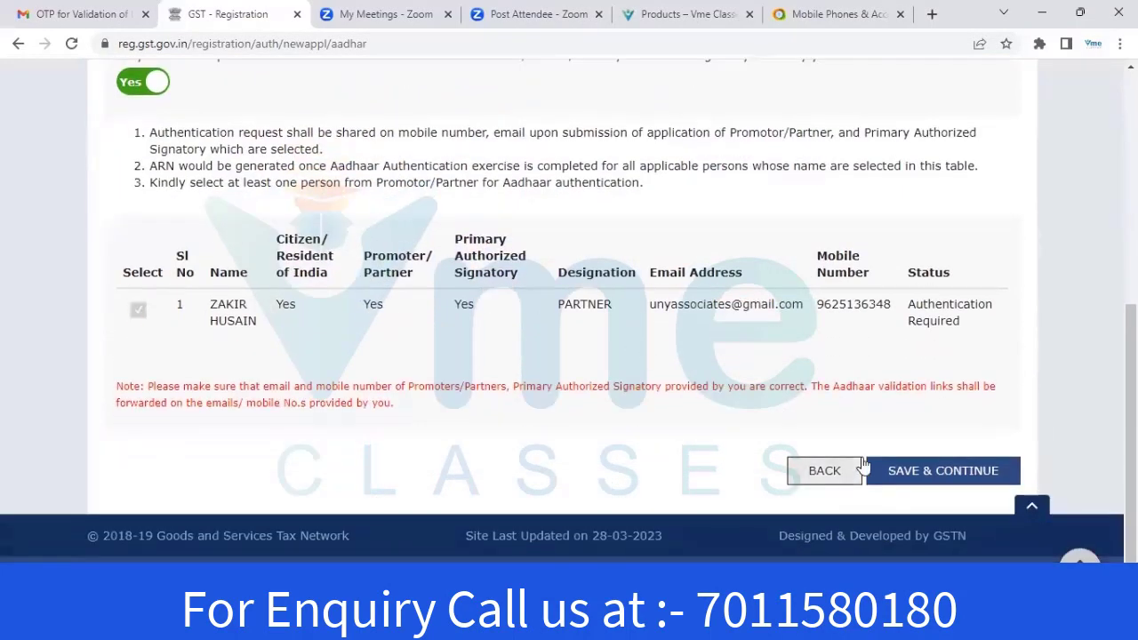
scroll(279, 274, up, 1)
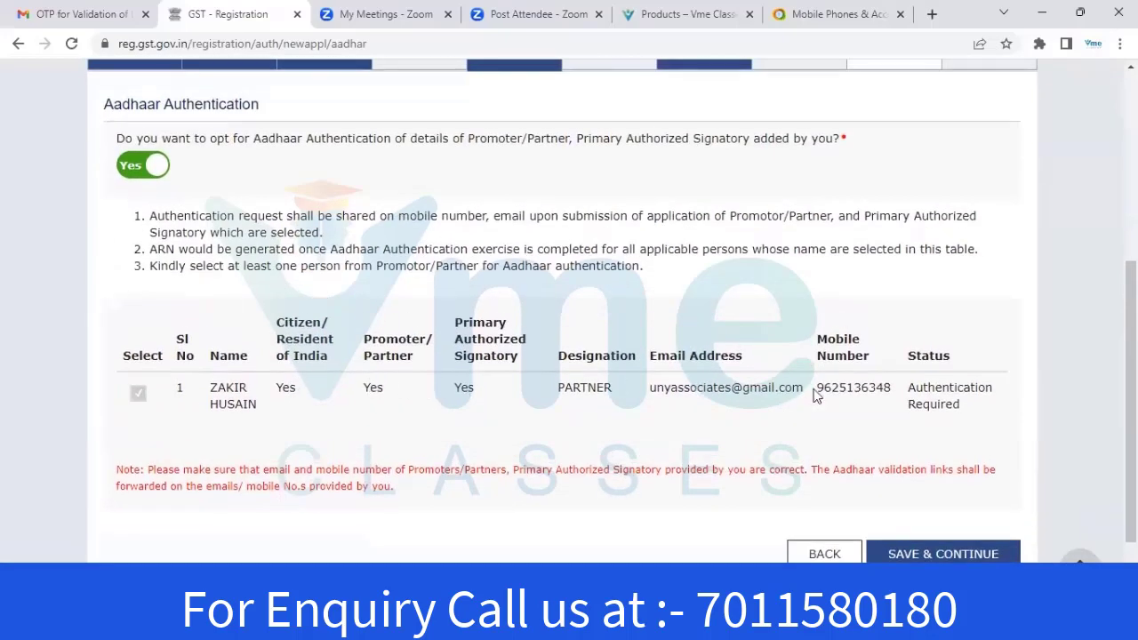
scroll(967, 480, down, 1)
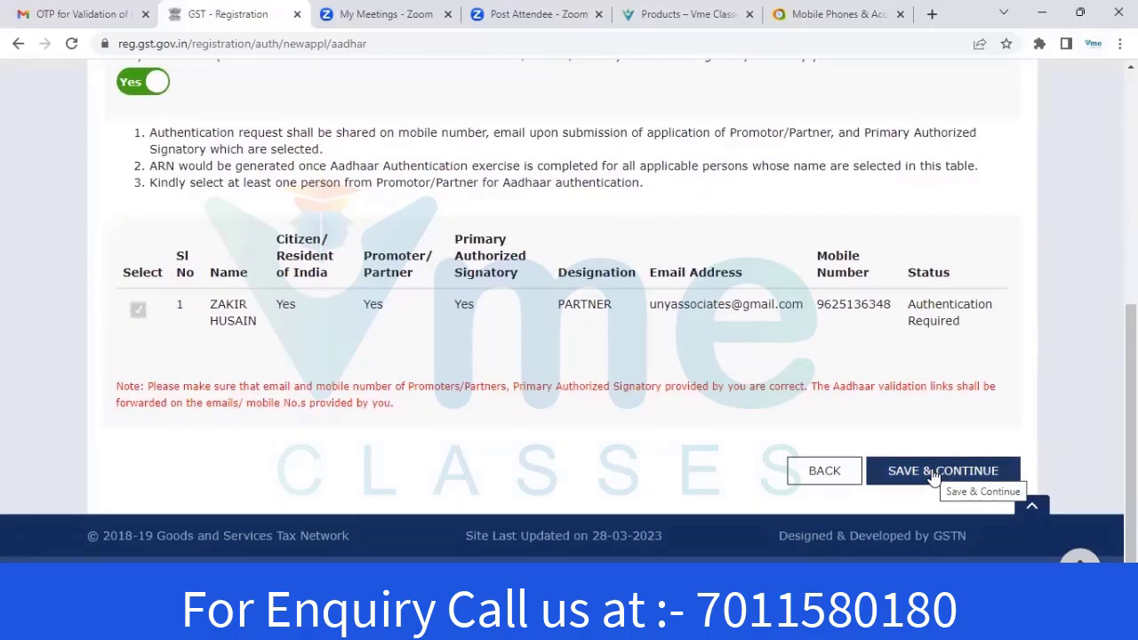
right_click(933, 475)
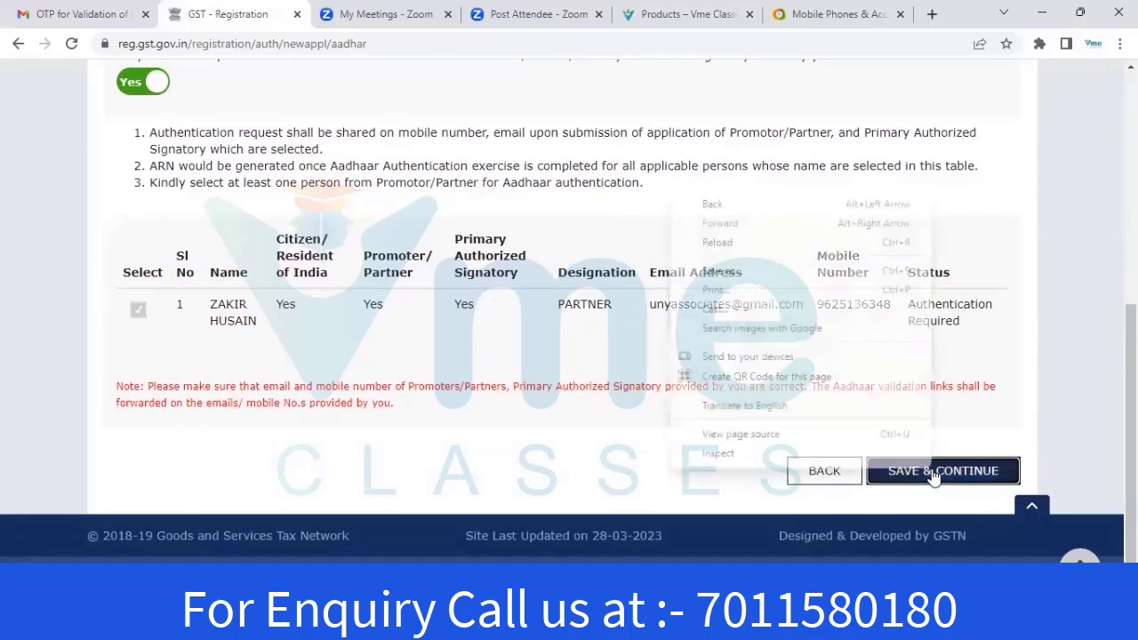
click(923, 479)
click(941, 466)
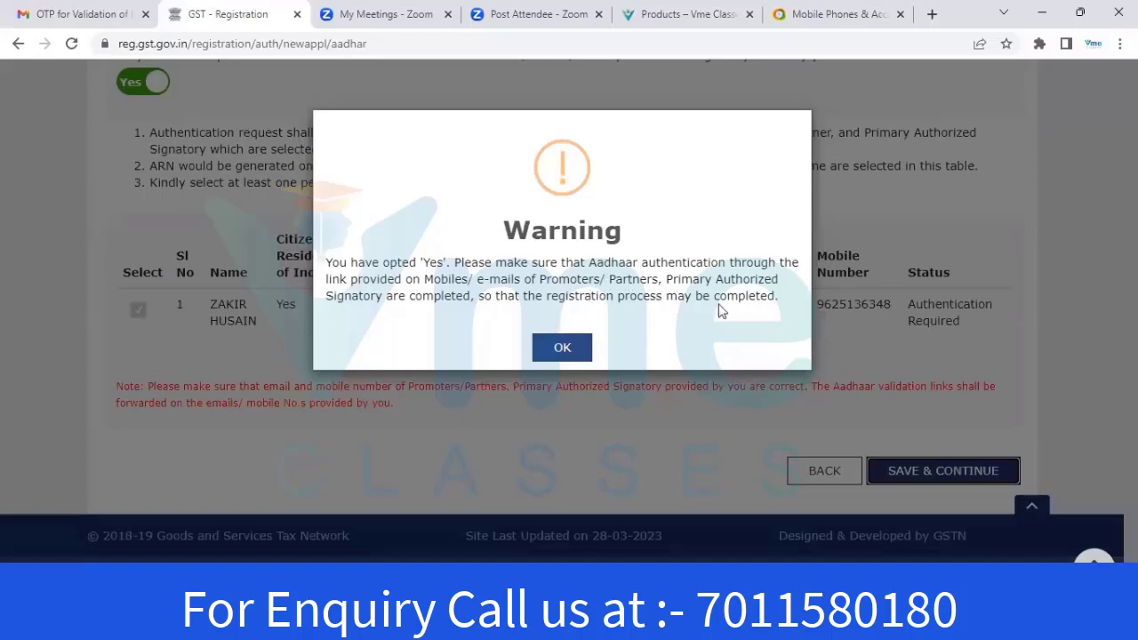
click(562, 348)
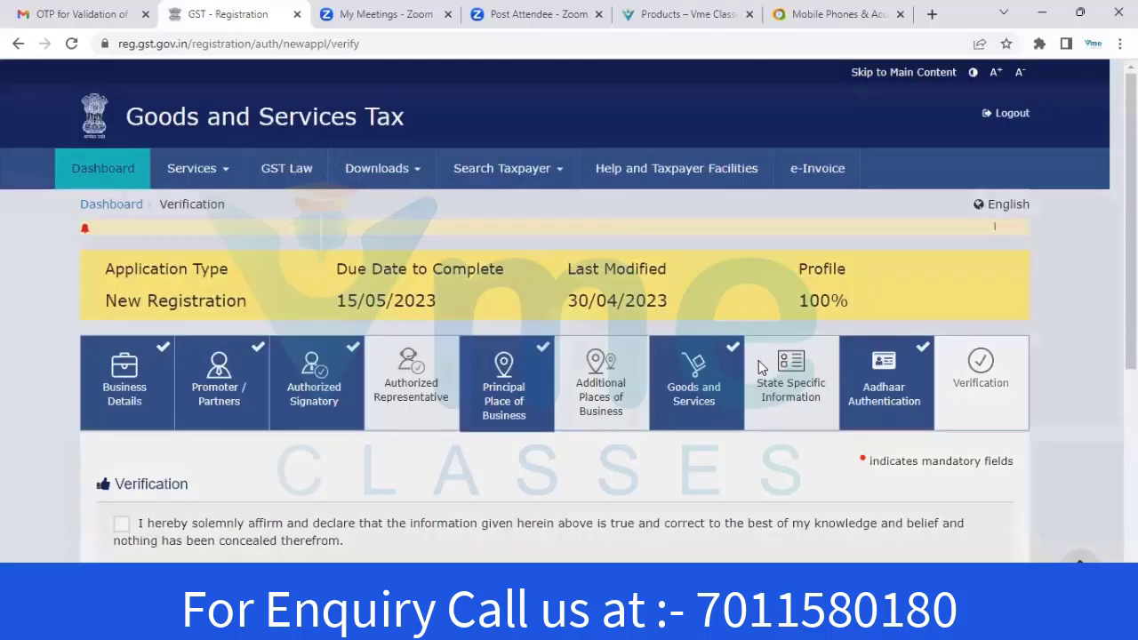
Tick the declaration, choose the partner as authorized signatory, and start entering the Place
scroll(119, 230, down, 4)
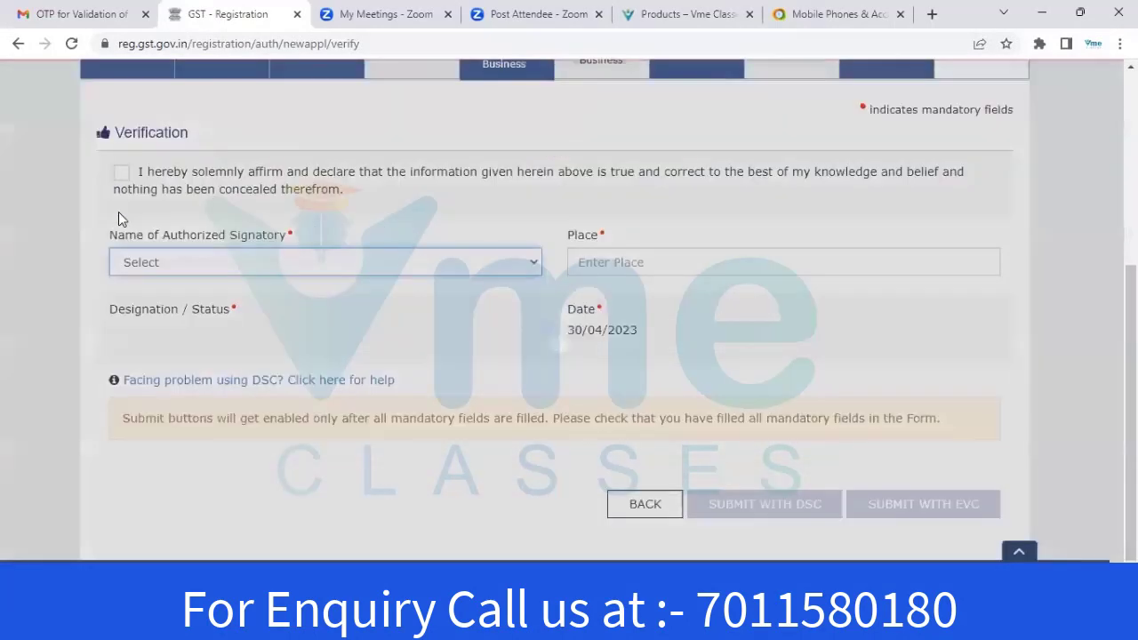
click(120, 212)
click(177, 305)
click(180, 337)
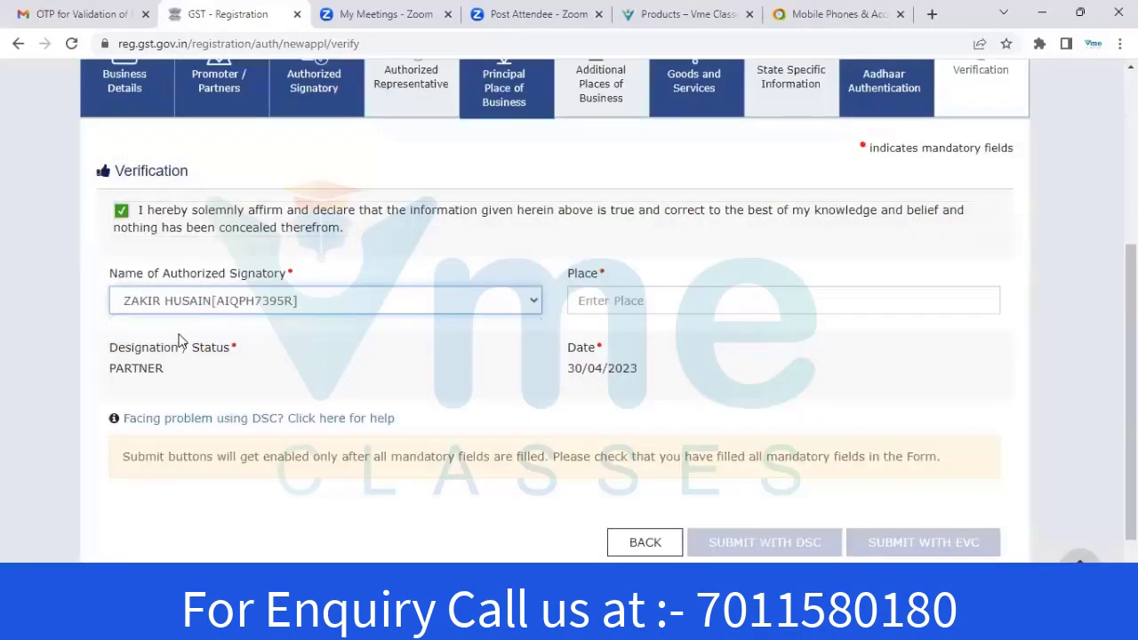
click(682, 308)
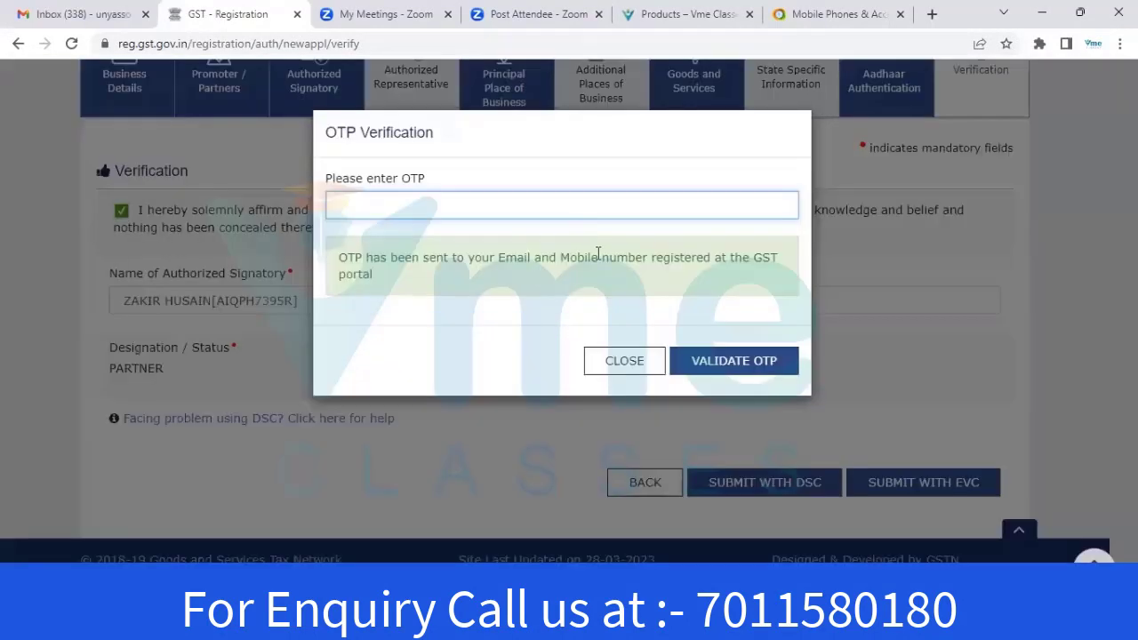